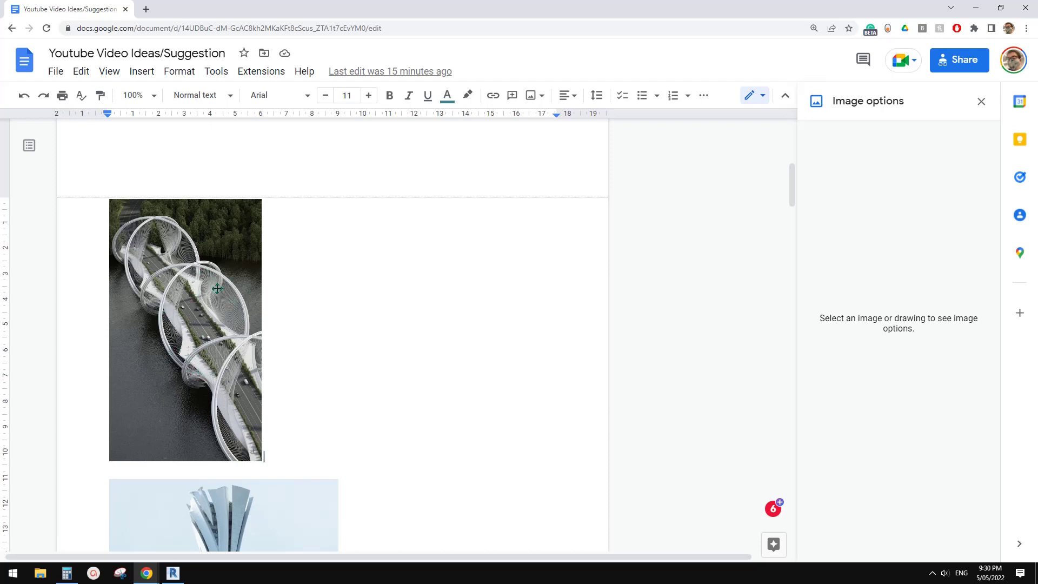
# Switch to Revit and create a new family from the mass template in the Conceptual Mass folder
pyautogui.click(173, 573)
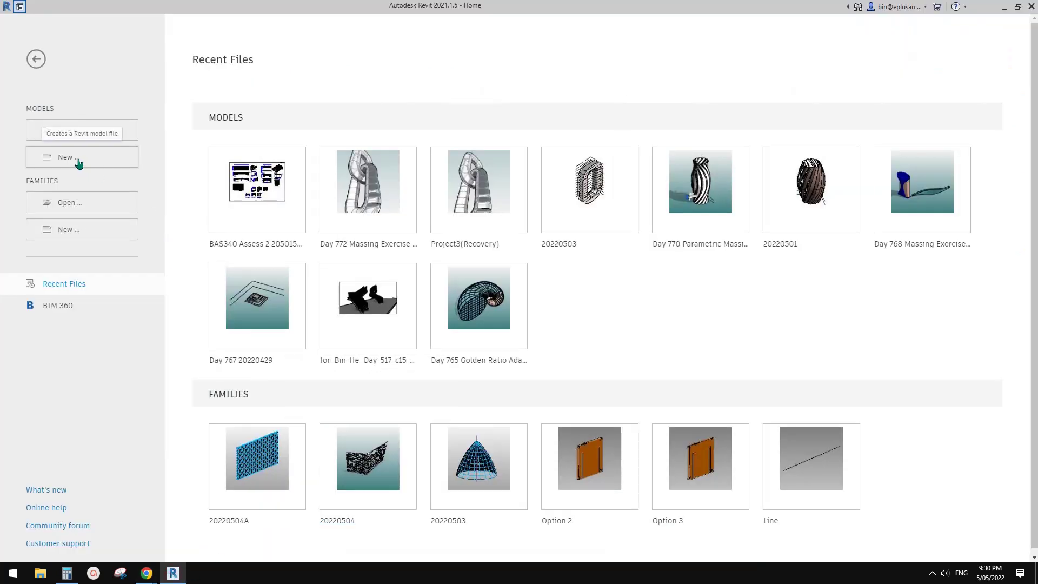
pyautogui.click(86, 228)
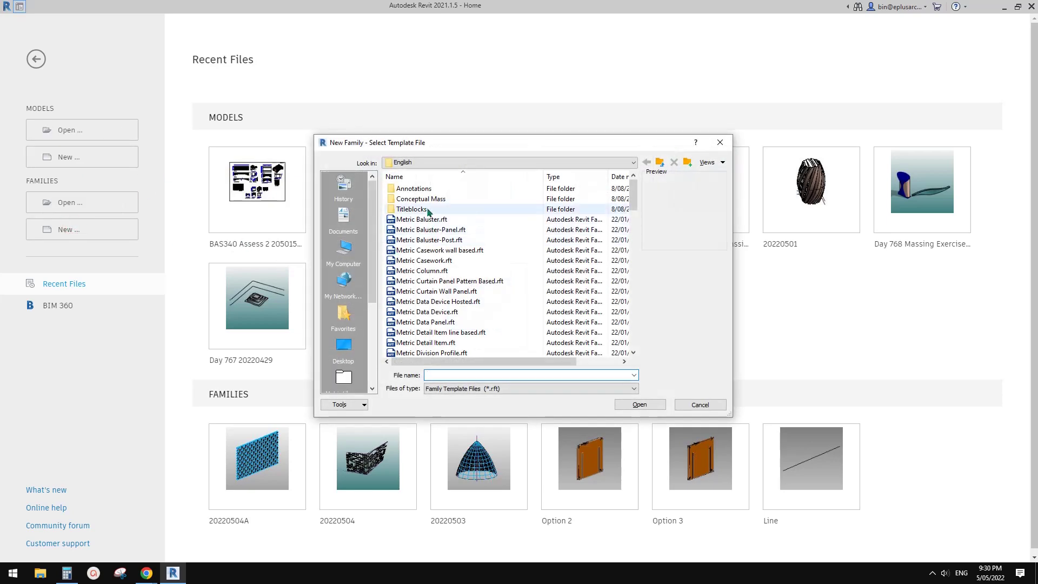
pyautogui.doubleClick(427, 210)
pyautogui.doubleClick(476, 192)
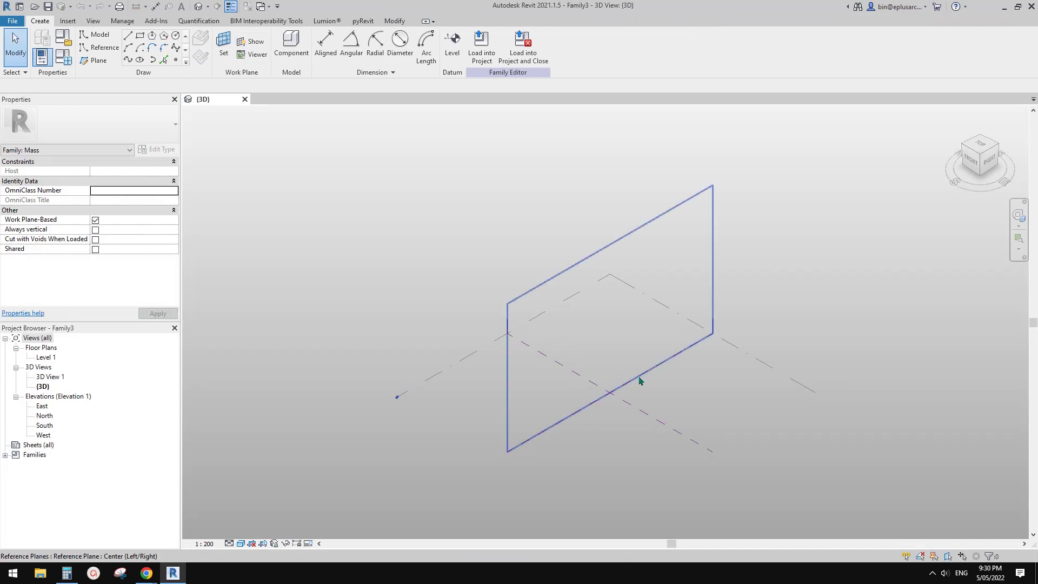
pyautogui.keyDown('shift'); pyautogui.moveTo(631, 379); pyautogui.dragTo(659, 416, button='middle'); pyautogui.keyUp('shift')
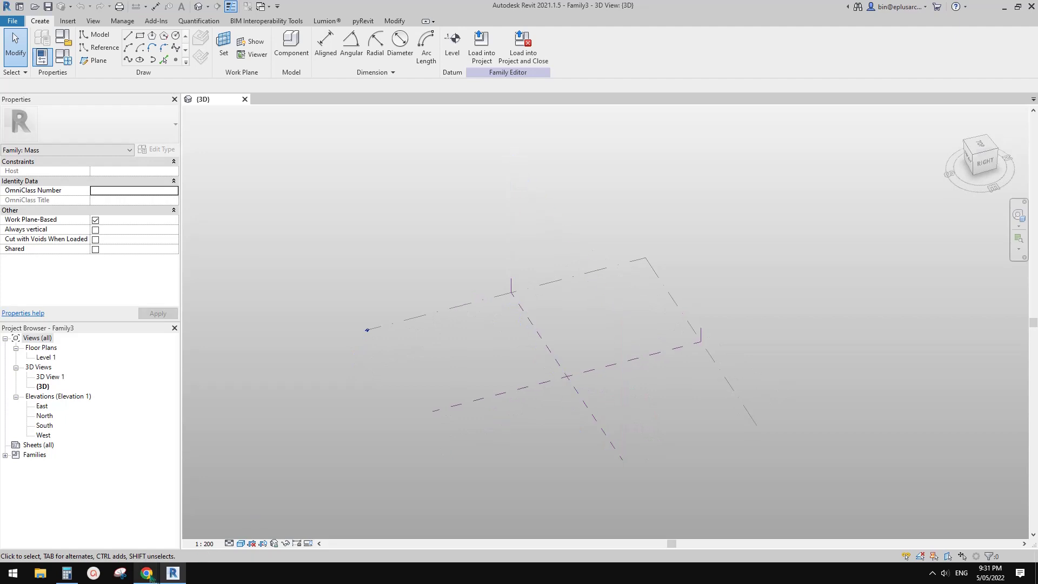
# Examine the looping bridge reference photo in the Google Docs document and return to Revit
pyautogui.moveTo(149, 577)
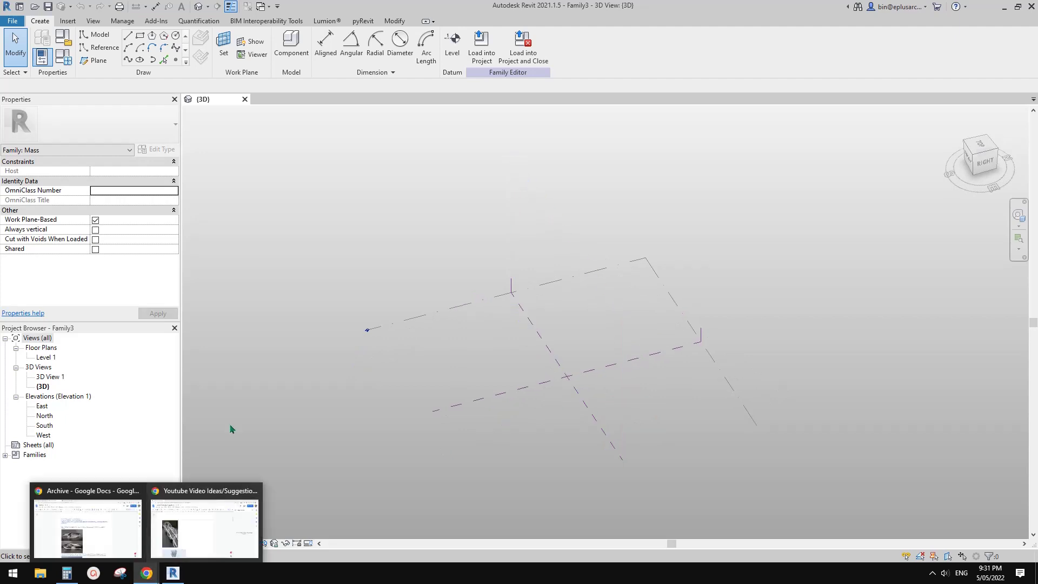
pyautogui.click(182, 535)
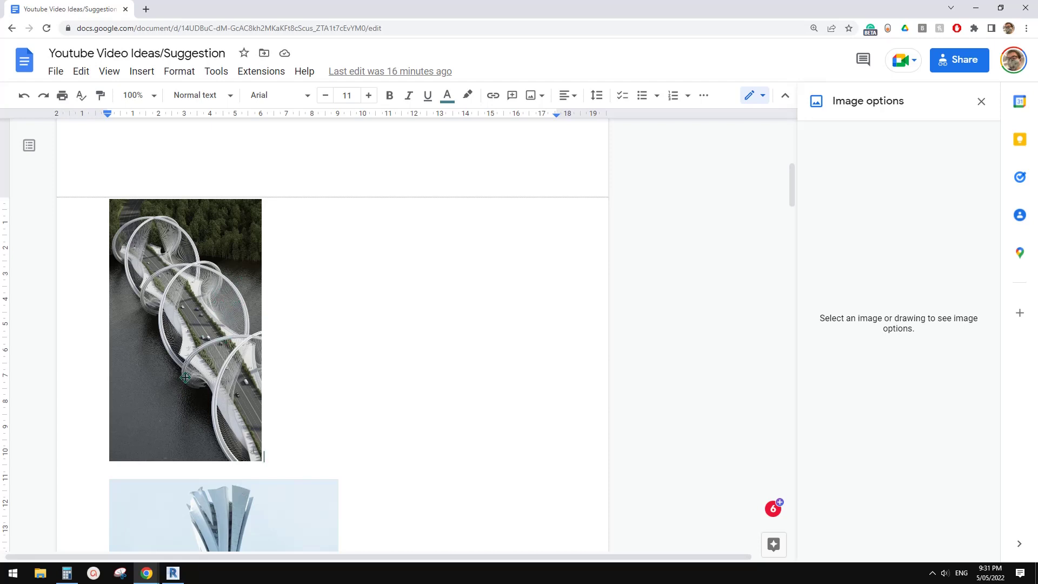
pyautogui.click(174, 573)
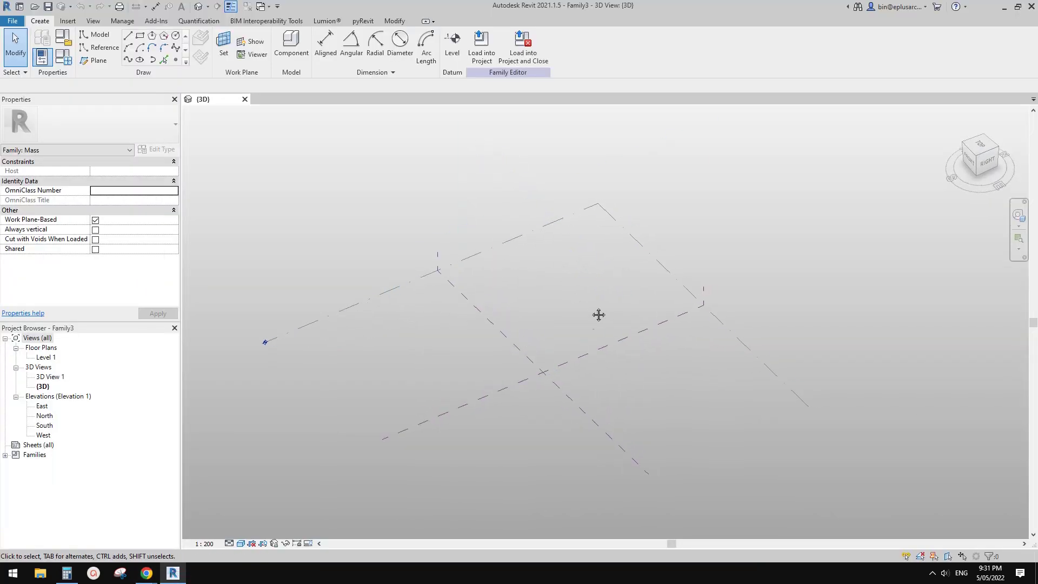
pyautogui.keyDown('shift'); pyautogui.moveTo(598, 313); pyautogui.dragTo(476, 290, button='middle'); pyautogui.keyUp('shift')
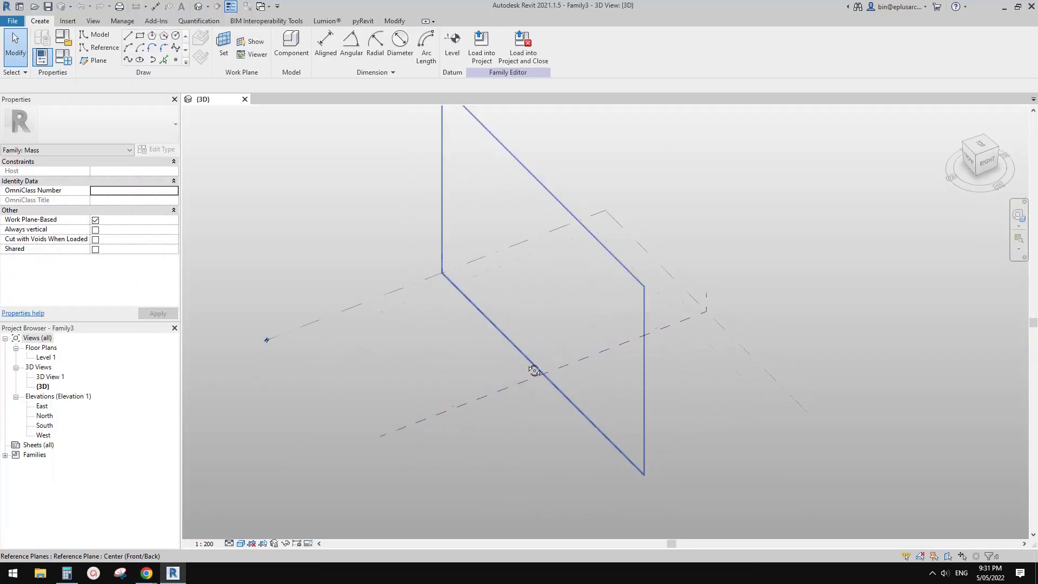
pyautogui.keyDown('shift'); pyautogui.moveTo(533, 365); pyautogui.dragTo(514, 369, button='middle'); pyautogui.keyUp('shift')
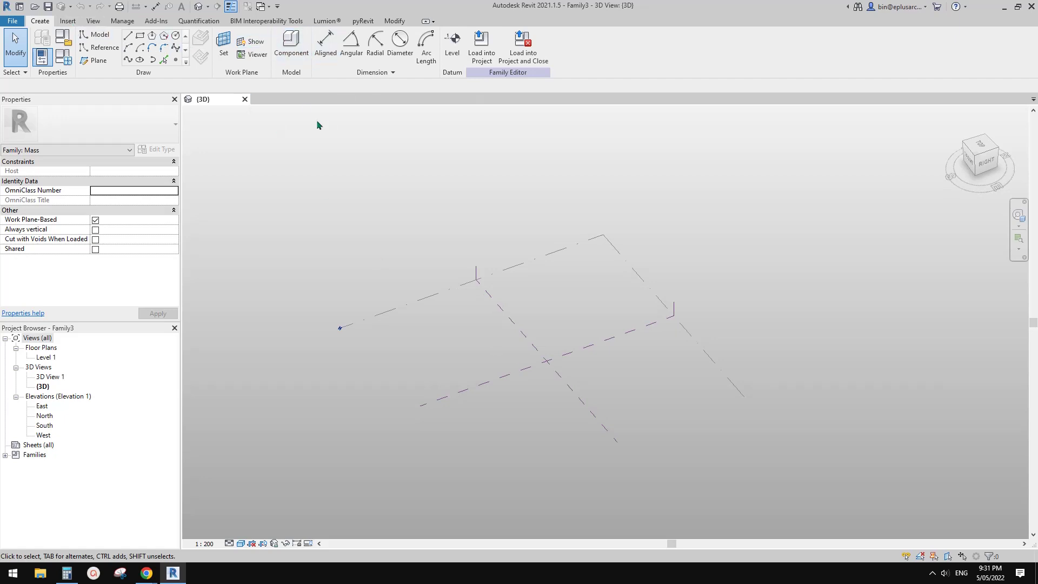
pyautogui.scroll(-2, 465, 294)
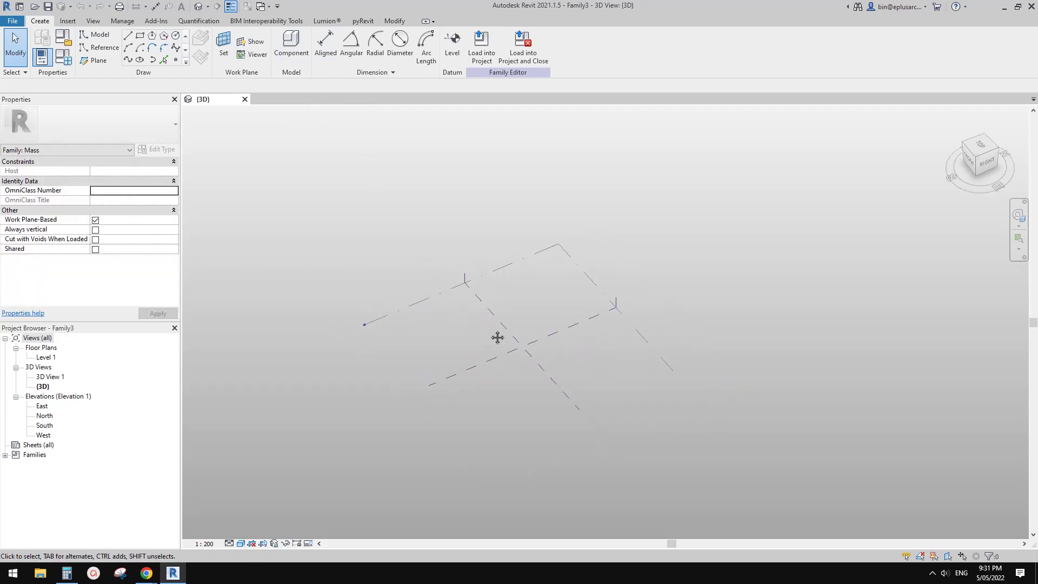
pyautogui.moveTo(497, 337); pyautogui.dragTo(532, 377, button='middle')
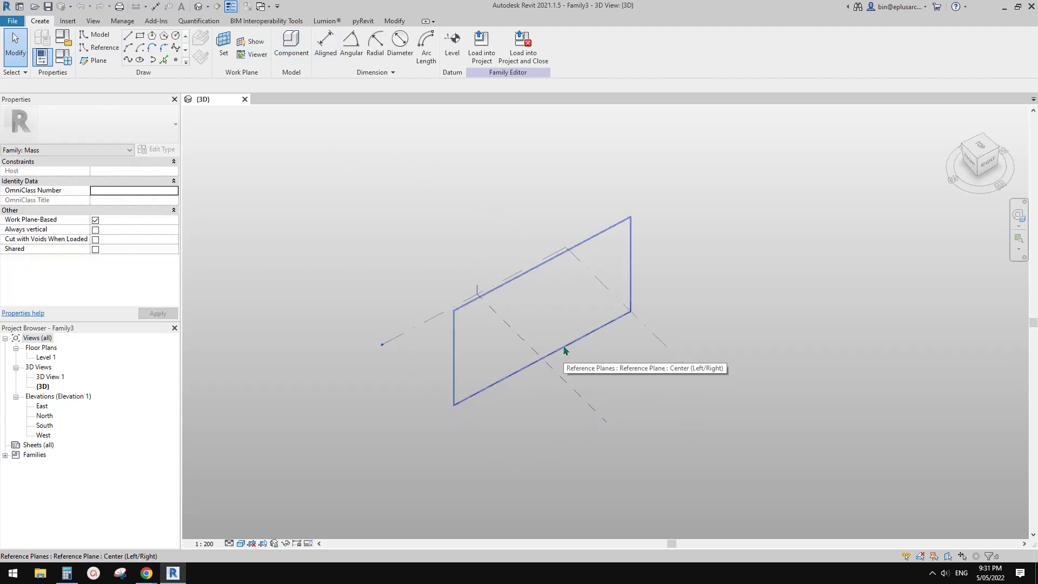
pyautogui.scroll(-1, 560, 352)
pyautogui.keyDown('shift'); pyautogui.moveTo(552, 355); pyautogui.dragTo(543, 362, button='middle'); pyautogui.keyUp('shift')
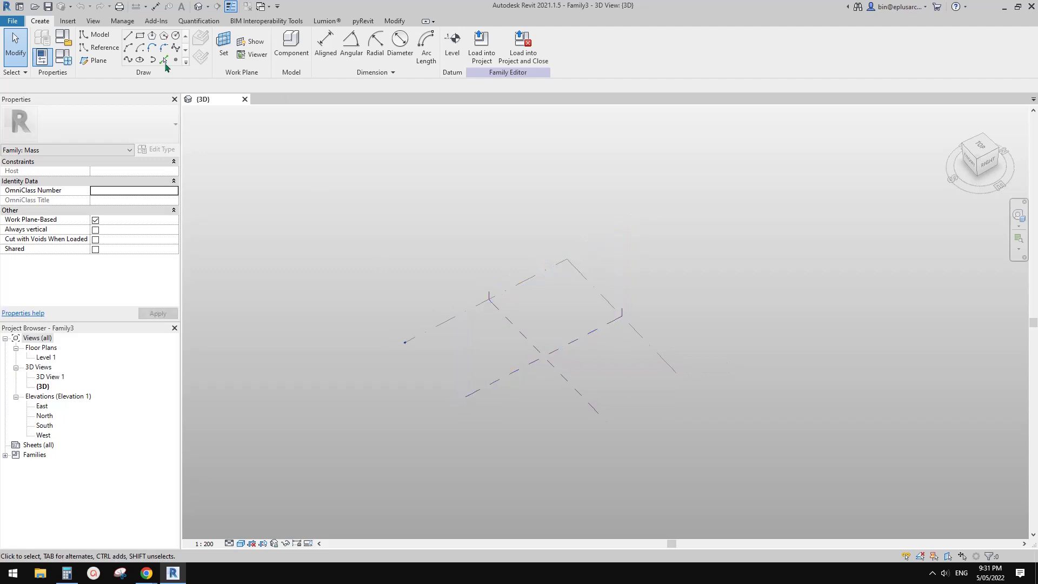
pyautogui.keyDown('shift'); pyautogui.moveTo(542, 283); pyautogui.dragTo(540, 304, button='middle'); pyautogui.keyUp('shift')
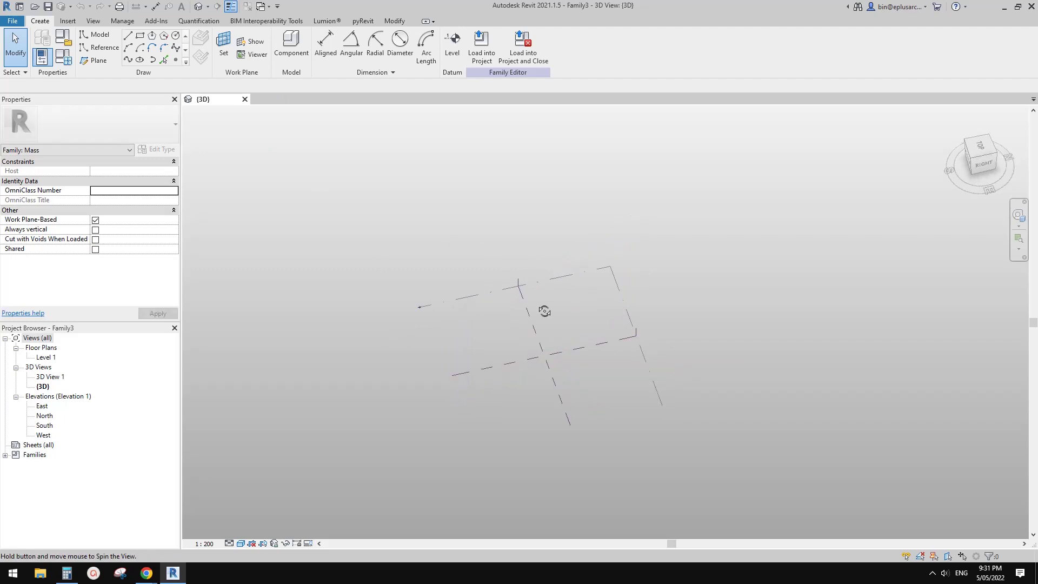
pyautogui.click(100, 47)
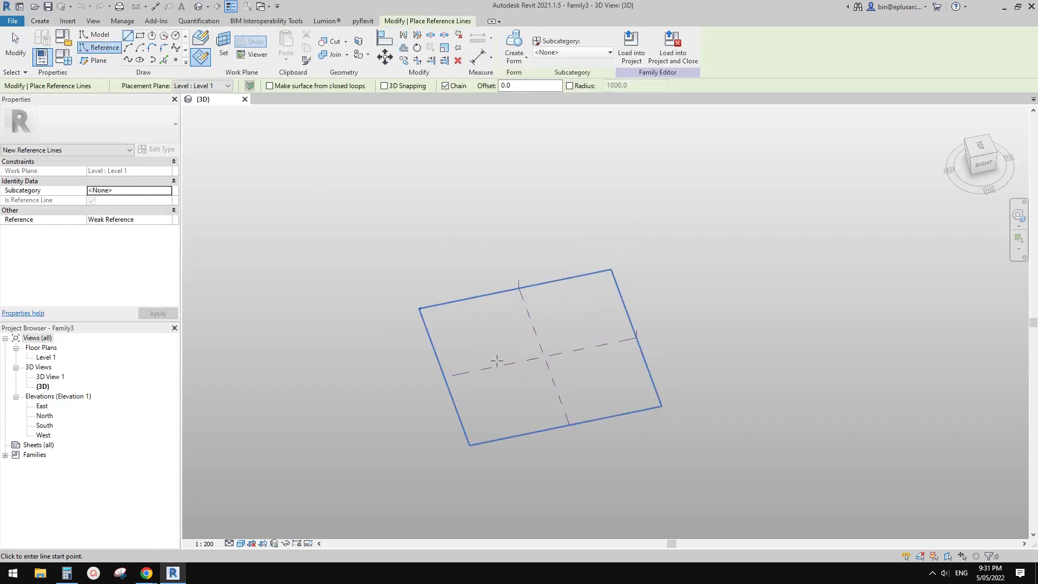
pyautogui.click(544, 356)
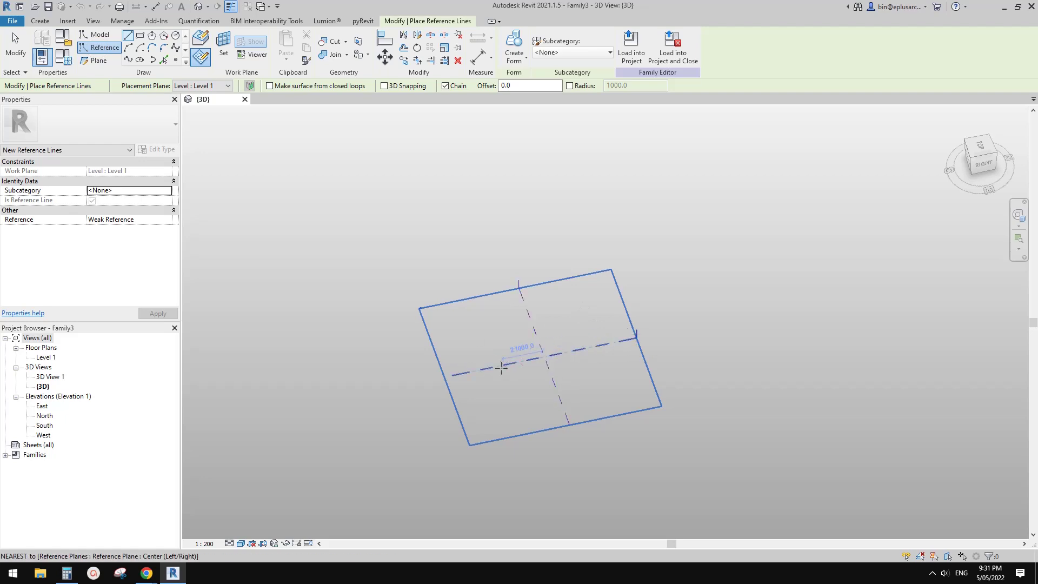
pyautogui.keyDown('shift'); pyautogui.moveTo(424, 309); pyautogui.dragTo(437, 303, button='middle'); pyautogui.keyUp('shift')
# Draw an arc reference line with a radius of about 28793 mm and a sweep of about 125° on the Center (Left/Right) reference plane
pyautogui.click(222, 41)
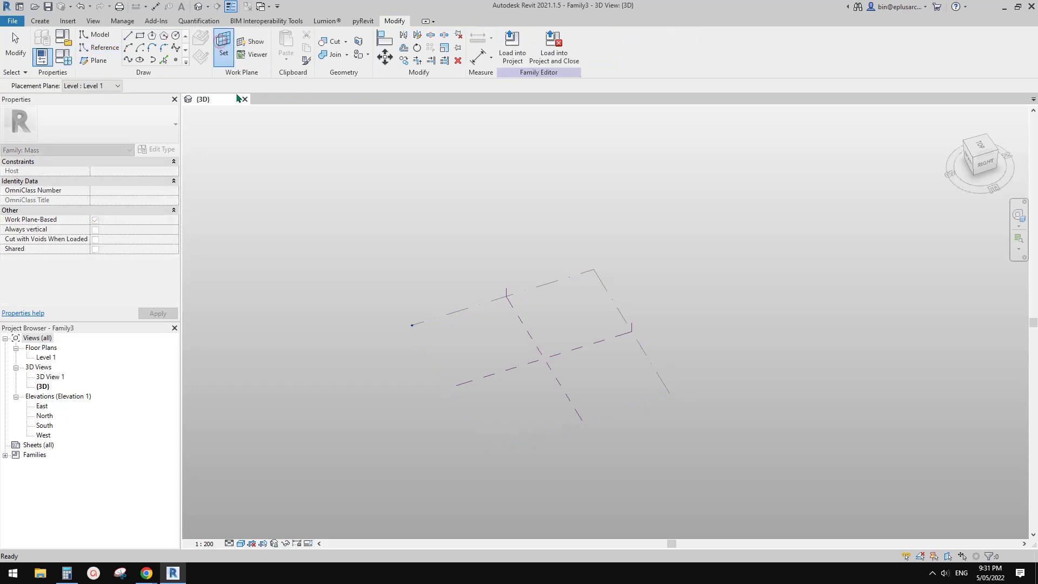
pyautogui.click(612, 339)
pyautogui.click(99, 48)
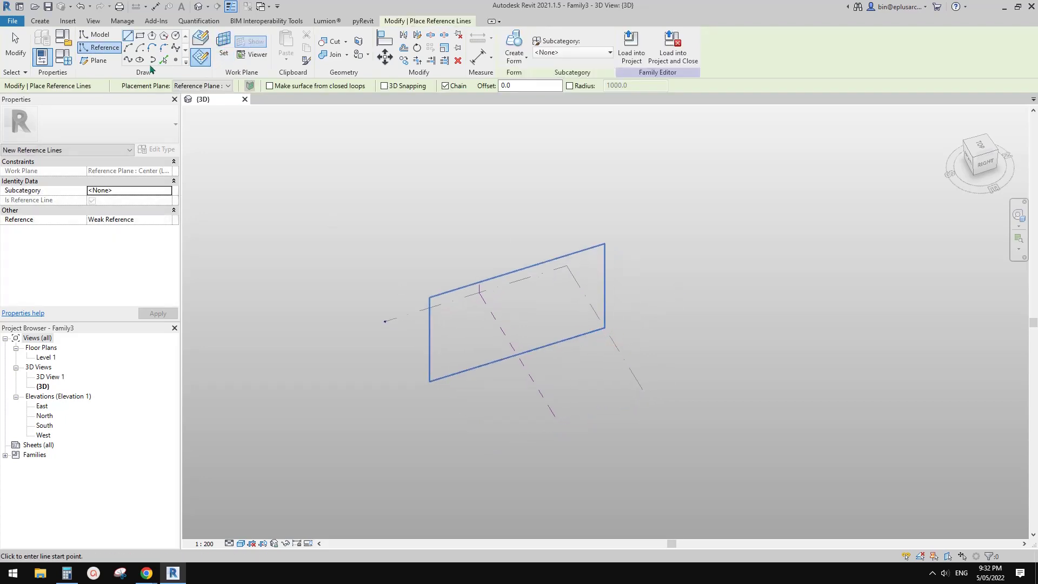
pyautogui.click(128, 49)
pyautogui.moveTo(574, 294)
pyautogui.keyDown('shift'); pyautogui.mouseDown(button='middle')
pyautogui.moveTo(466, 371)
pyautogui.moveTo(461, 285)
pyautogui.mouseUp(button='middle'); pyautogui.keyUp('shift')
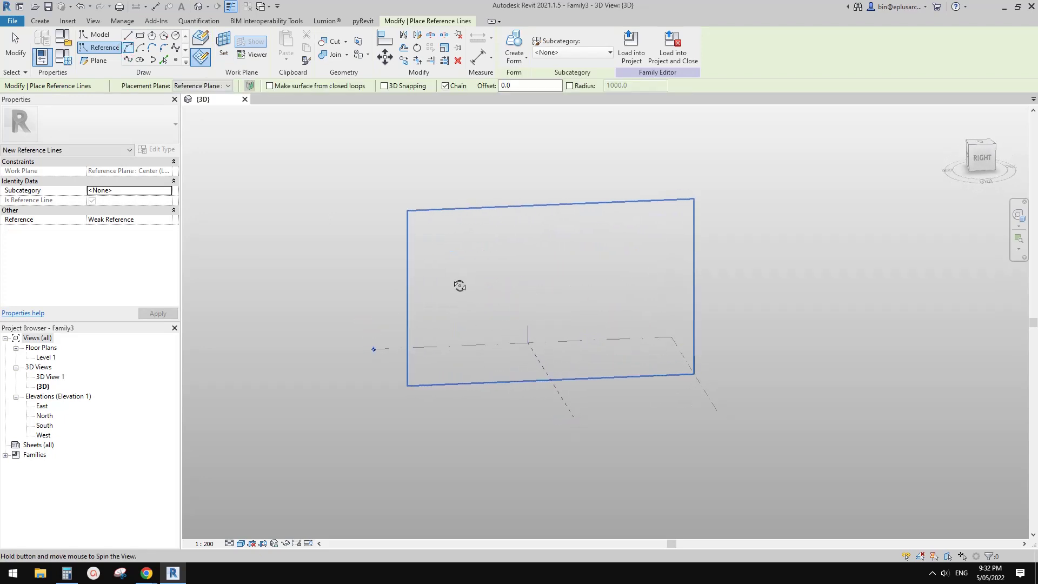
pyautogui.click(460, 372)
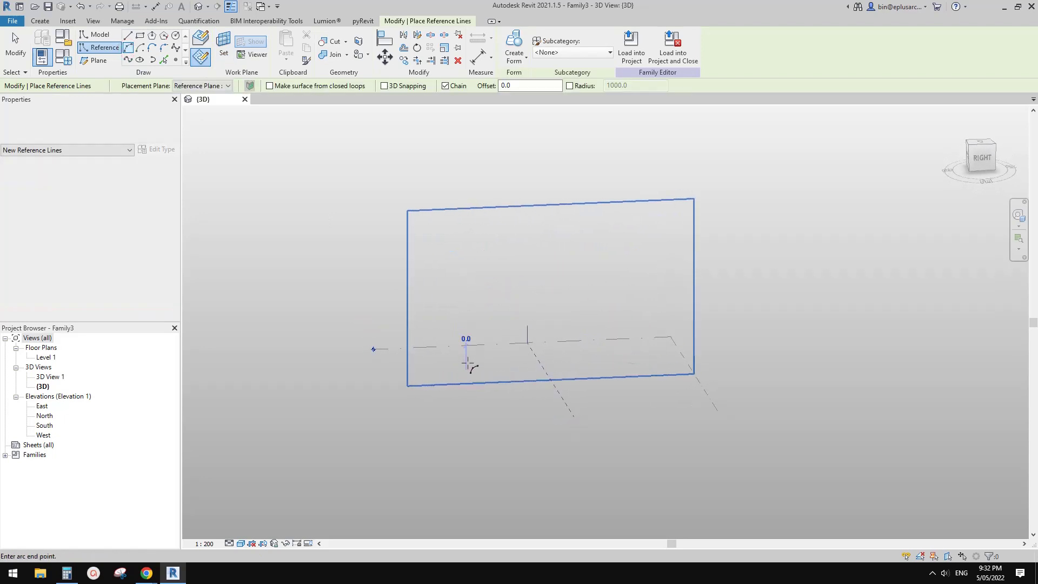
pyautogui.click(459, 220)
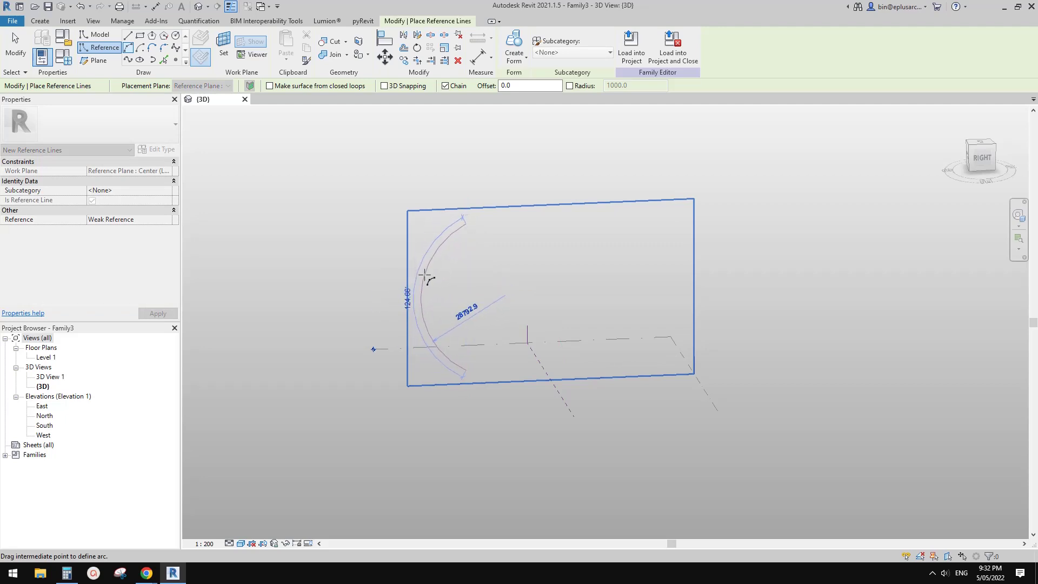
pyautogui.click(423, 275)
pyautogui.press('Escape')
pyautogui.press('Escape')
# Extend the upper end of the arc reference line to a sweep of about 153°, keeping its radius
pyautogui.click(454, 229)
pyautogui.moveTo(465, 222); pyautogui.dragTo(514, 212)
pyautogui.click(489, 333)
pyautogui.scroll(1, 469, 330)
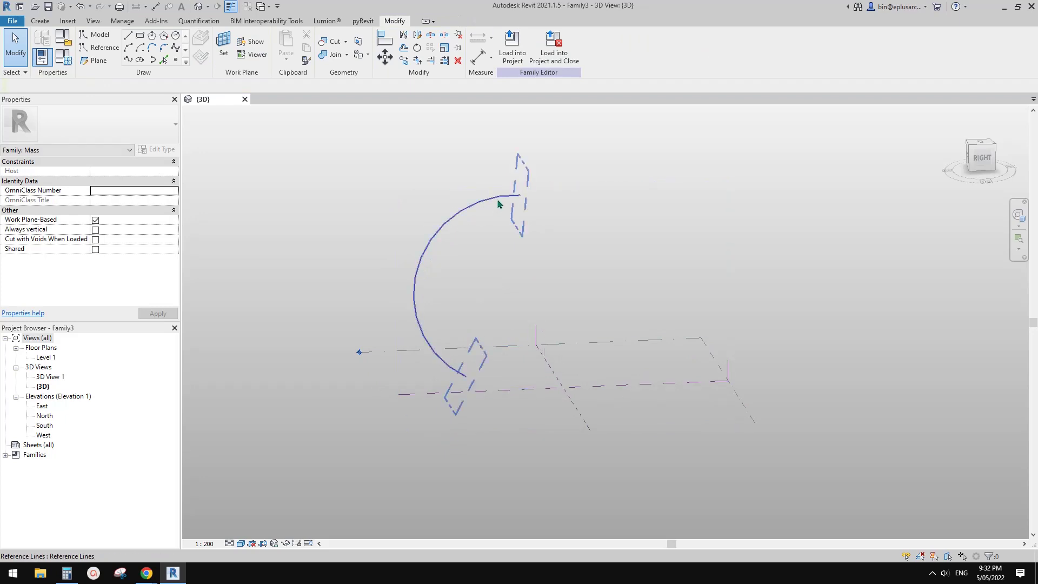
pyautogui.click(518, 198)
pyautogui.moveTo(520, 198)
pyautogui.mouseDown()
pyautogui.moveTo(496, 189)
pyautogui.moveTo(519, 195)
pyautogui.moveTo(508, 186)
pyautogui.mouseUp()
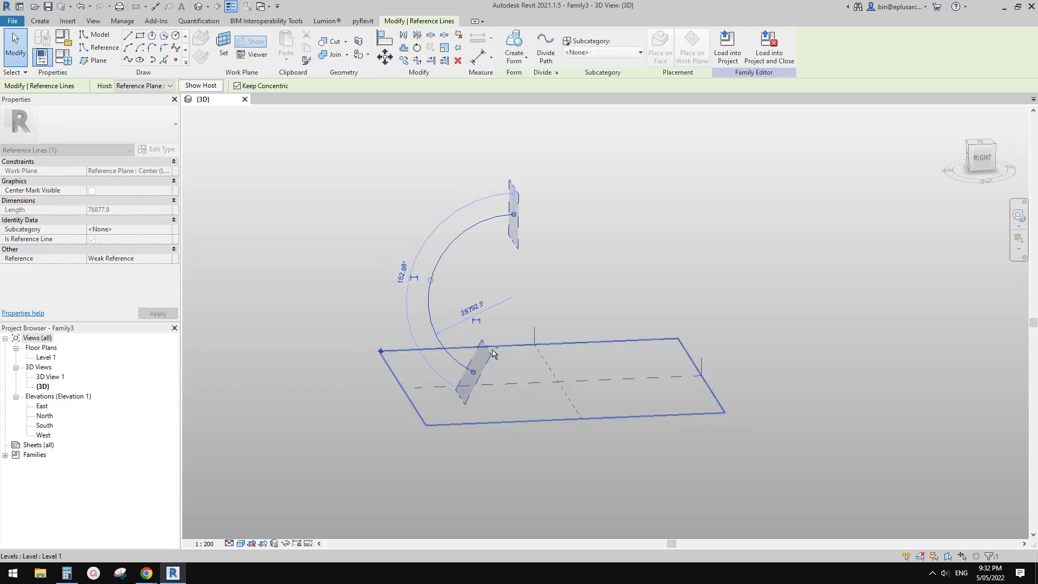
pyautogui.keyDown('shift'); pyautogui.moveTo(524, 343); pyautogui.dragTo(678, 378, button='middle'); pyautogui.keyUp('shift')
pyautogui.click(494, 319)
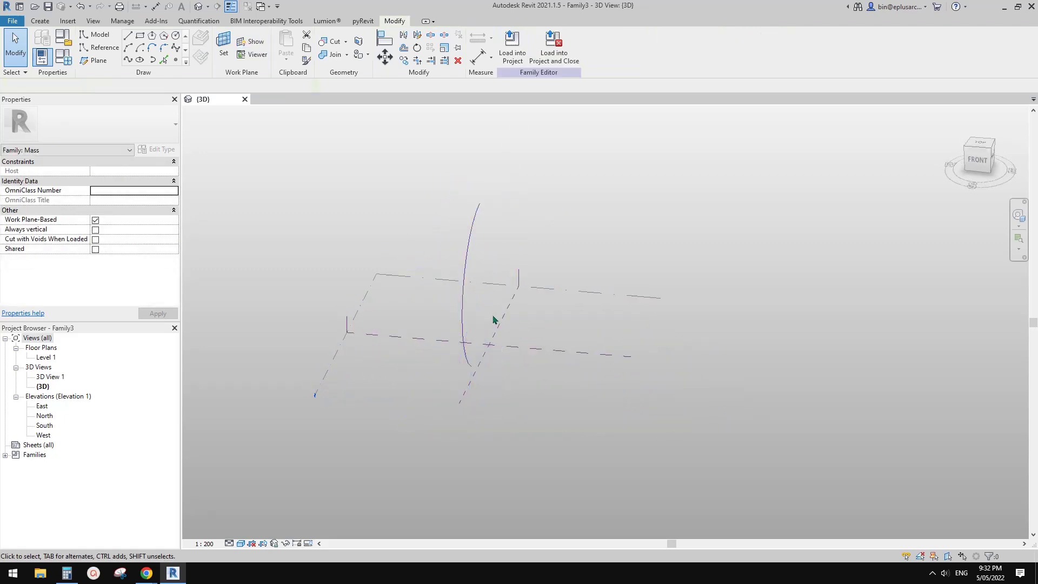
# Place a reference point on the lower part of the arc, near its bottom end
pyautogui.keyDown('shift'); pyautogui.moveTo(517, 352); pyautogui.dragTo(437, 338, button='middle'); pyautogui.keyUp('shift')
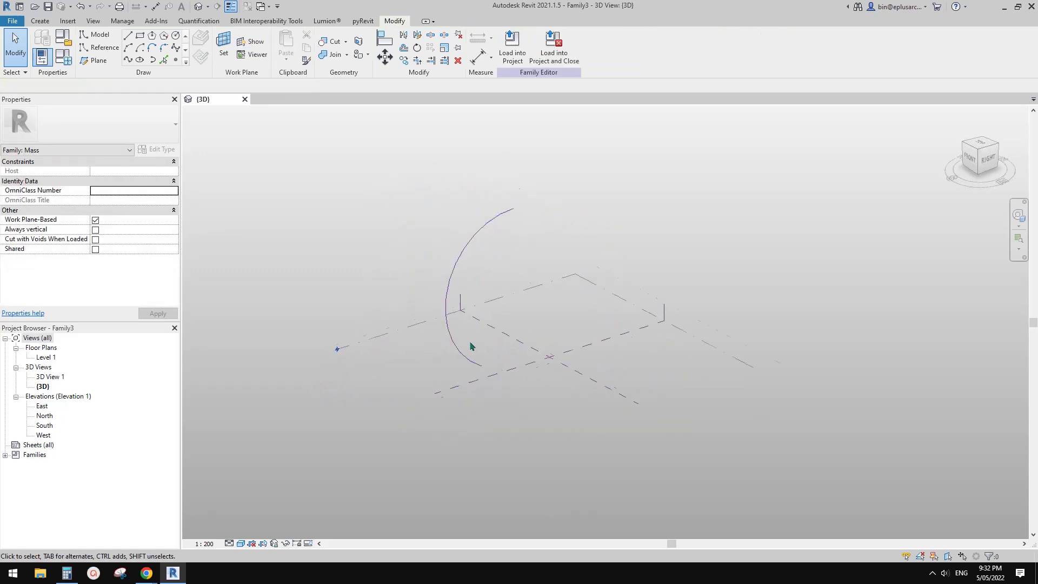
pyautogui.scroll(2, 469, 341)
pyautogui.click(175, 61)
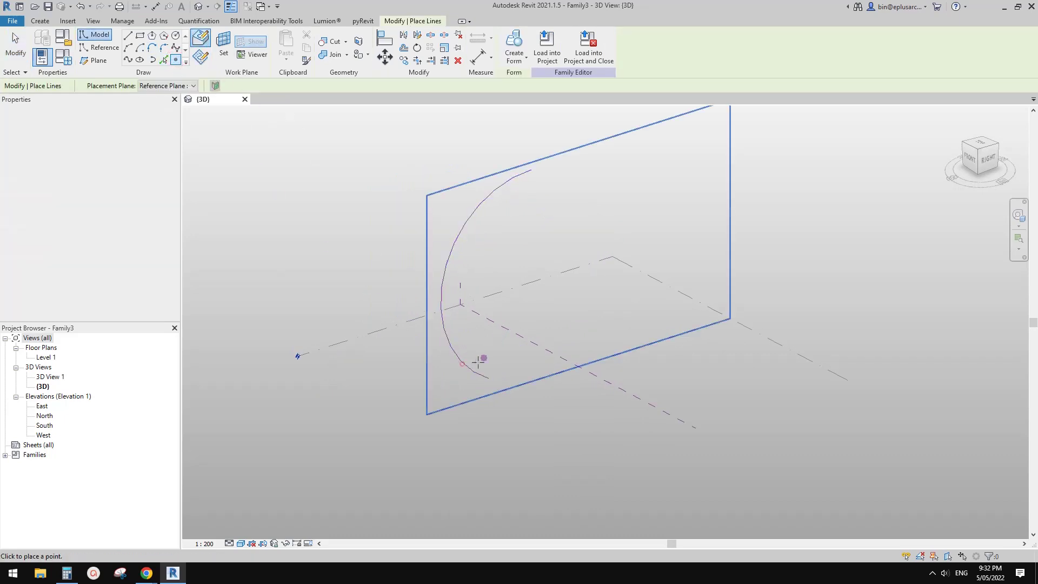
pyautogui.scroll(3, 462, 364)
pyautogui.press('Escape')
pyautogui.press('Escape')
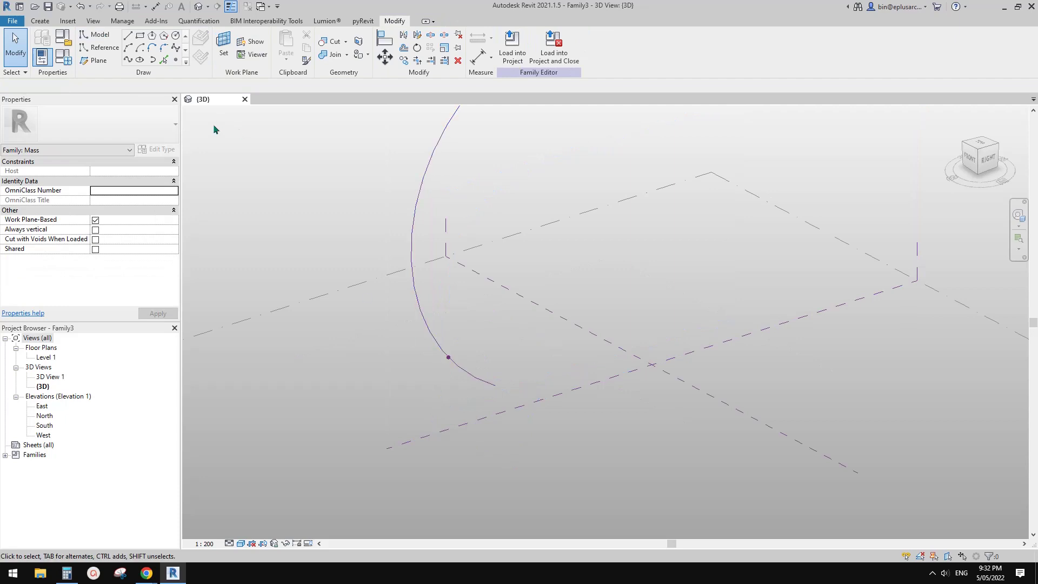
# Draw a circular reference line about 2926 mm in radius on the reference point's own work plane, centred on the point
pyautogui.click(102, 49)
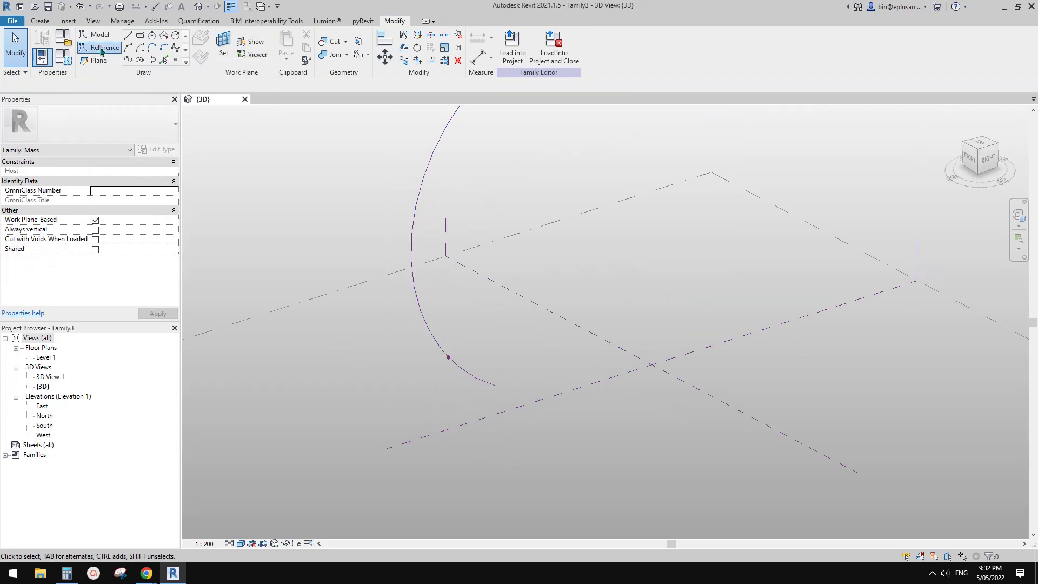
pyautogui.click(178, 39)
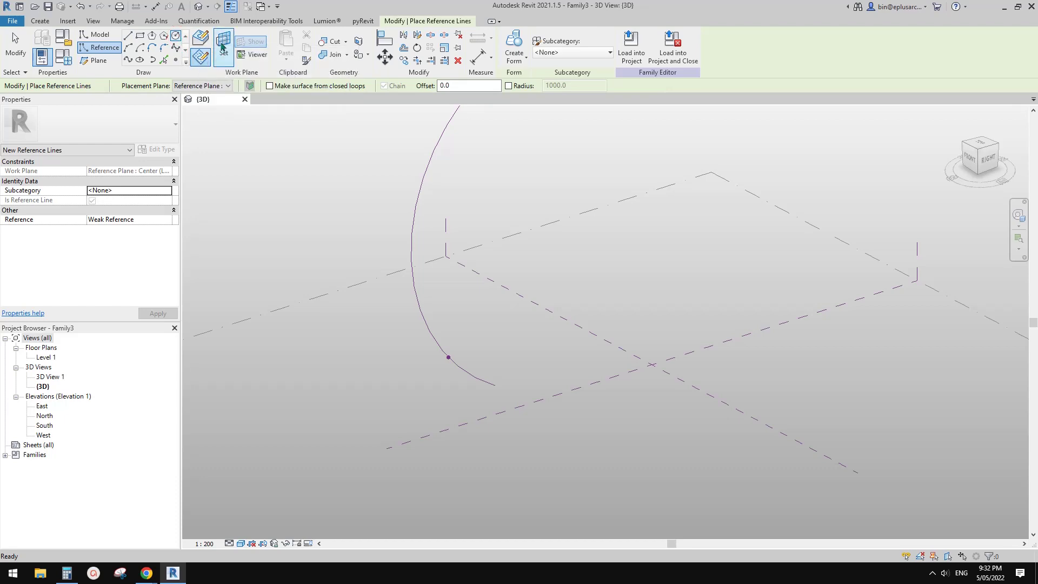
pyautogui.press('Escape')
pyautogui.press('Escape')
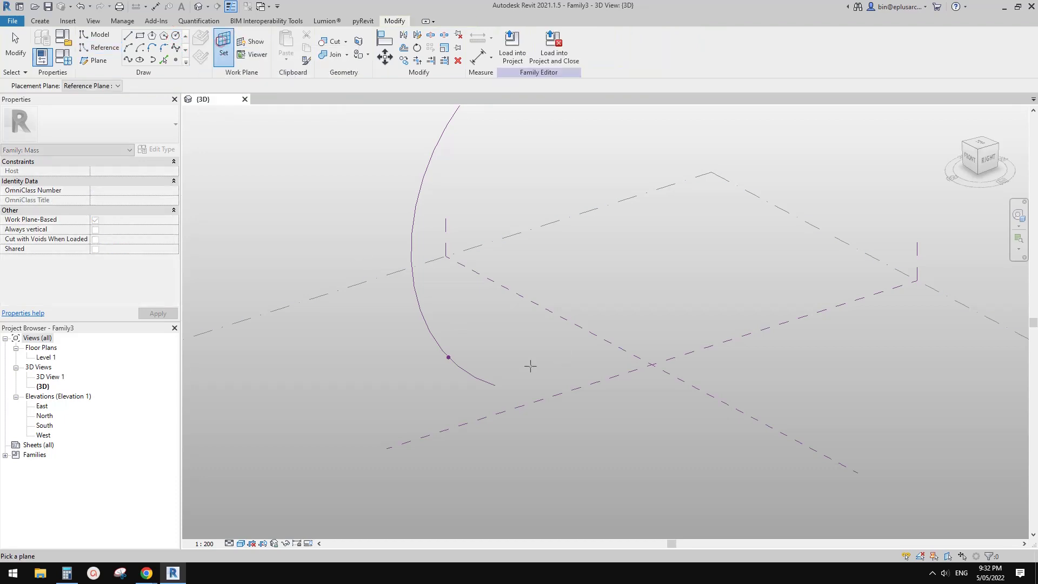
pyautogui.click(450, 358)
pyautogui.click(448, 357)
pyautogui.click(464, 355)
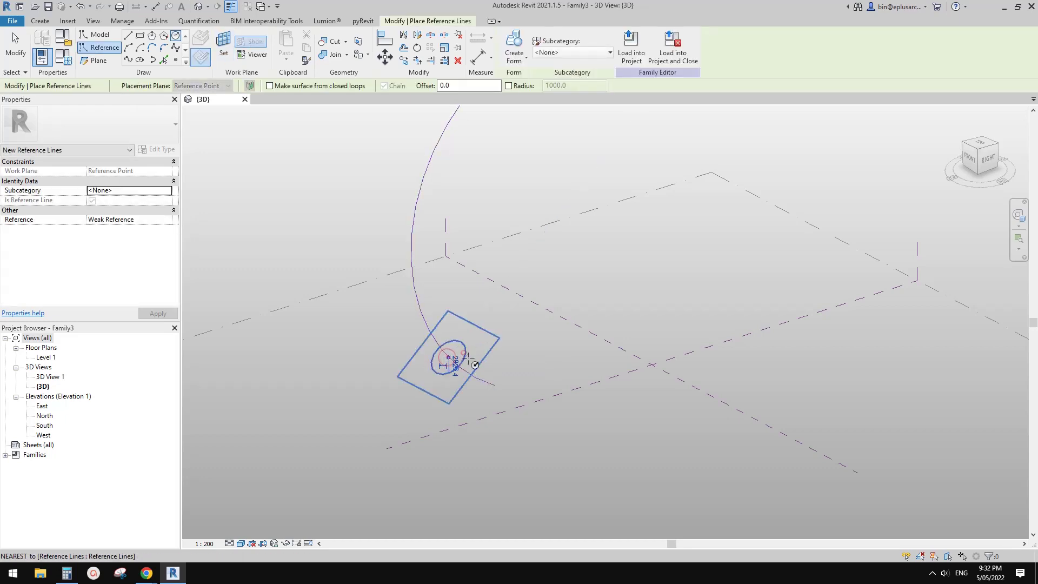
# Set the radius of the circle around the reference point to 500 mm
pyautogui.scroll(3, 475, 358)
pyautogui.click(419, 375)
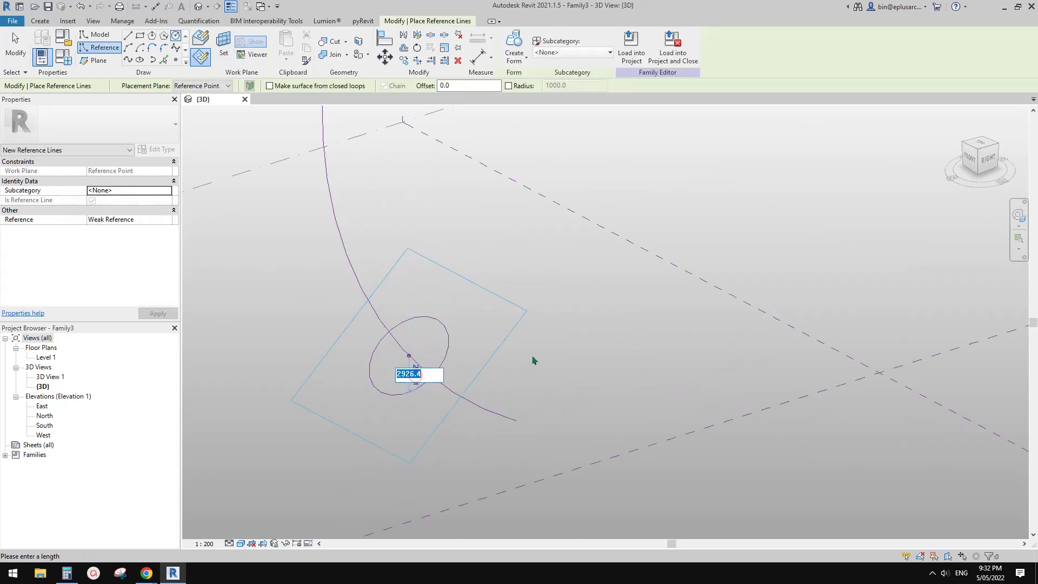
pyautogui.press('Return')
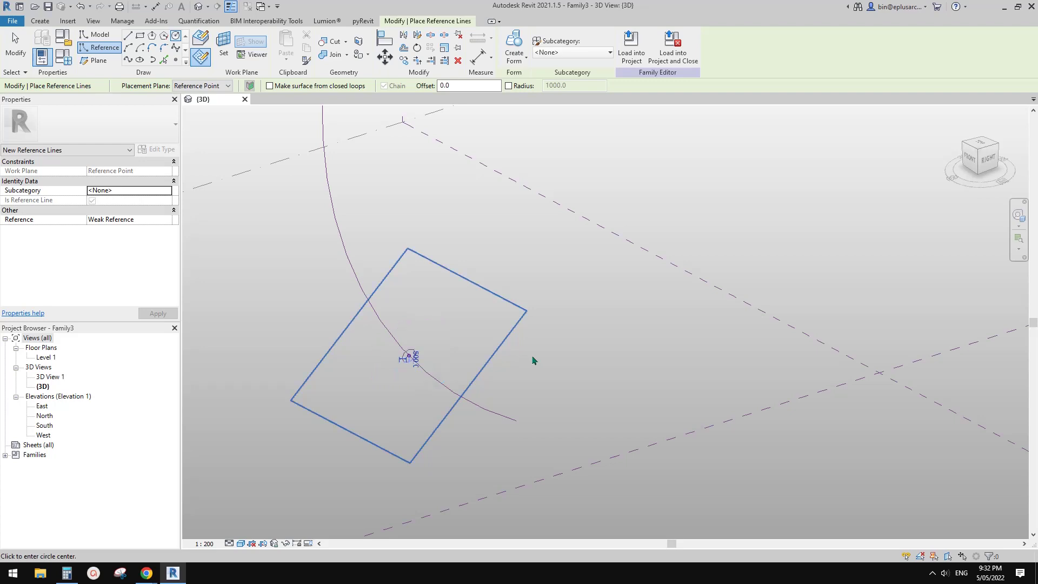
pyautogui.press('Escape')
pyautogui.press('Escape')
# Set the radius of the circle around the reference point to 900 mm
pyautogui.scroll(-2, 415, 356)
pyautogui.scroll(3, 408, 363)
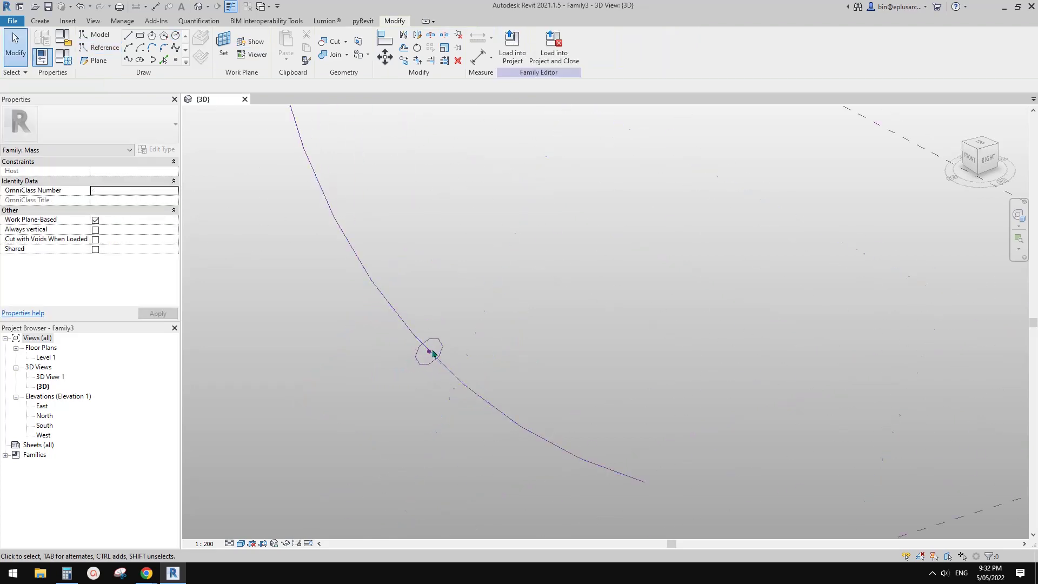
pyautogui.click(437, 354)
pyautogui.click(440, 355)
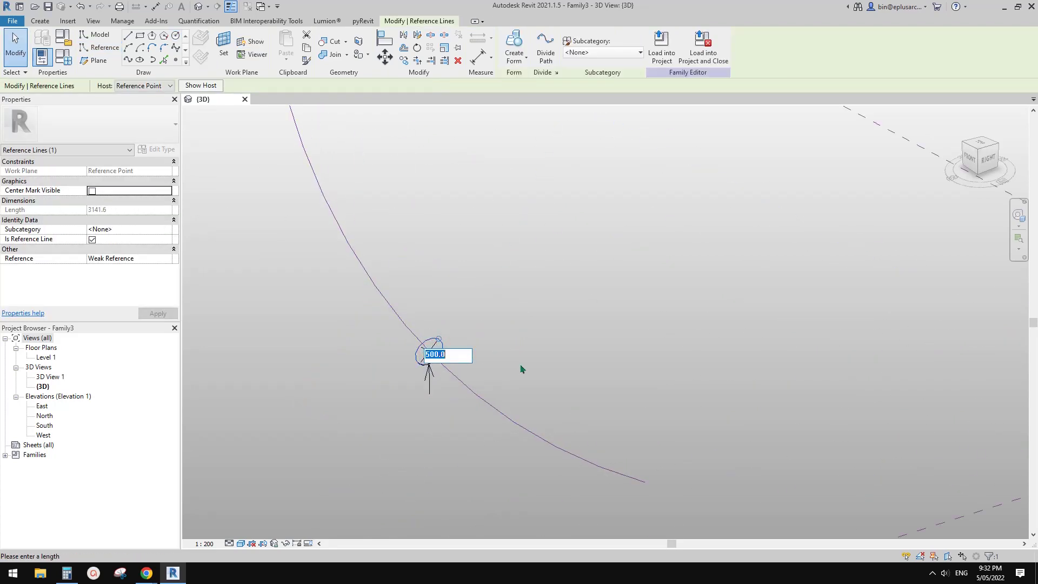
pyautogui.write('900')
pyautogui.press('Return')
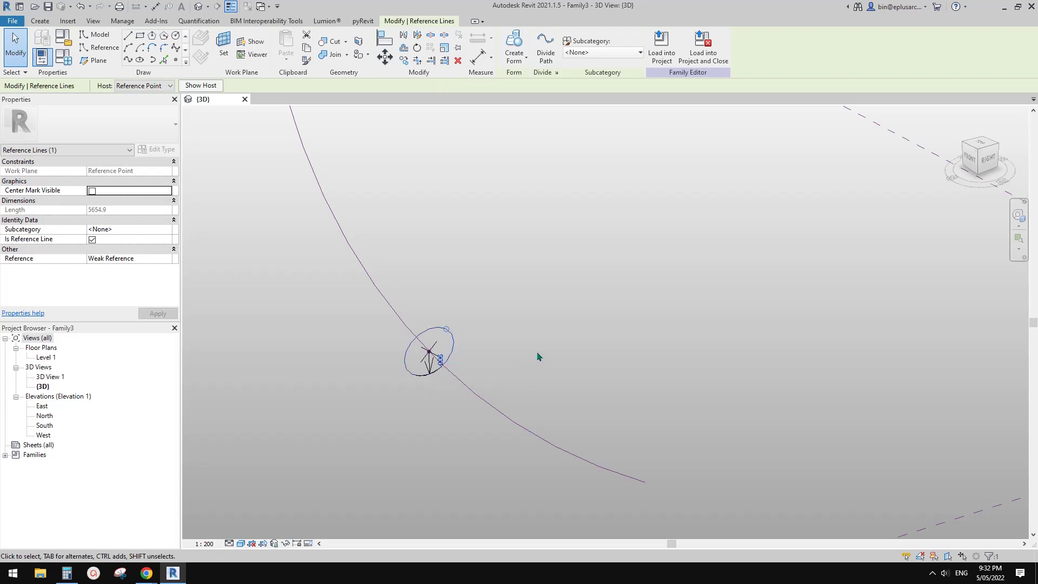
# Copy the reference point together with its 900 mm circle to a spot just beside the arc's lower part
pyautogui.scroll(-3, 506, 352)
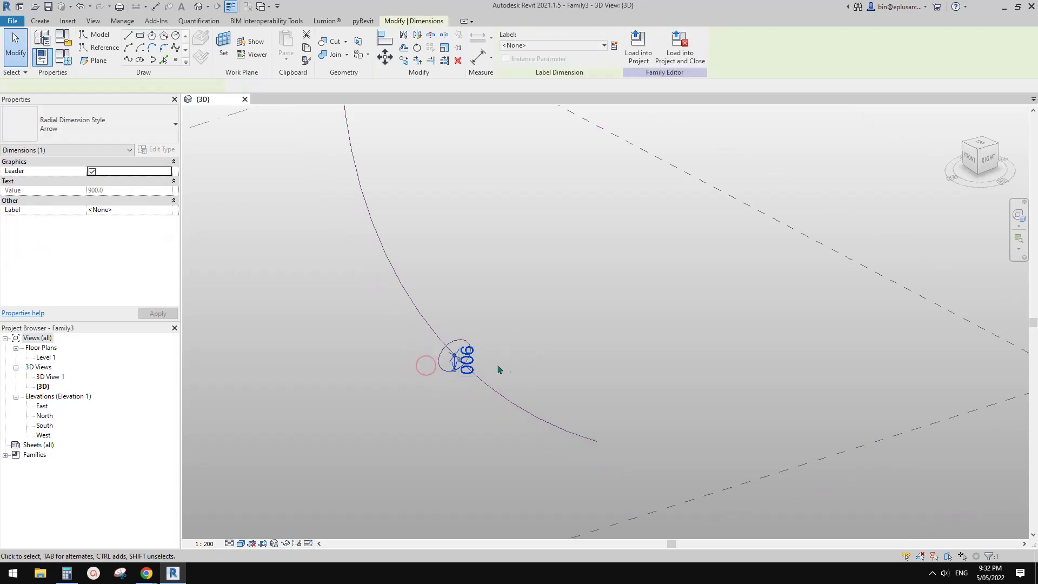
pyautogui.click(463, 389)
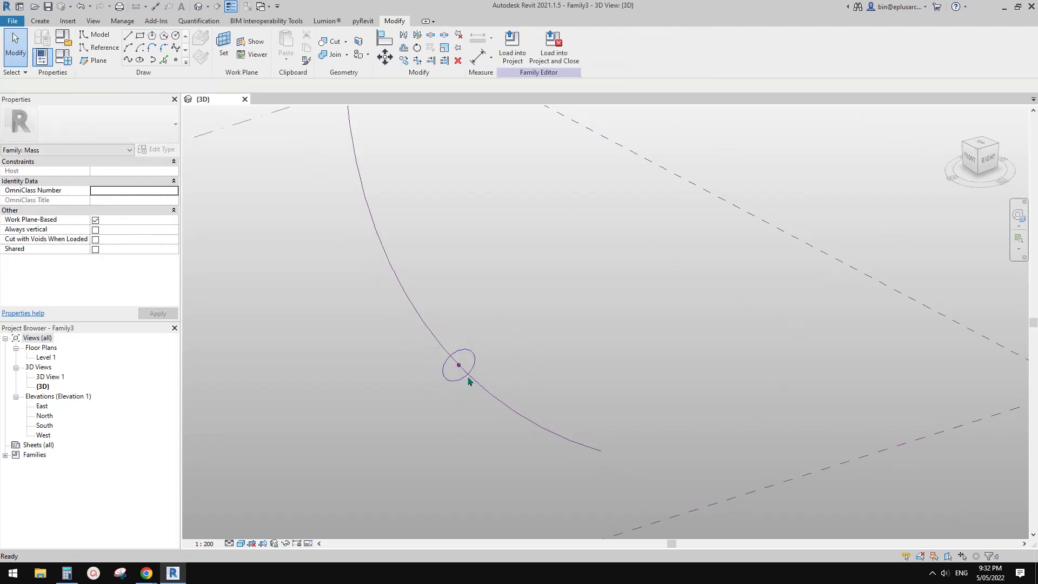
pyautogui.keyDown('shift'); pyautogui.moveTo(468, 382); pyautogui.dragTo(492, 373, button='middle'); pyautogui.keyUp('shift')
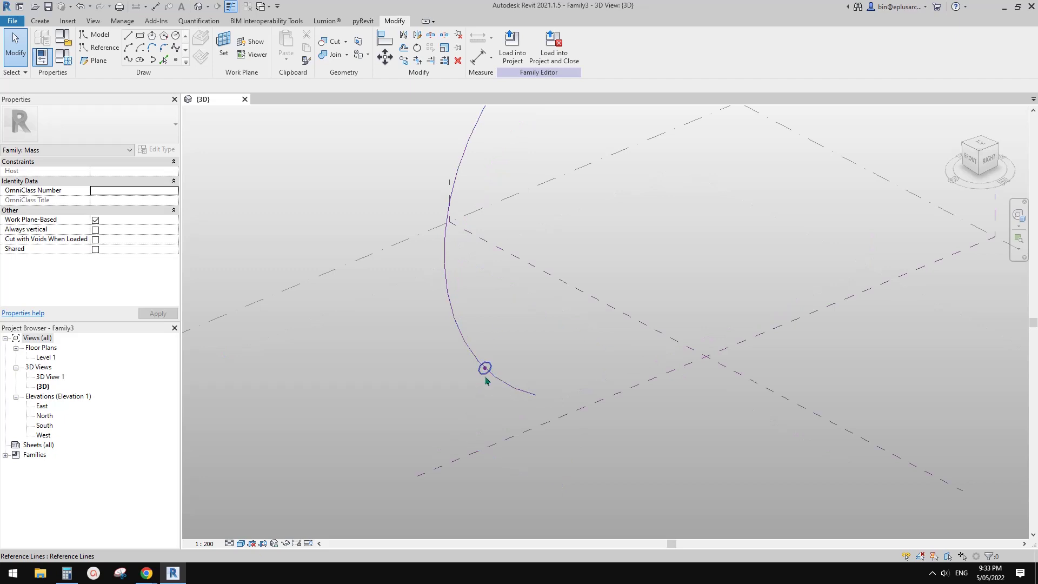
pyautogui.moveTo(412, 342); pyautogui.dragTo(508, 373)
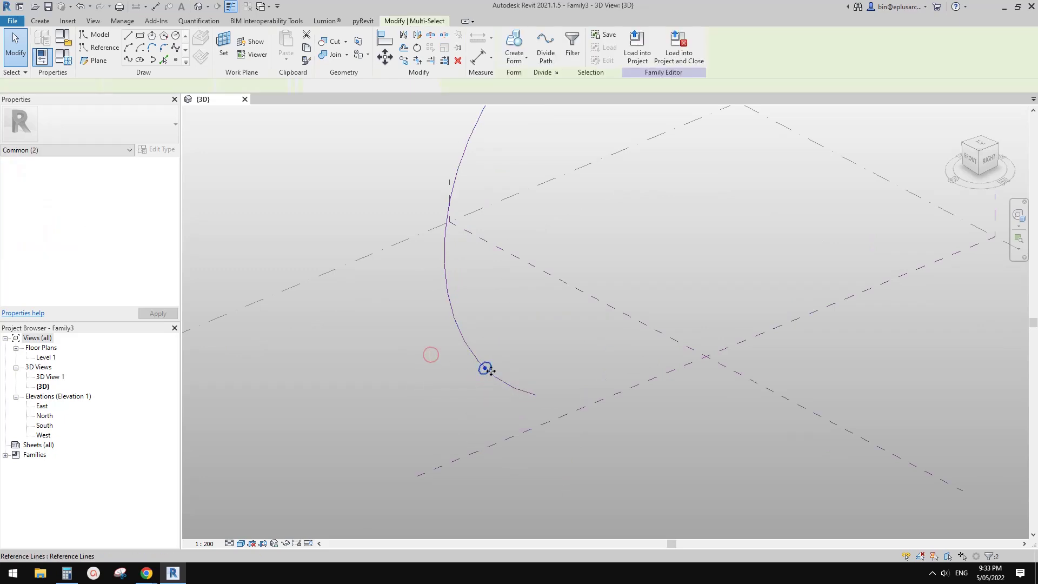
pyautogui.click(506, 364)
pyautogui.click(537, 333)
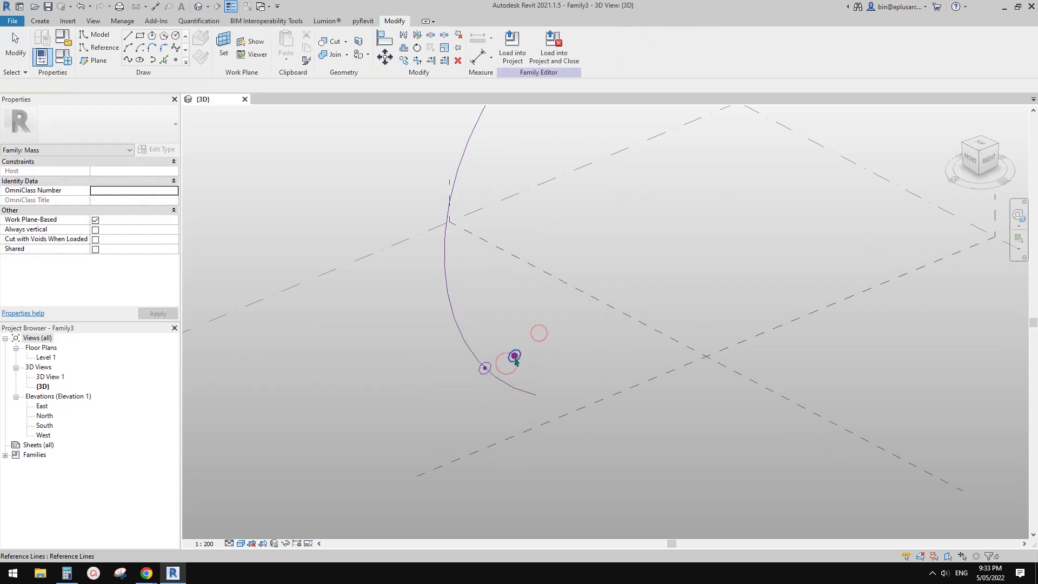
# Rehost the copied reference point and its circle onto the arc's upper endpoint
pyautogui.click(514, 356)
pyautogui.scroll(-1, 514, 355)
pyautogui.scroll(1, 520, 167)
pyautogui.click(548, 58)
pyautogui.moveTo(565, 131); pyautogui.dragTo(570, 227, button='middle')
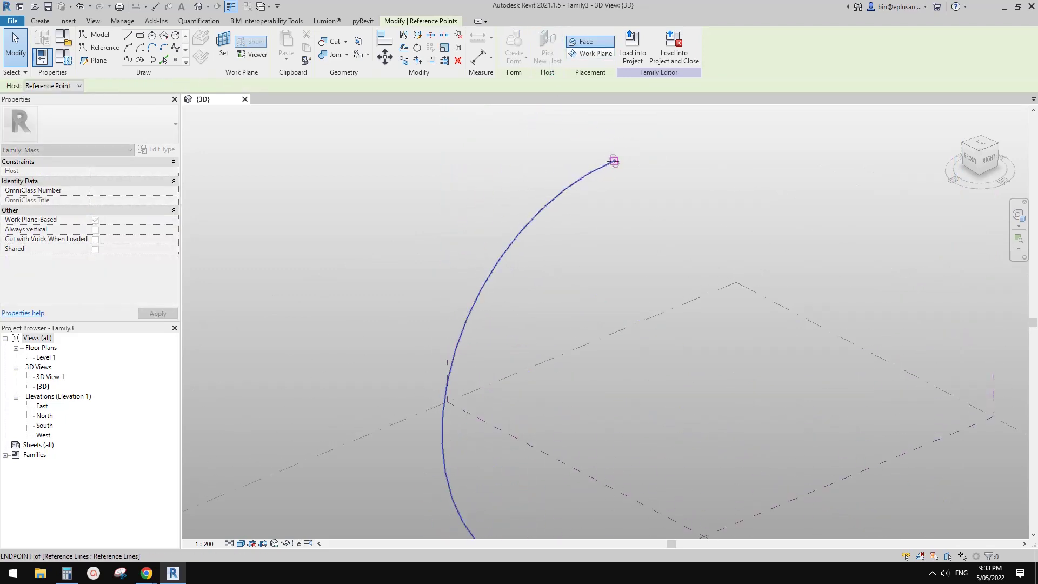
pyautogui.moveTo(613, 161); pyautogui.dragTo(613, 161)
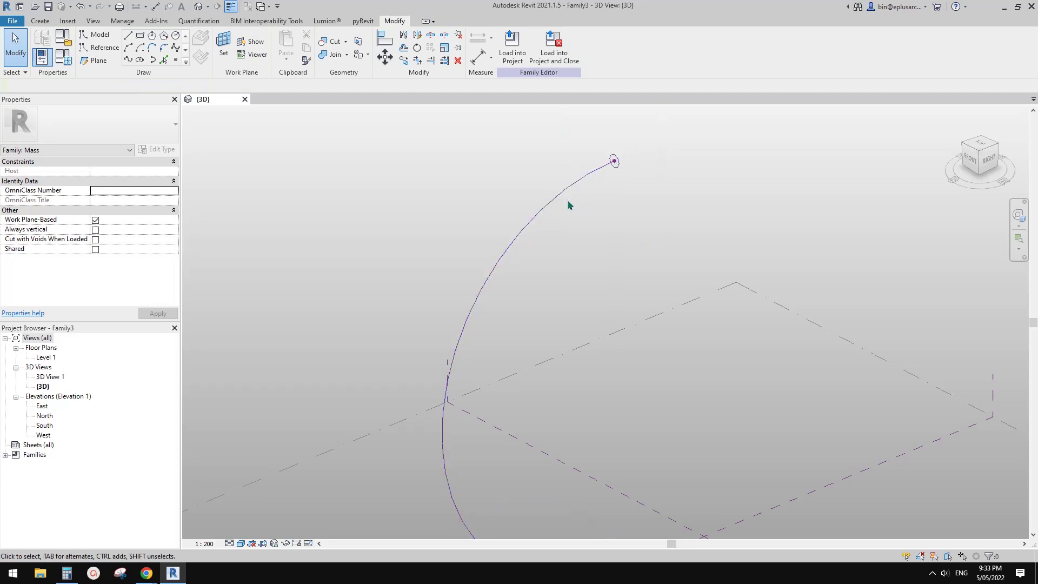
# Set the radius of the circle at the arc's upper end to 500 mm
pyautogui.scroll(2, 623, 156)
pyautogui.click(611, 163)
pyautogui.scroll(1, 612, 162)
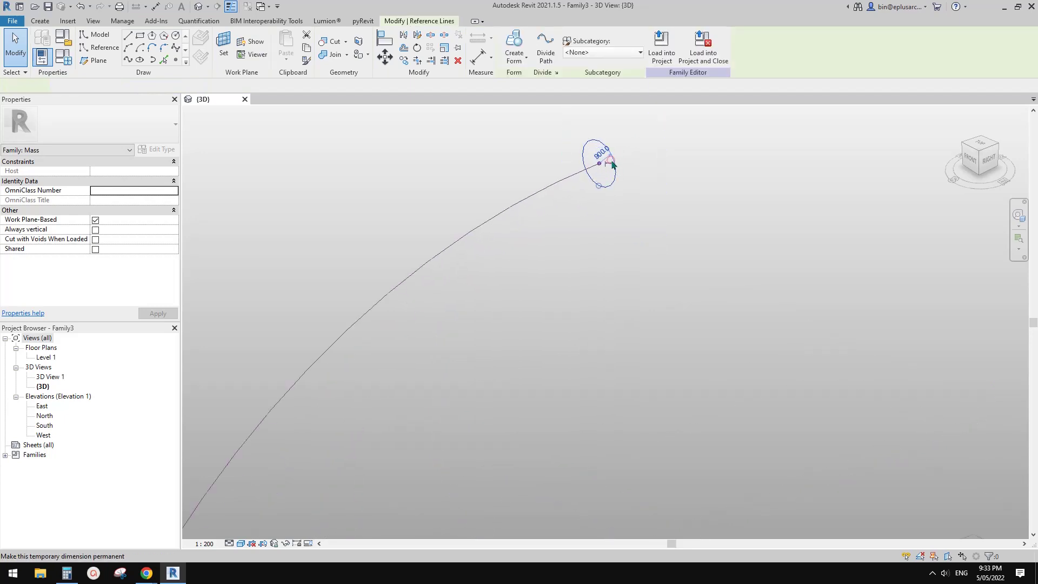
pyautogui.click(600, 153)
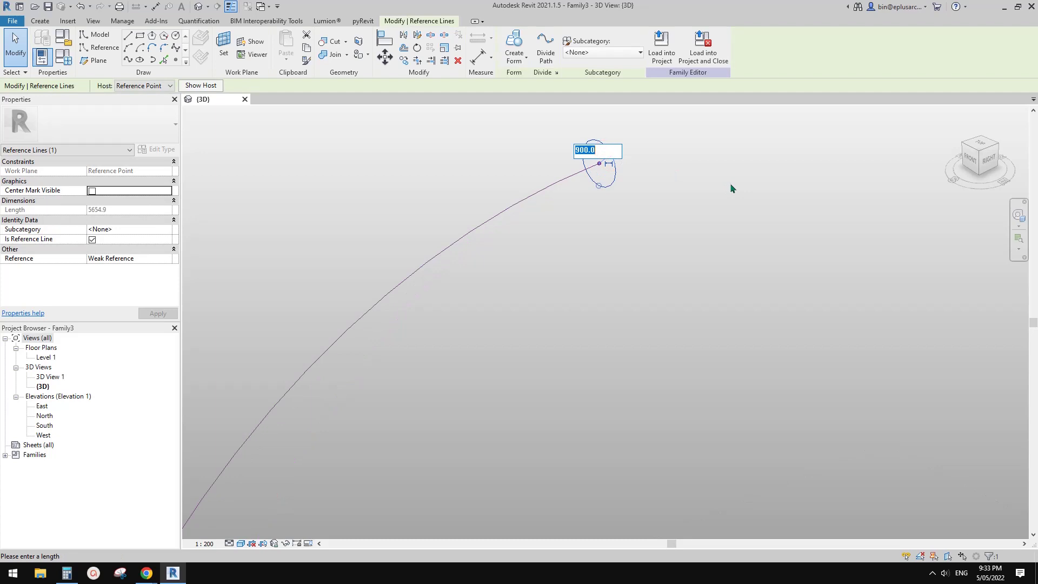
pyautogui.press('Return')
pyautogui.press('Escape')
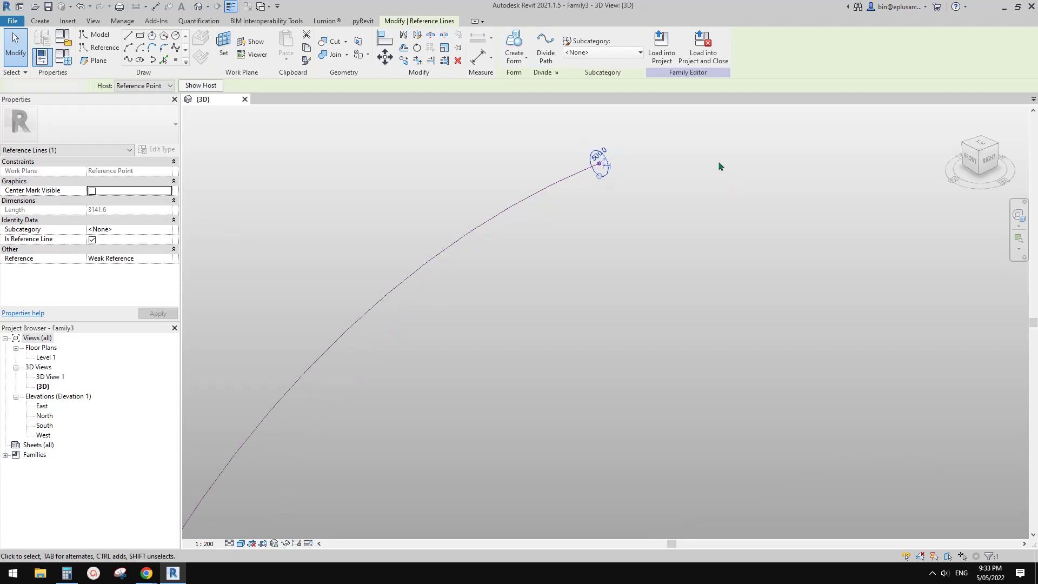
# Slide the lower reference point with its circle along the arc to the arc's bottom endpoint
pyautogui.scroll(-3, 666, 170)
pyautogui.keyDown('shift'); pyautogui.moveTo(600, 227); pyautogui.dragTo(711, 364, button='middle'); pyautogui.keyUp('shift')
pyautogui.scroll(5, 604, 390)
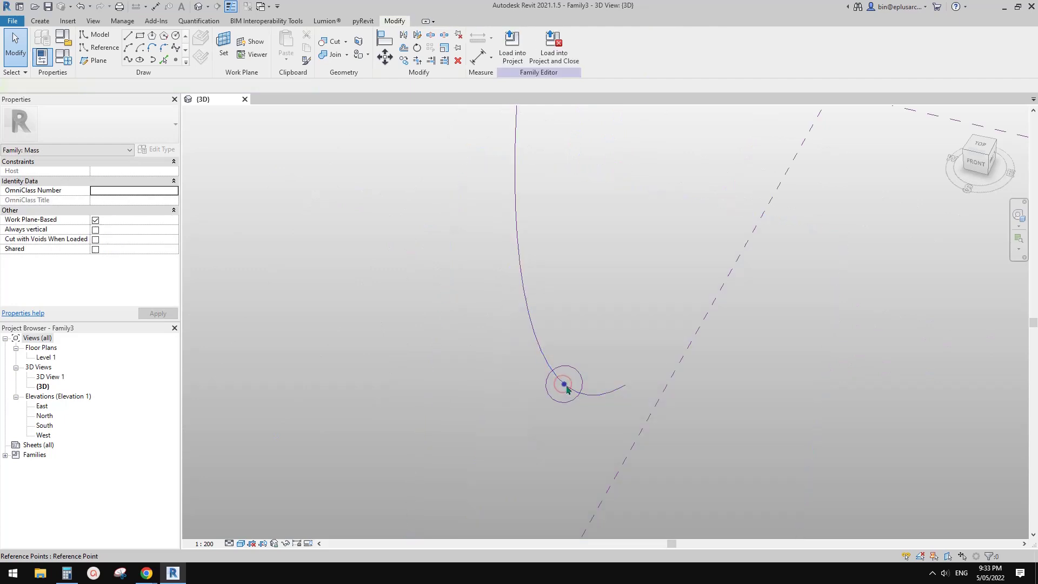
pyautogui.moveTo(564, 385); pyautogui.dragTo(628, 395)
pyautogui.scroll(-2, 697, 387)
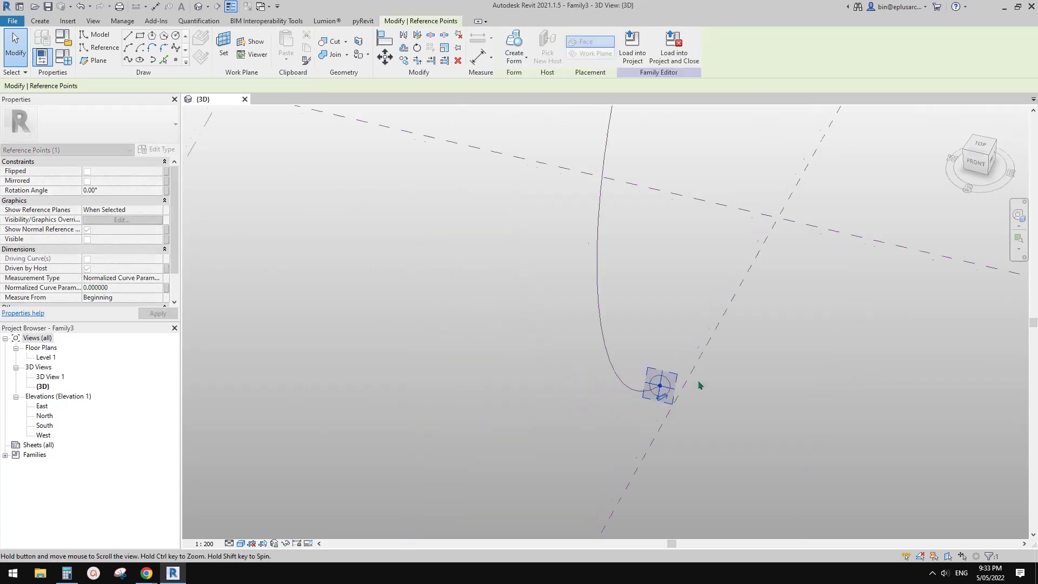
pyautogui.press('Escape')
# Move the lower circle 30000 mm horizontally to the right of the arc, as seen from the front
pyautogui.click(657, 393)
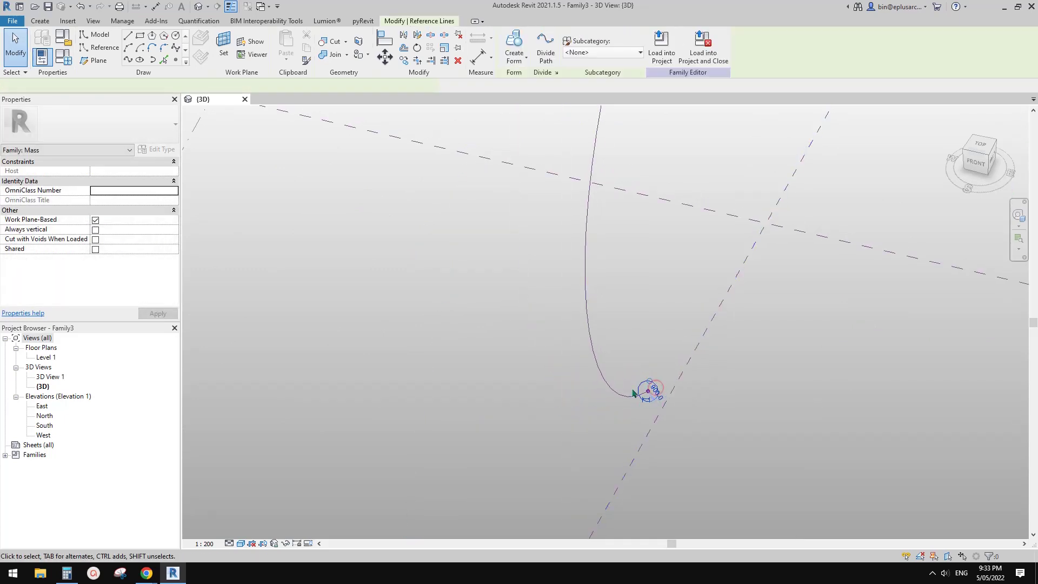
pyautogui.moveTo(647, 396); pyautogui.dragTo(620, 382, button='middle')
pyautogui.scroll(-1, 620, 382)
pyautogui.press('m')
pyautogui.press('v')
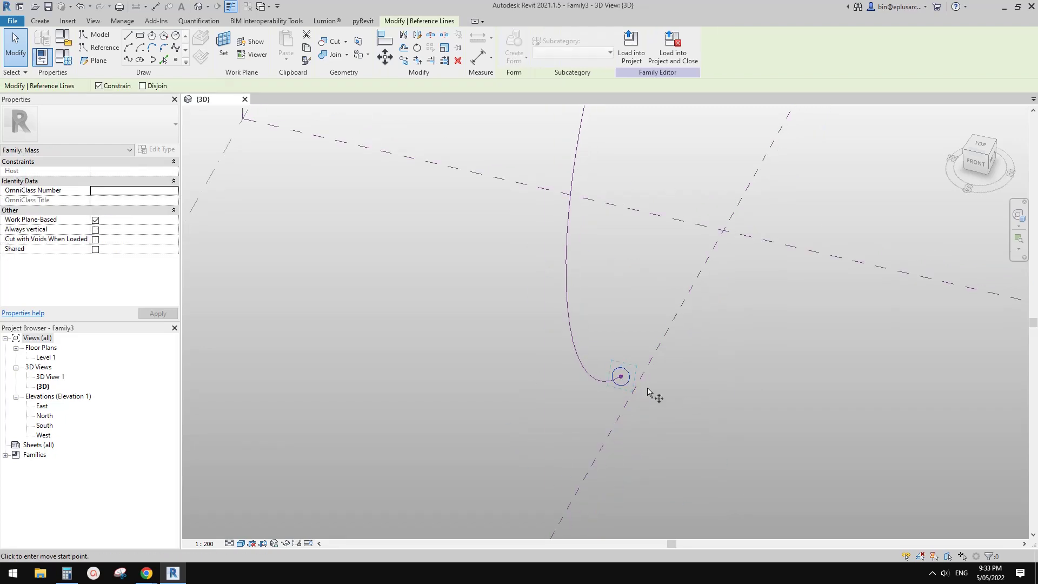
pyautogui.click(632, 380)
pyautogui.scroll(-2, 758, 411)
pyautogui.scroll(-2, 780, 420)
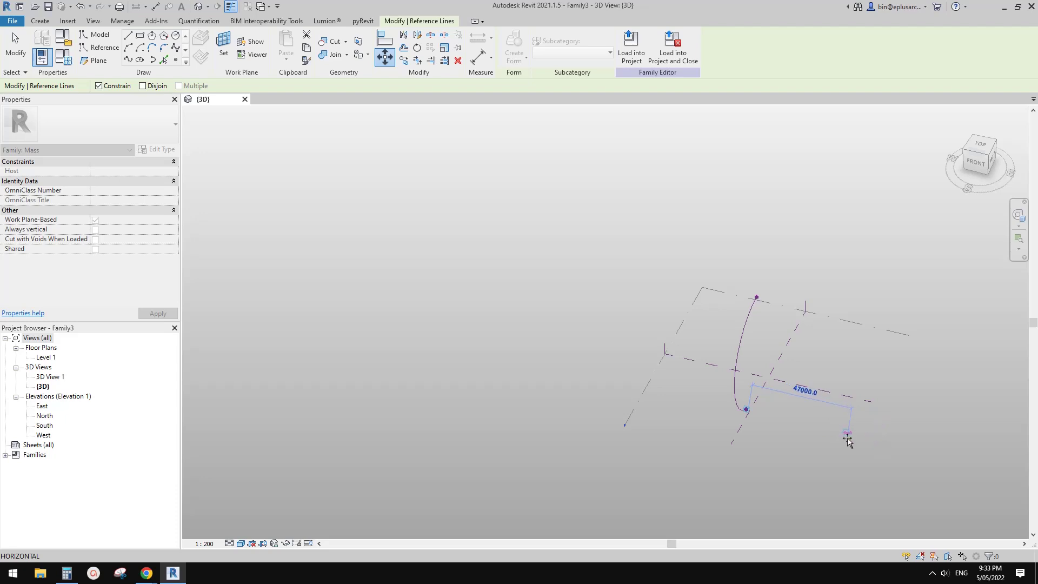
pyautogui.write('3000')
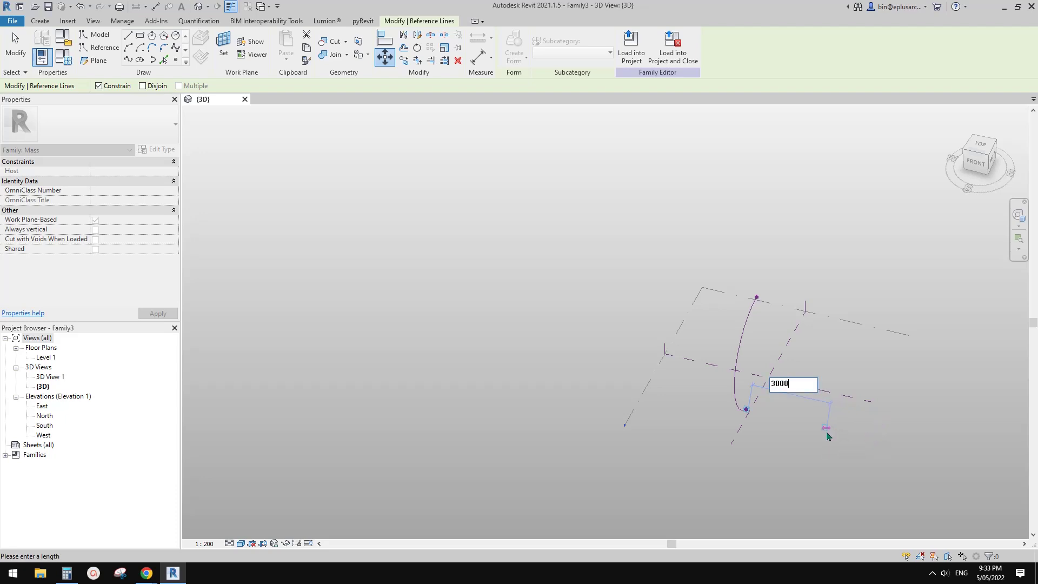
pyautogui.write('0')
pyautogui.press('Return')
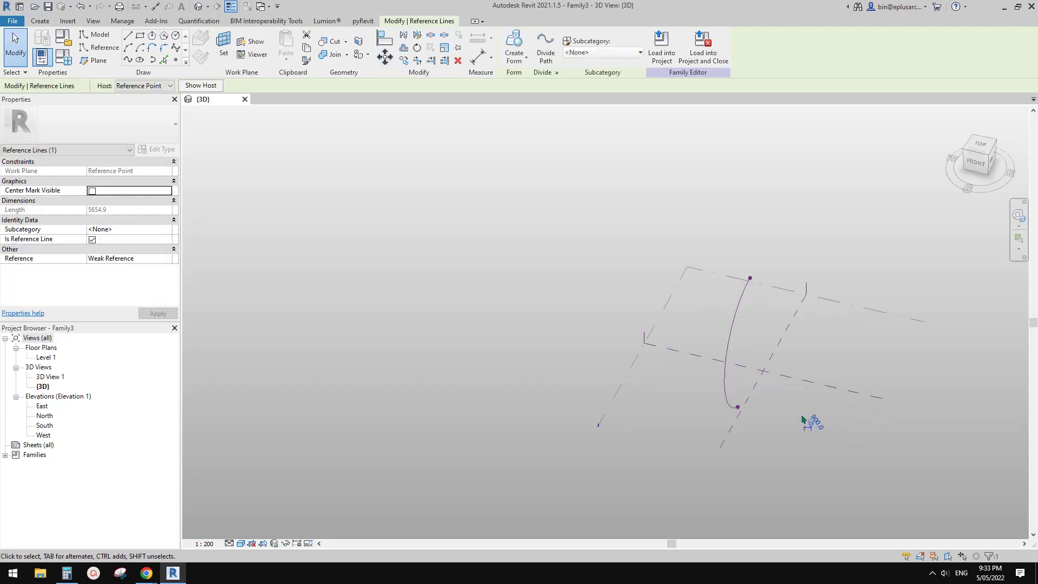
pyautogui.scroll(2, 814, 424)
pyautogui.press('Escape')
# Move the upper circle 30000 mm horizontally to the left of the arc, opposite to the lower circle
pyautogui.scroll(2, 712, 180)
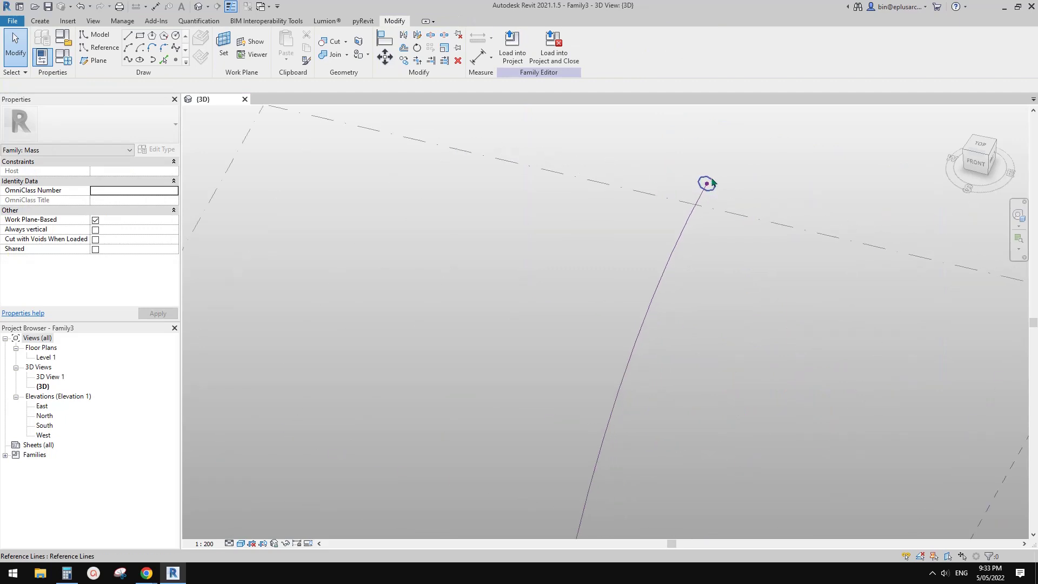
pyautogui.click(726, 245)
pyautogui.press('m')
pyautogui.press('v')
pyautogui.moveTo(792, 226); pyautogui.dragTo(777, 223)
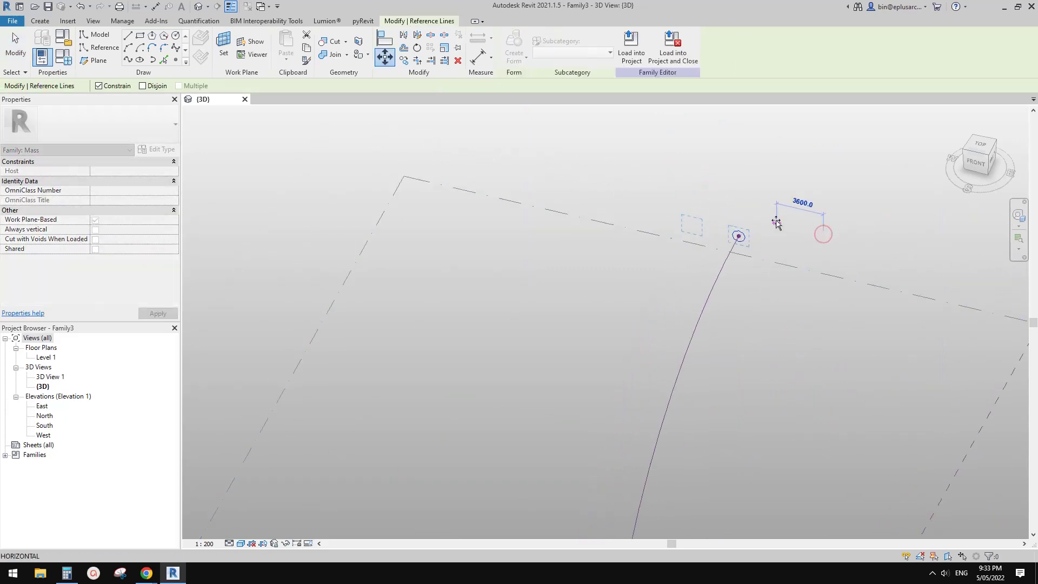
pyautogui.write('30000')
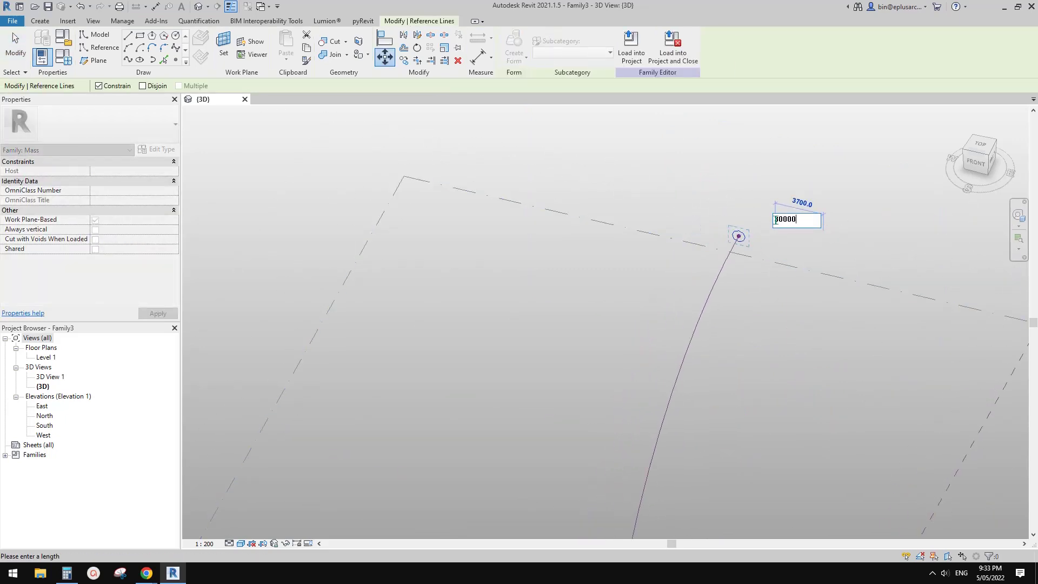
pyautogui.press('Return')
pyautogui.press('Escape')
pyautogui.press('Escape')
# Create a solid form from the two offset circles, using the arc reference line as the path
pyautogui.scroll(-6, 767, 229)
pyautogui.moveTo(832, 353); pyautogui.dragTo(737, 318, button='middle')
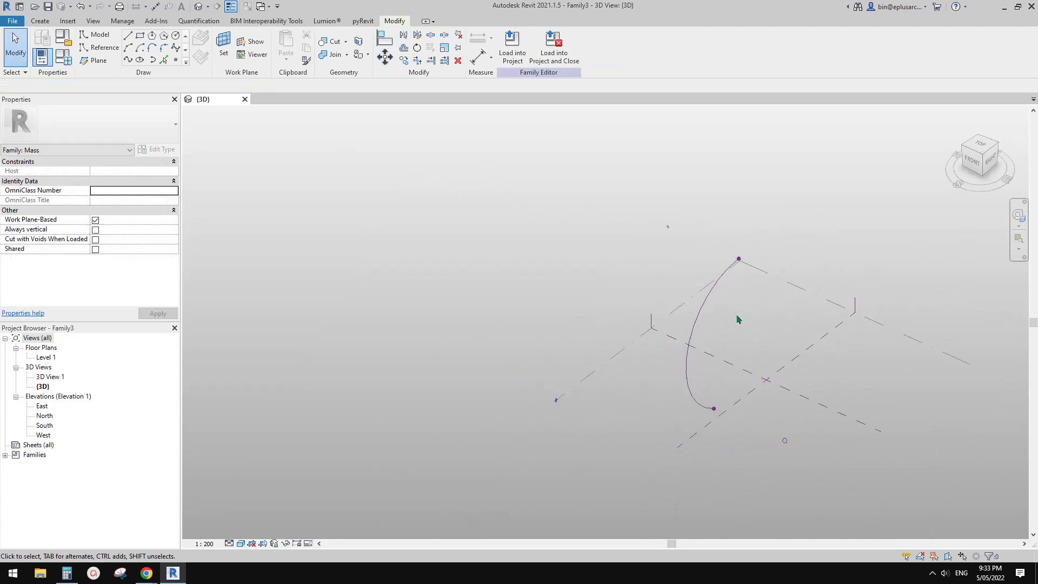
pyautogui.click(789, 444)
pyautogui.keyDown('ctrl'); pyautogui.moveTo(649, 202); pyautogui.dragTo(687, 242); pyautogui.keyUp('ctrl')
pyautogui.keyDown('ctrl'); pyautogui.click(705, 303); pyautogui.keyUp('ctrl')
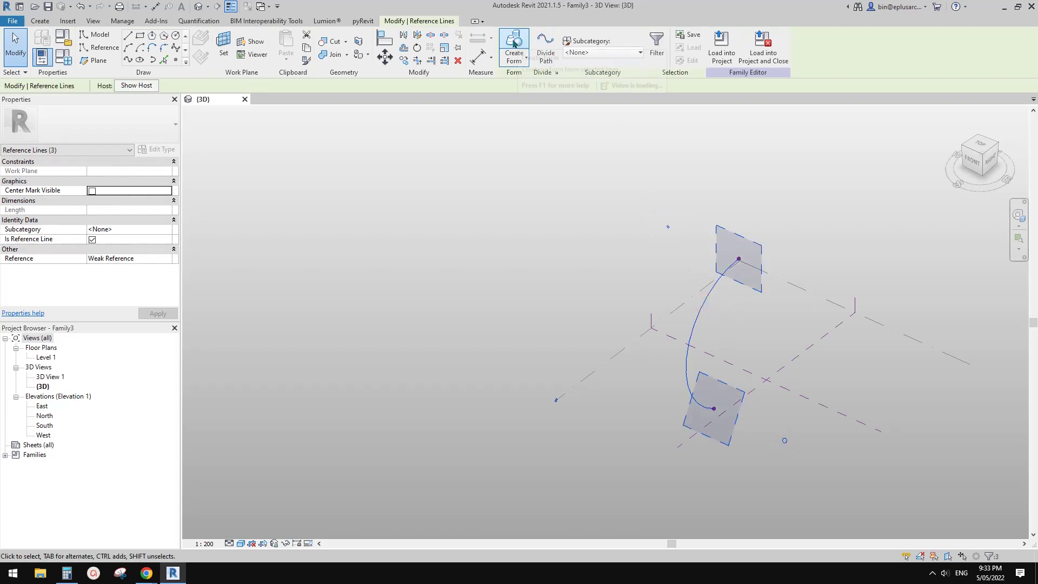
pyautogui.click(513, 43)
pyautogui.keyDown('shift'); pyautogui.moveTo(769, 294); pyautogui.dragTo(554, 275, button='middle'); pyautogui.keyUp('shift')
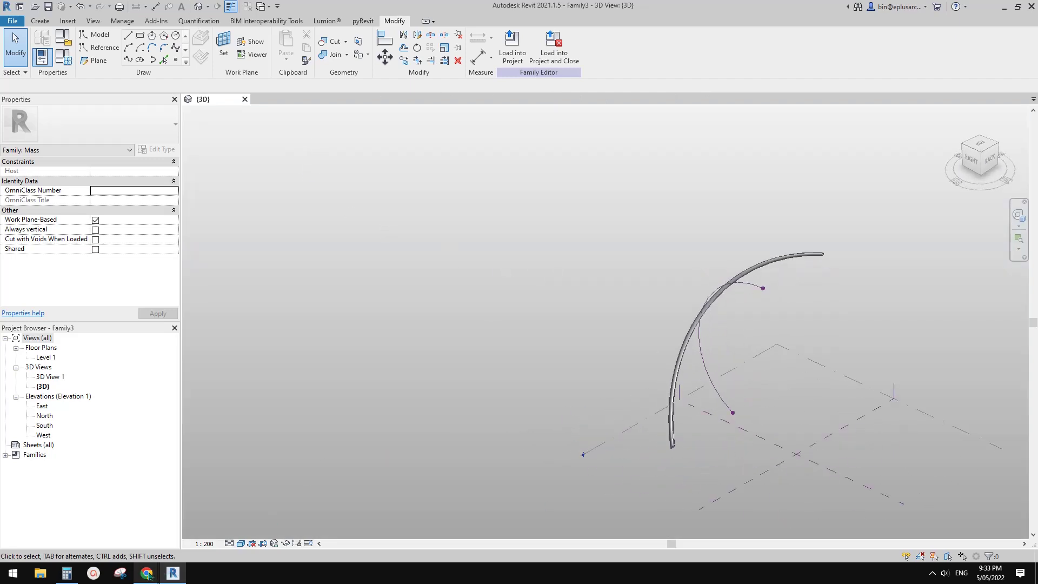
# Compare the curved tube with the bridge's loops in the Google Docs reference photo, switching between the document and Revit
pyautogui.click(206, 545)
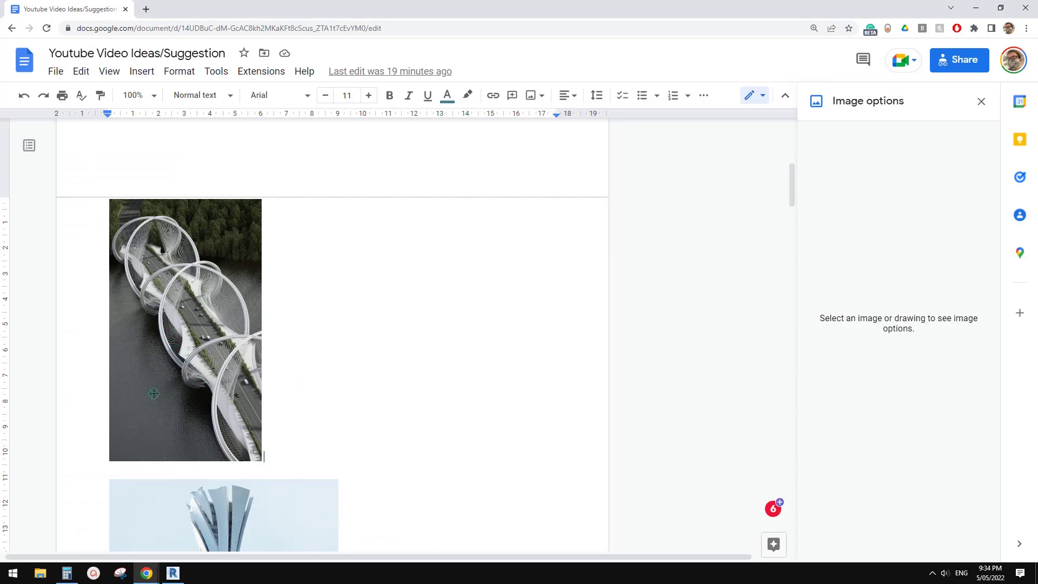
pyautogui.click(173, 573)
pyautogui.keyDown('shift'); pyautogui.moveTo(560, 384); pyautogui.dragTo(549, 428, button='middle'); pyautogui.keyUp('shift')
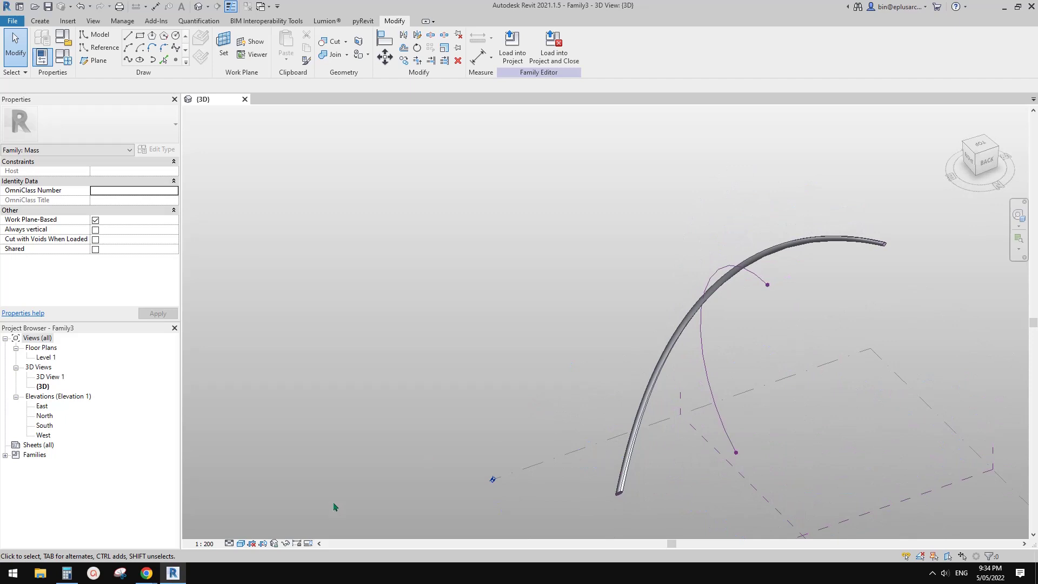
pyautogui.moveTo(151, 575)
pyautogui.click(200, 532)
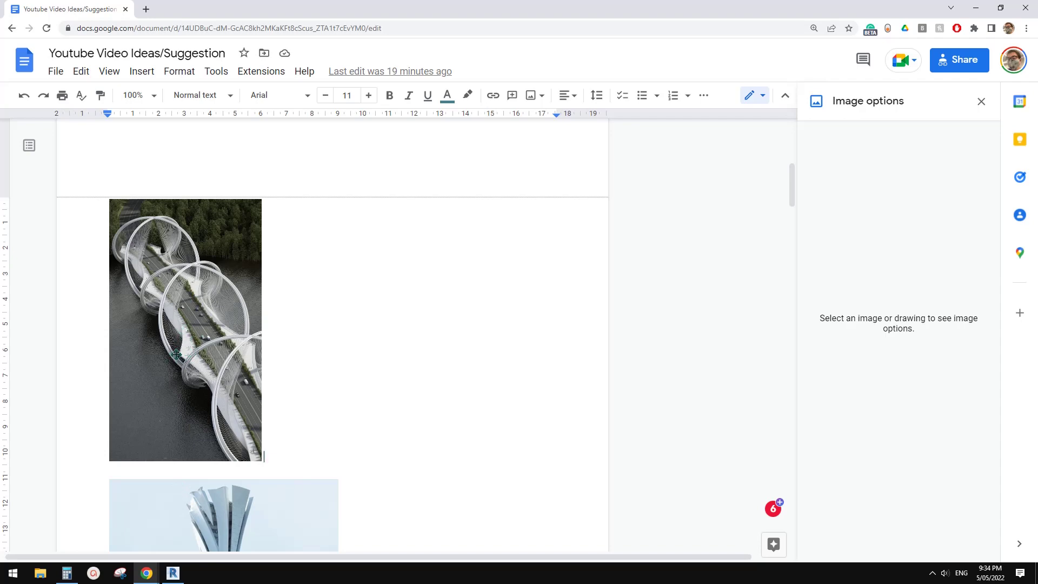
pyautogui.click(173, 574)
pyautogui.moveTo(693, 444); pyautogui.dragTo(656, 447, button='middle')
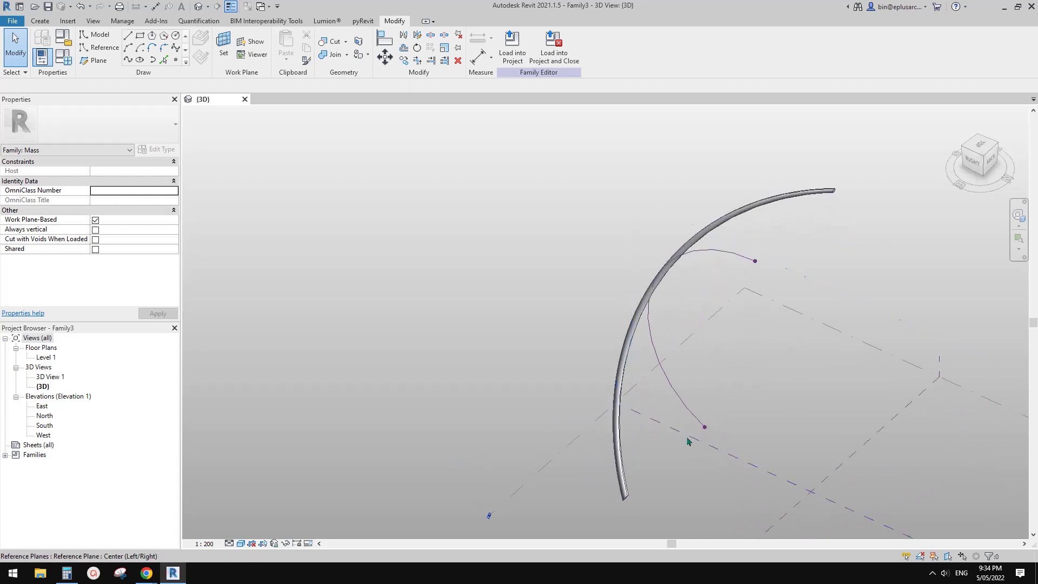
pyautogui.moveTo(790, 377)
pyautogui.keyDown('shift'); pyautogui.mouseDown(button='middle')
pyautogui.moveTo(842, 413)
pyautogui.moveTo(789, 431)
pyautogui.moveTo(790, 348)
pyautogui.moveTo(737, 410)
pyautogui.moveTo(908, 329)
pyautogui.moveTo(753, 319)
pyautogui.moveTo(686, 359)
pyautogui.moveTo(746, 357)
pyautogui.moveTo(788, 213)
pyautogui.moveTo(706, 348)
pyautogui.moveTo(769, 260)
pyautogui.moveTo(783, 313)
pyautogui.moveTo(760, 416)
pyautogui.moveTo(795, 406)
pyautogui.moveTo(735, 428)
pyautogui.mouseUp(button='middle'); pyautogui.keyUp('shift')
pyautogui.click(97, 48)
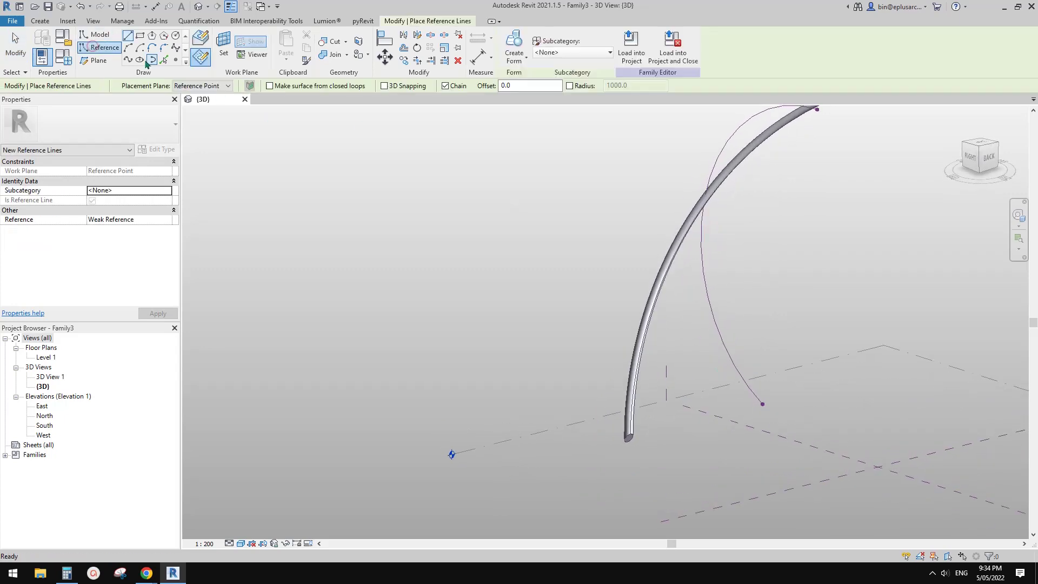
pyautogui.click(223, 48)
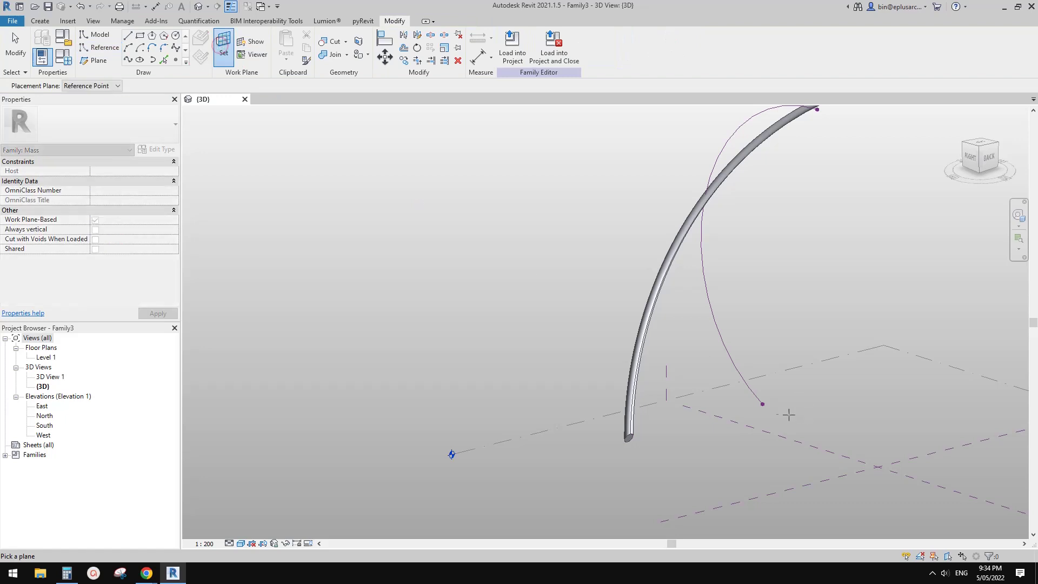
pyautogui.keyDown('shift'); pyautogui.moveTo(762, 404); pyautogui.dragTo(759, 408, button='middle'); pyautogui.keyUp('shift')
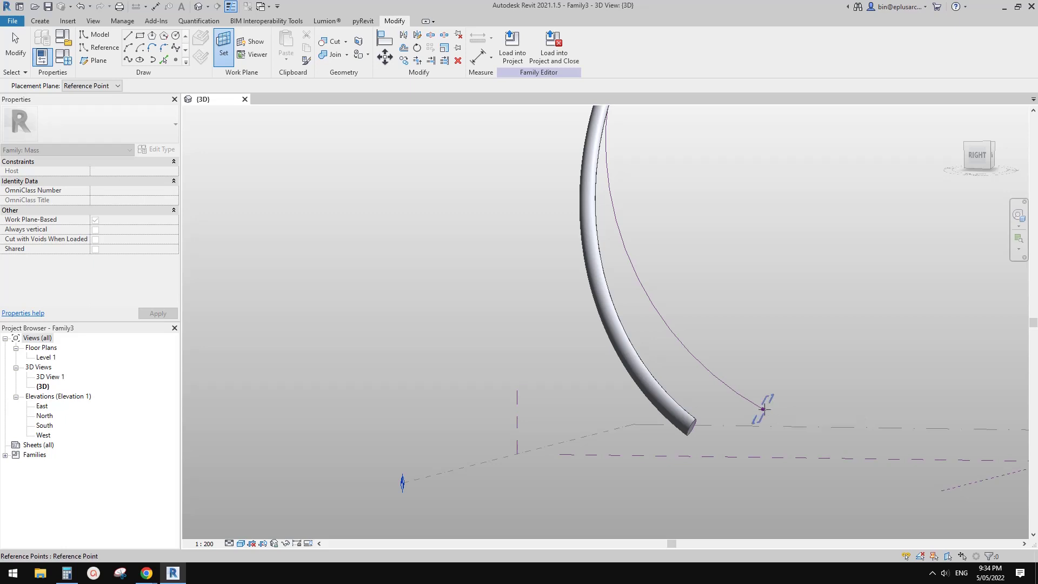
pyautogui.moveTo(762, 408)
pyautogui.keyDown('shift'); pyautogui.mouseDown(button='middle')
pyautogui.moveTo(676, 417)
pyautogui.moveTo(633, 403)
pyautogui.moveTo(822, 389)
pyautogui.moveTo(833, 394)
pyautogui.moveTo(837, 461)
pyautogui.moveTo(760, 458)
pyautogui.moveTo(788, 452)
pyautogui.moveTo(734, 436)
pyautogui.moveTo(779, 403)
pyautogui.moveTo(752, 394)
pyautogui.mouseUp(button='middle'); pyautogui.keyUp('shift')
pyautogui.press('Escape')
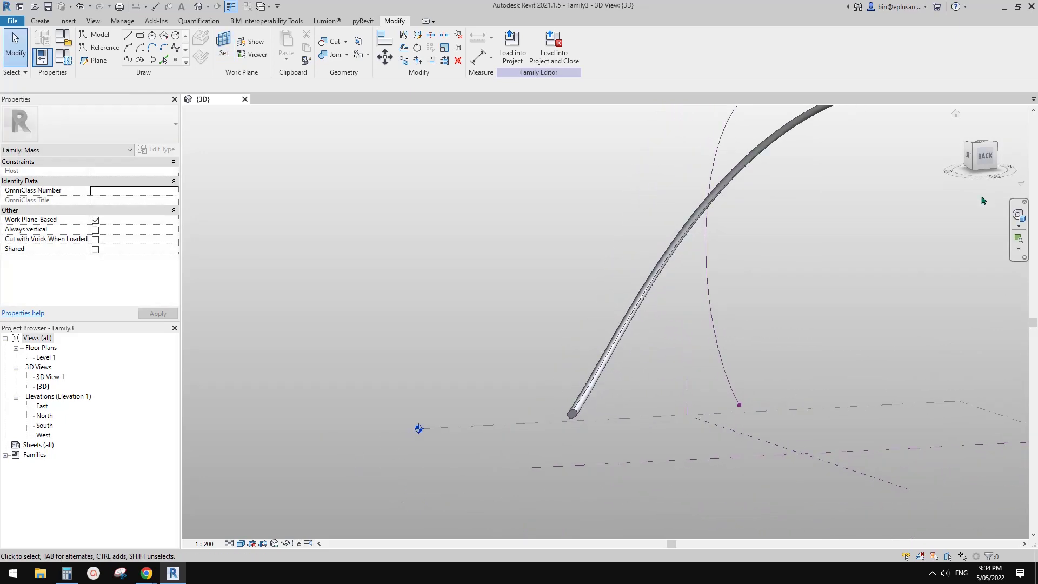
# In the back view, draw a horizontal reference plane from the arc's lower endpoint to just past the tube's lower end, and select it
pyautogui.click(985, 158)
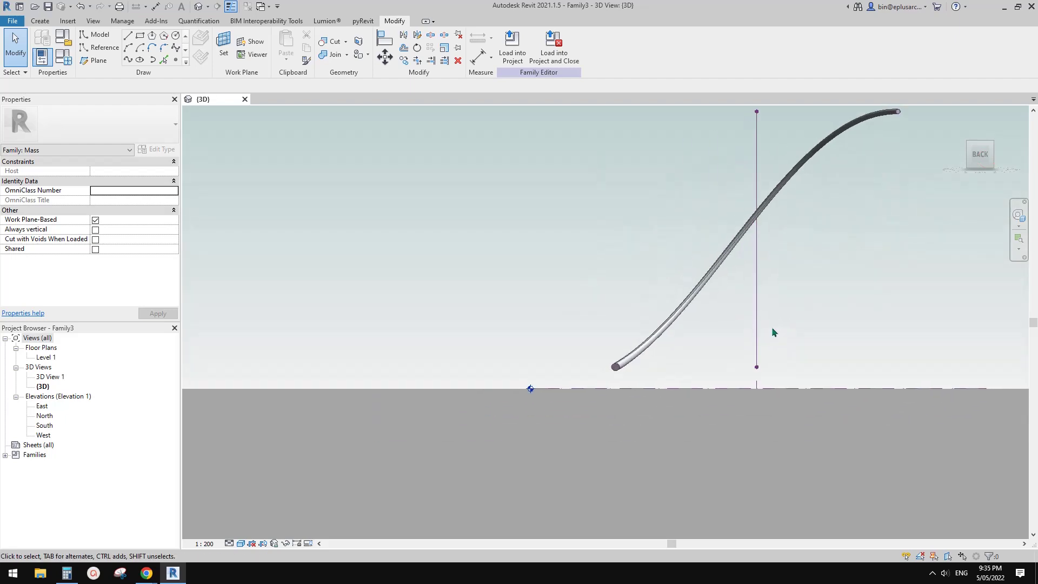
pyautogui.press('r')
pyautogui.press('p')
pyautogui.scroll(2, 746, 367)
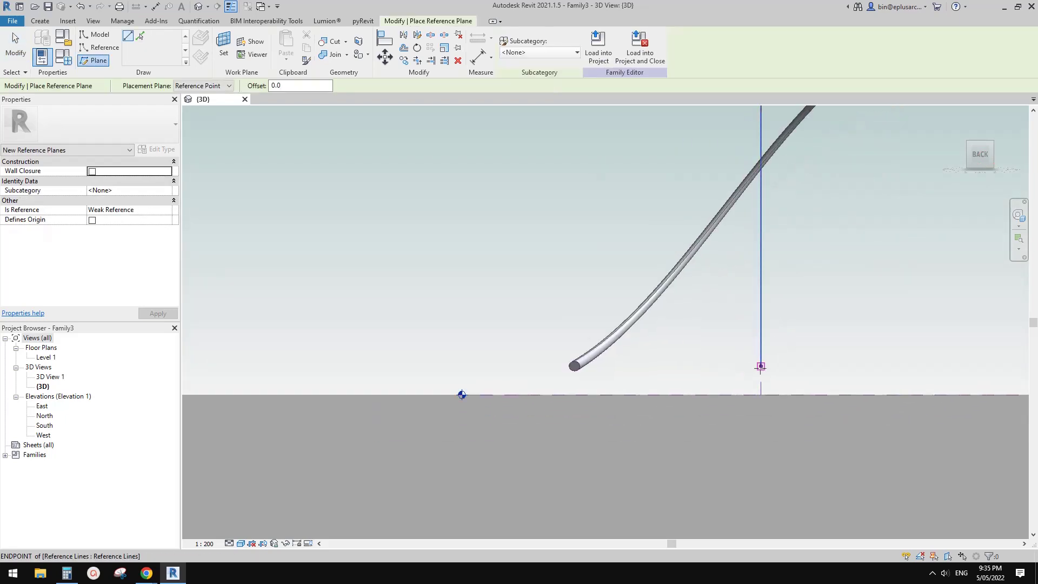
pyautogui.click(761, 366)
pyautogui.click(515, 366)
pyautogui.press('Escape')
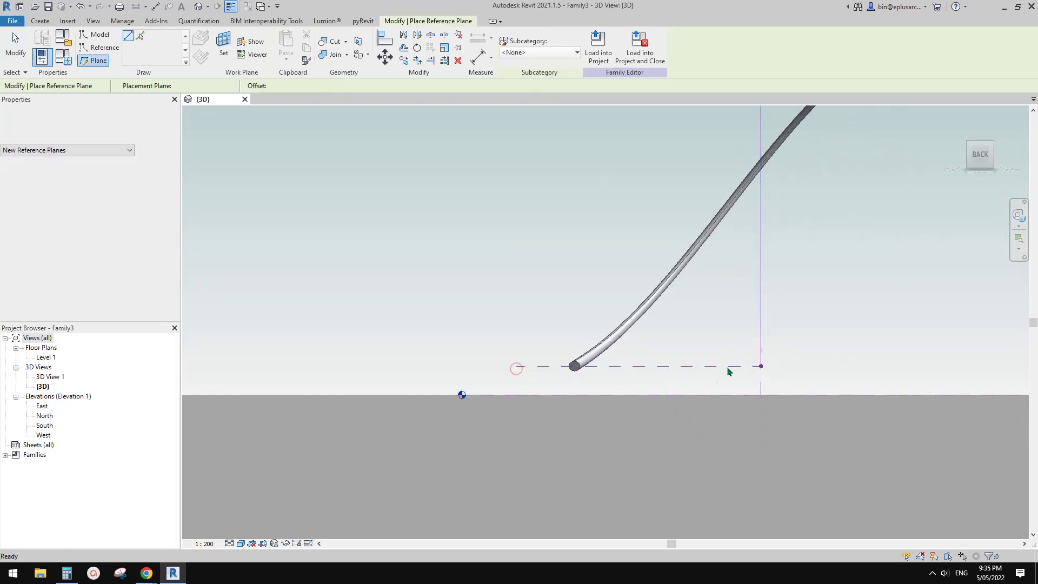
pyautogui.moveTo(782, 371); pyautogui.dragTo(778, 371, button='middle')
pyautogui.press('Escape')
pyautogui.click(667, 366)
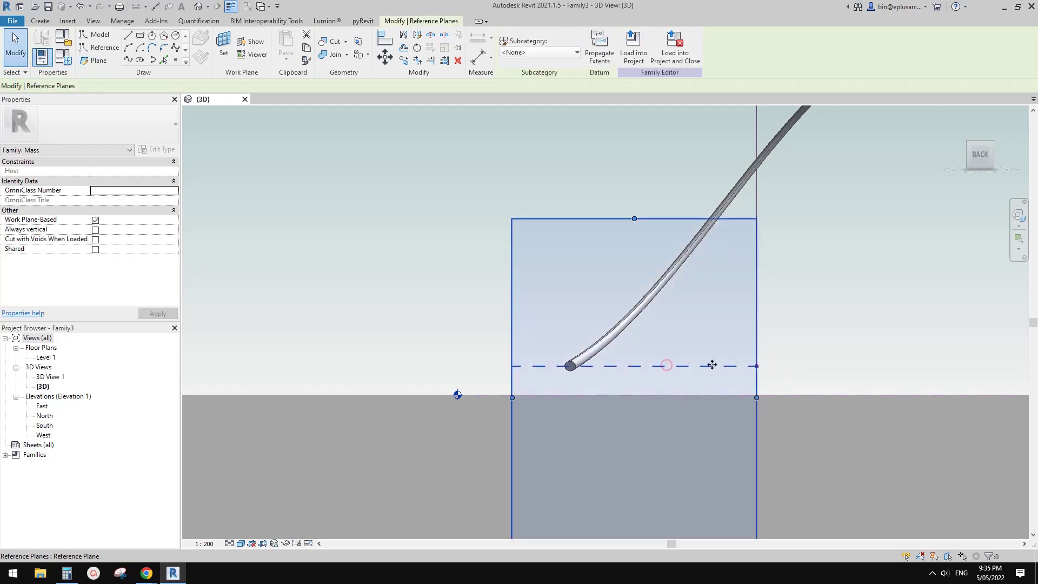
# Delete the horizontal reference plane drawn in the back view from the arc's lower endpoint
pyautogui.press('Escape')
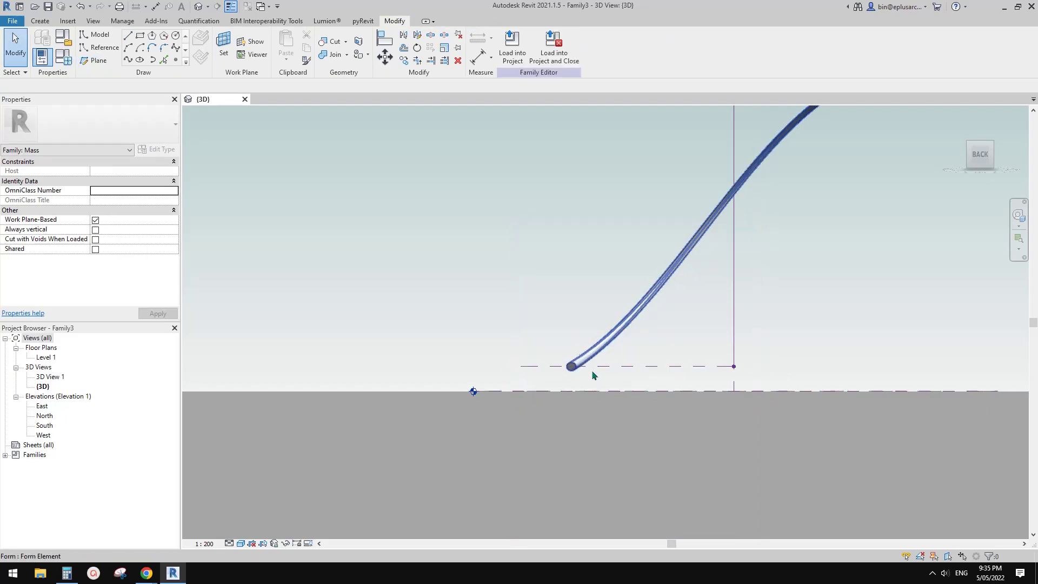
pyautogui.keyDown('shift'); pyautogui.moveTo(595, 370); pyautogui.dragTo(662, 431, button='middle'); pyautogui.keyUp('shift')
pyautogui.scroll(2, 608, 356)
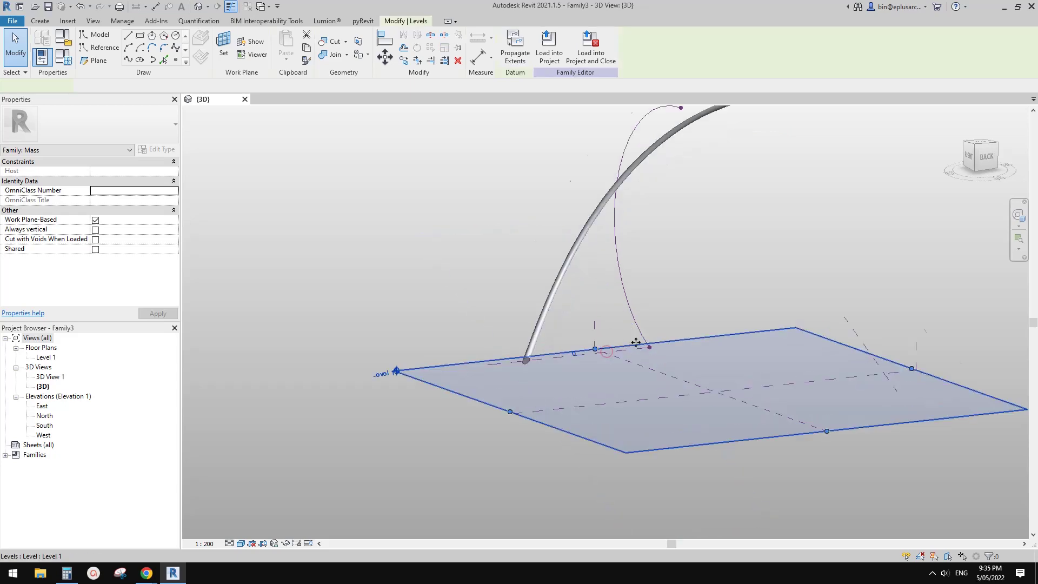
pyautogui.click(635, 352)
pyautogui.click(635, 355)
pyautogui.keyDown('shift'); pyautogui.moveTo(636, 355); pyautogui.dragTo(707, 383, button='middle'); pyautogui.keyUp('shift')
pyautogui.click(728, 383)
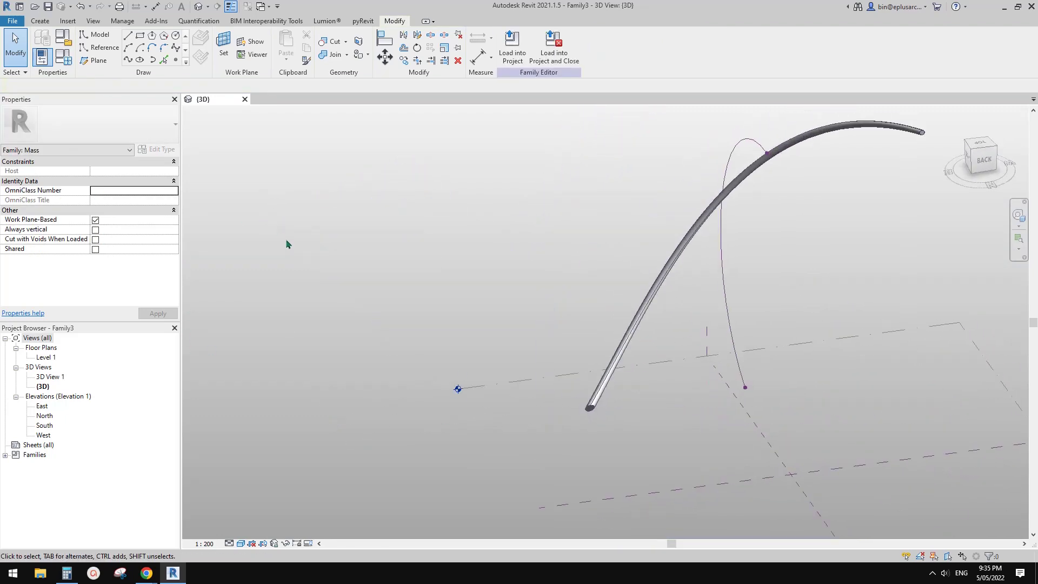
pyautogui.click(232, 58)
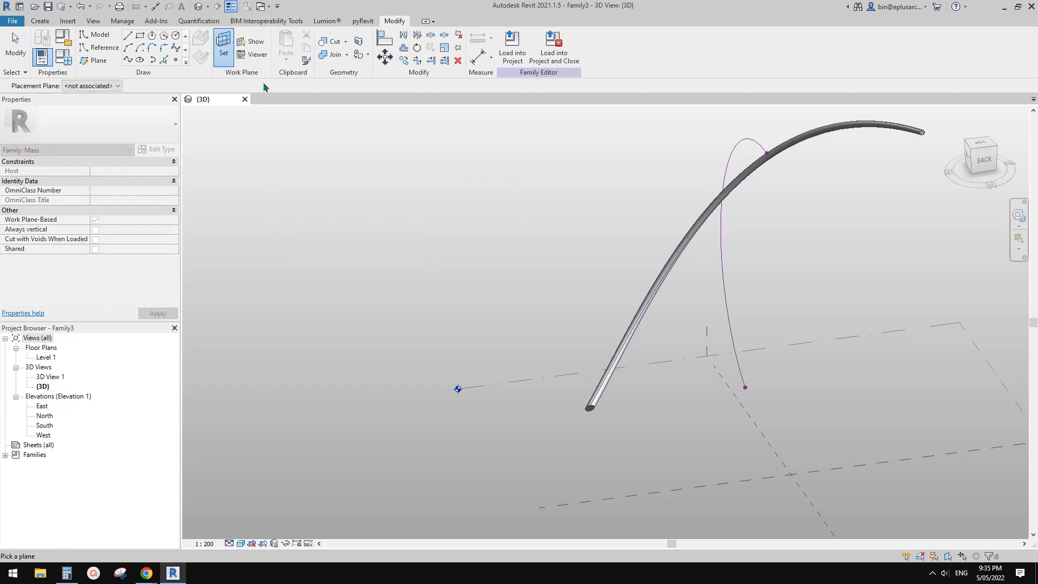
pyautogui.click(93, 86)
pyautogui.click(95, 105)
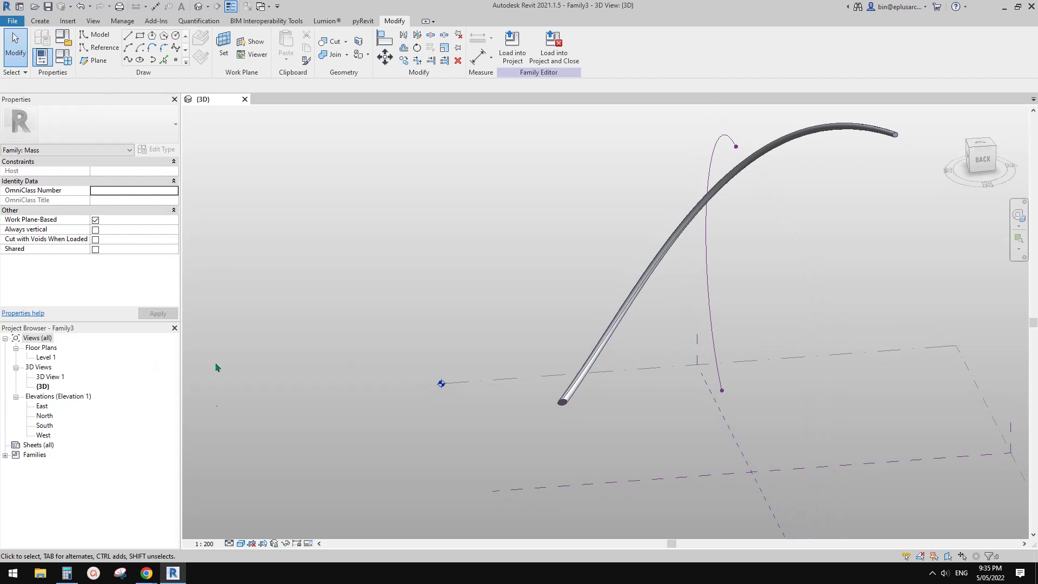
# Open the South elevation with the arc's lower endpoint and the tube's lower end in sight
pyautogui.doubleClick(44, 425)
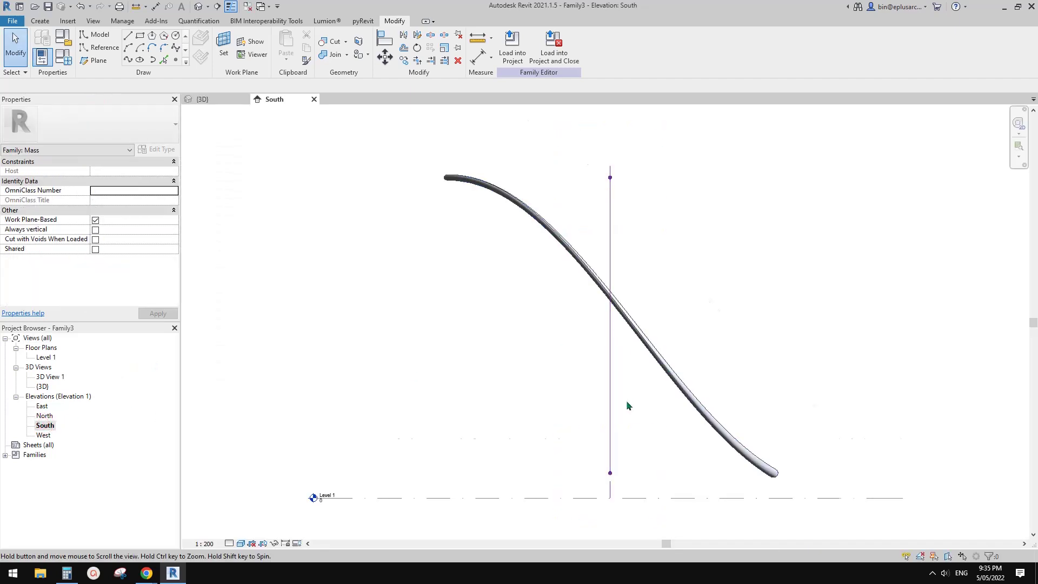
pyautogui.moveTo(529, 270); pyautogui.dragTo(612, 186, button='middle')
pyautogui.click(97, 48)
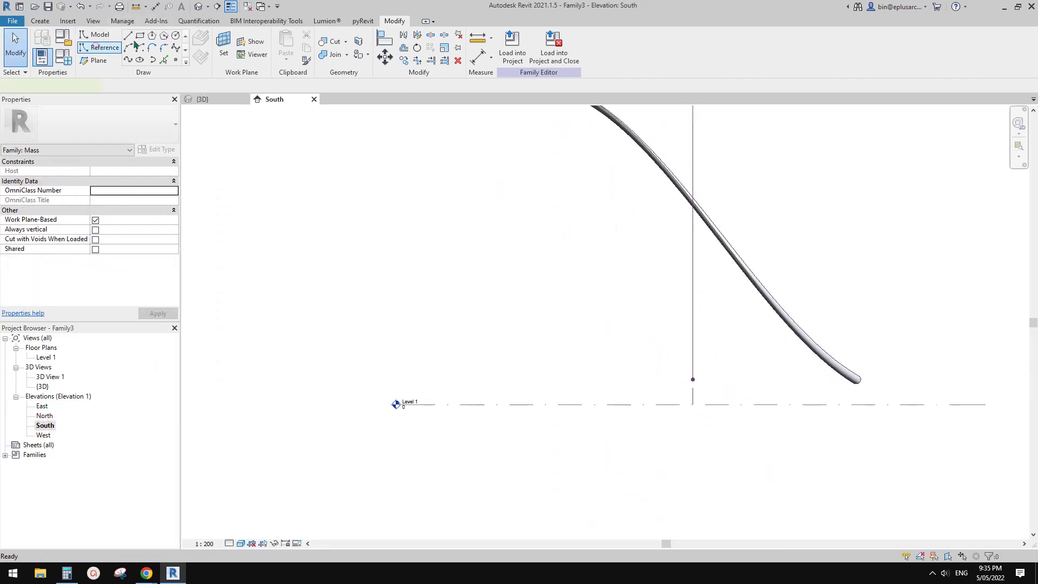
pyautogui.press('Escape')
pyautogui.click(43, 22)
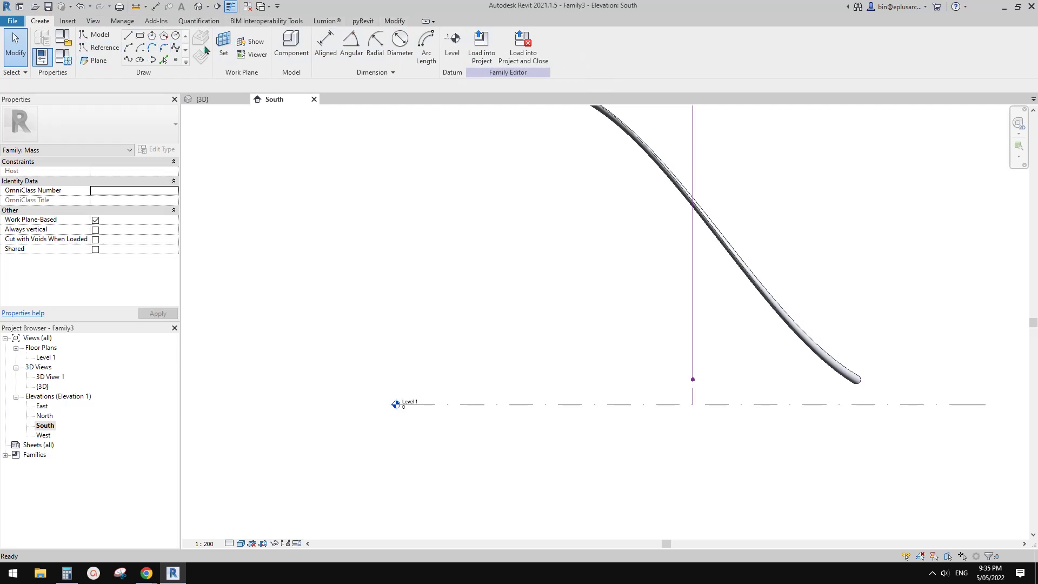
pyautogui.click(68, 22)
pyautogui.click(92, 22)
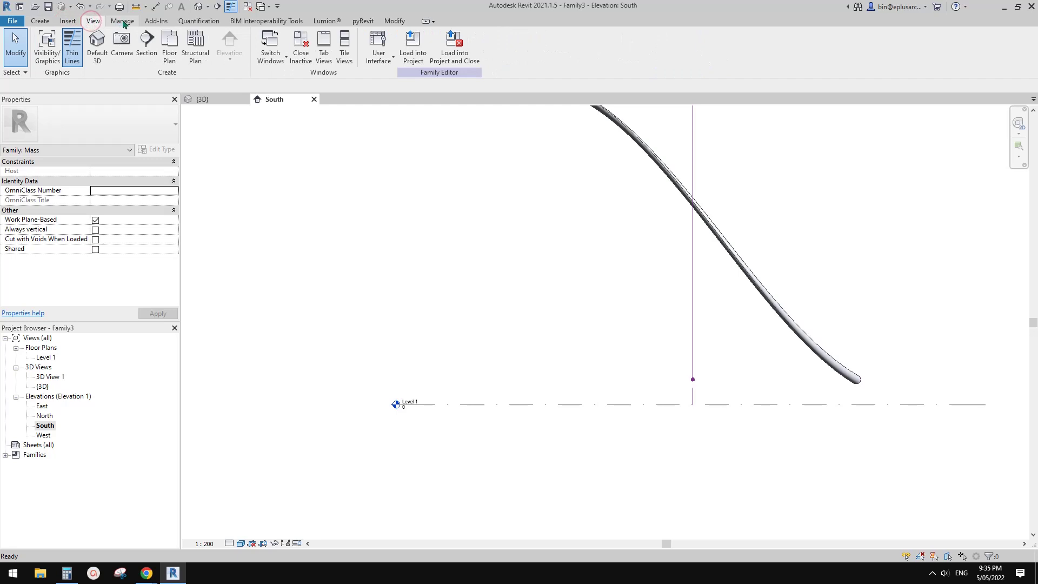
pyautogui.click(123, 22)
pyautogui.click(156, 22)
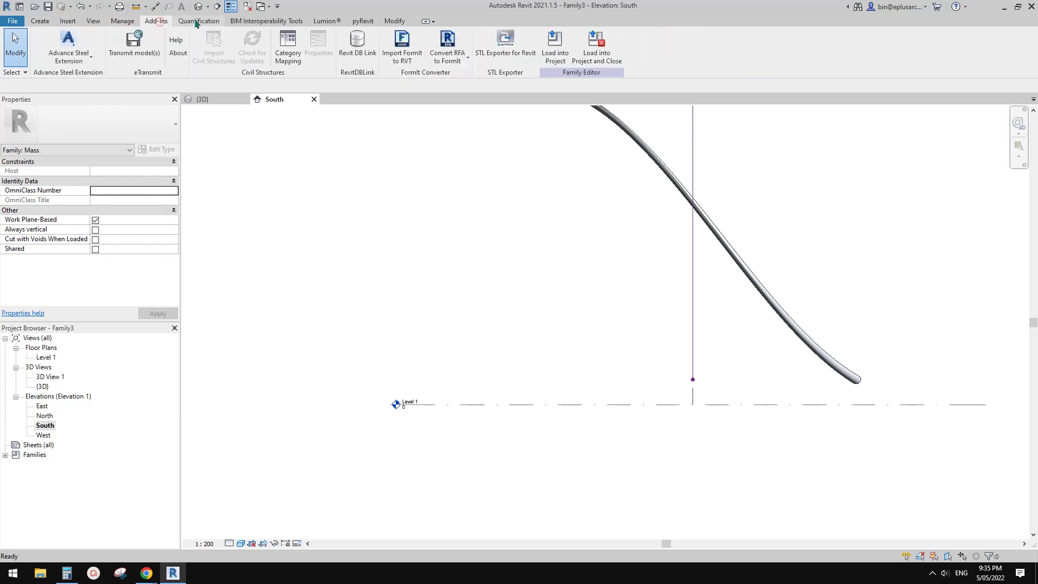
pyautogui.click(198, 22)
pyautogui.click(40, 22)
# Draw a horizontal reference plane from the arc's lower endpoint to beyond the tube's lower end
pyautogui.moveTo(569, 251); pyautogui.dragTo(536, 252, button='middle')
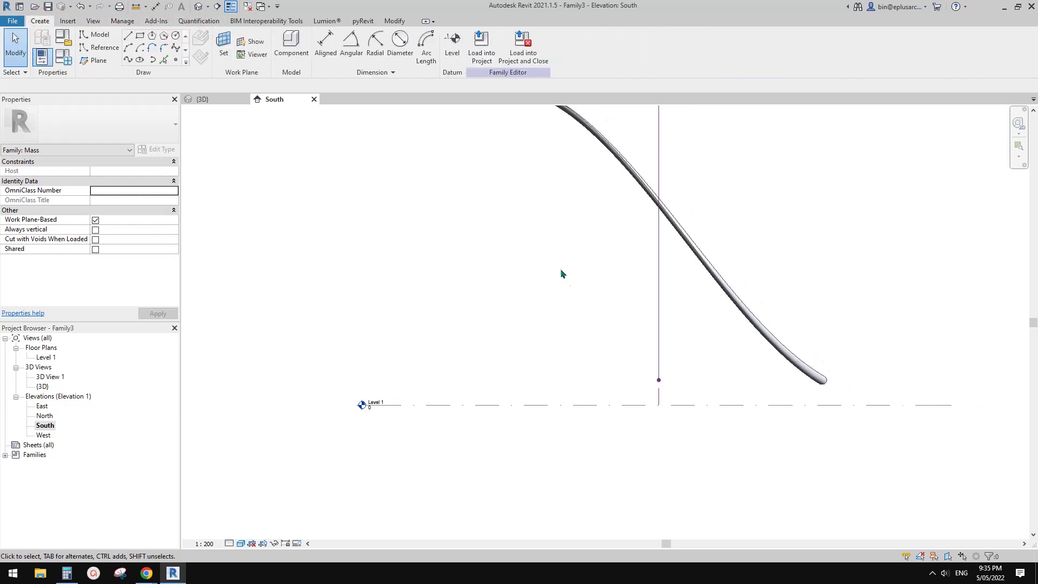
pyautogui.press('p')
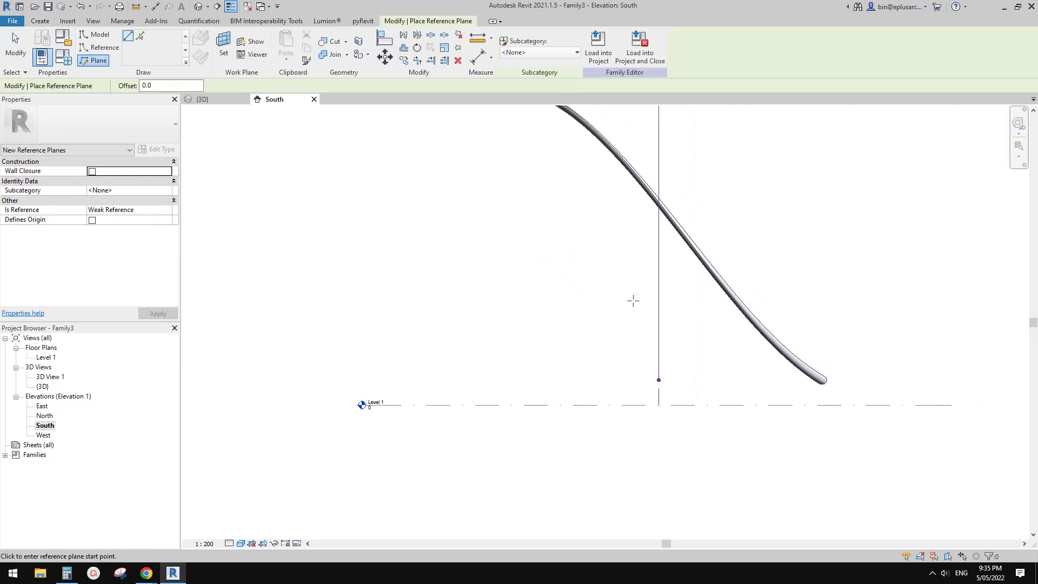
pyautogui.click(662, 380)
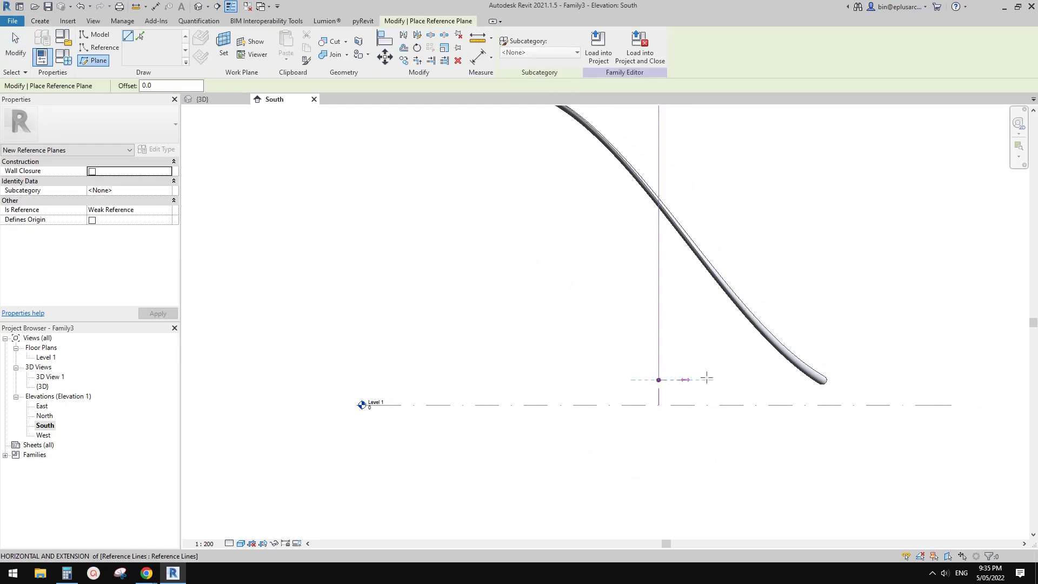
pyautogui.click(935, 379)
pyautogui.press('Escape')
pyautogui.press('Escape')
# Extend the horizontal reference plane from the arc's lower endpoint to nearly above the Level 1 marker, and deselect it
pyautogui.click(913, 385)
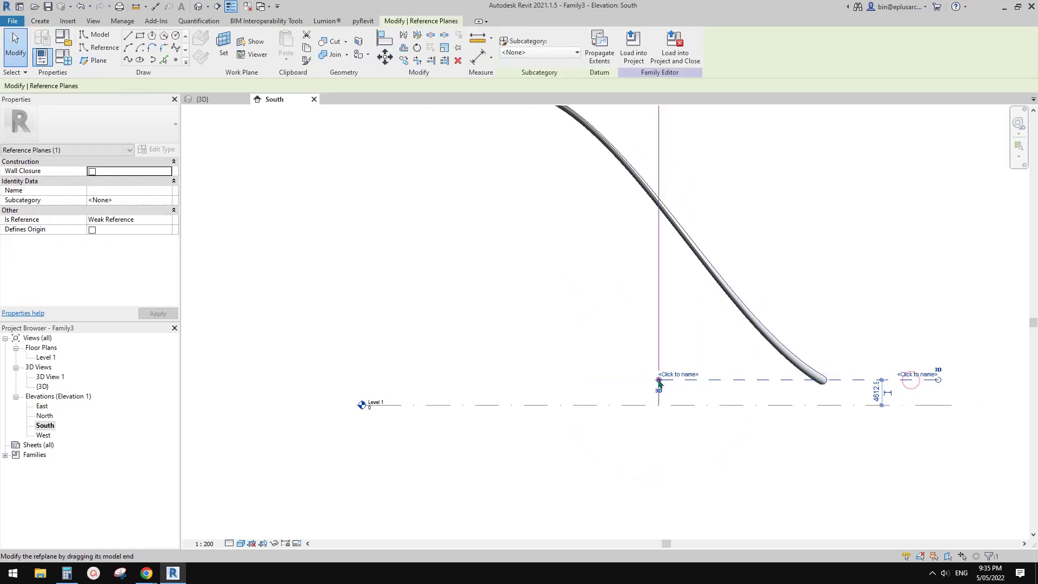
pyautogui.moveTo(659, 380); pyautogui.dragTo(377, 376)
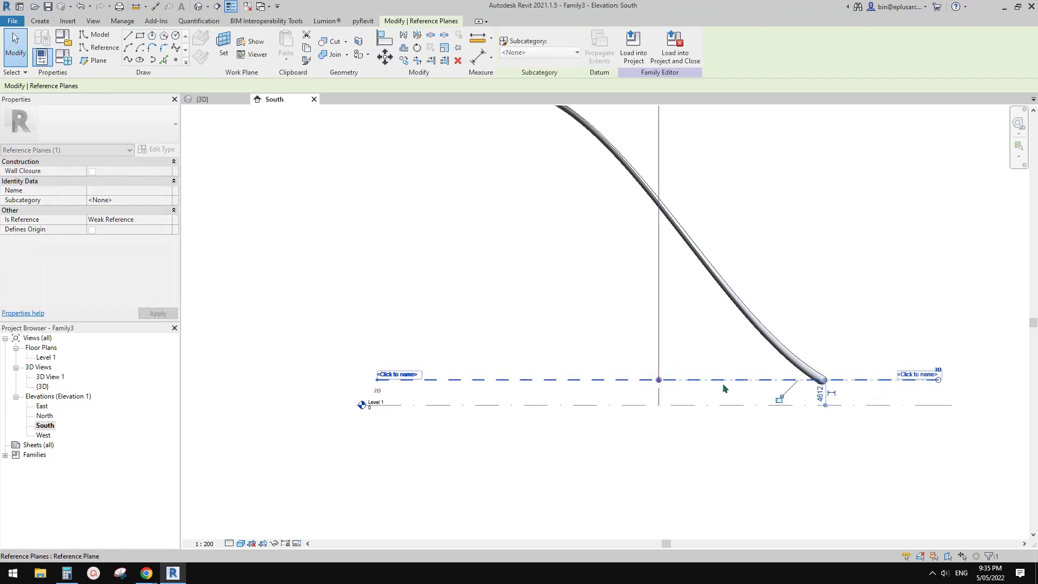
pyautogui.click(621, 327)
# Return to the 3D view and stretch the horizontal reference plane across the arc to the side away from the tube's lower end
pyautogui.click(198, 7)
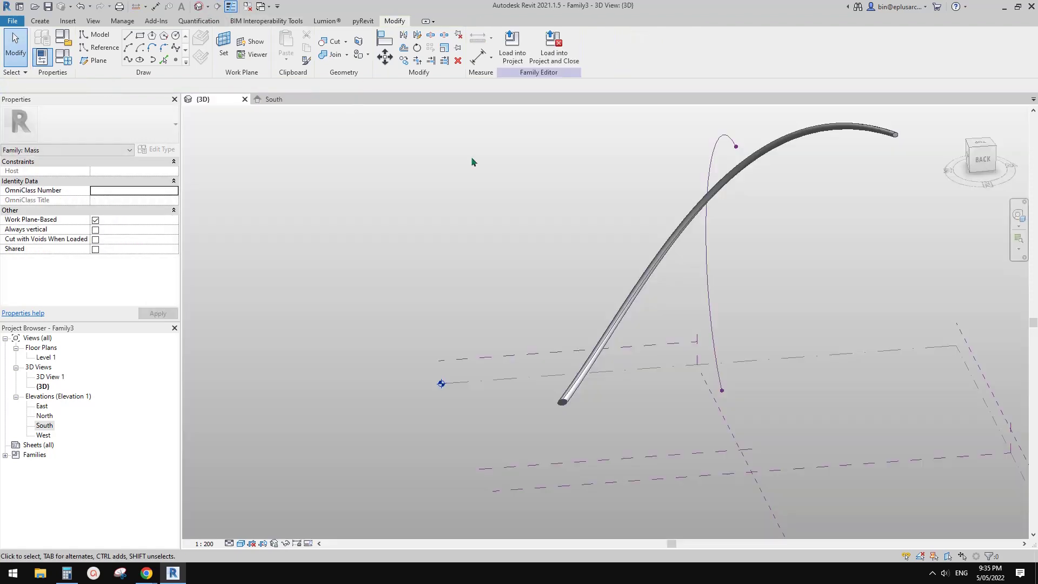
pyautogui.keyDown('shift'); pyautogui.moveTo(611, 281); pyautogui.dragTo(667, 293, button='middle'); pyautogui.keyUp('shift')
pyautogui.click(541, 379)
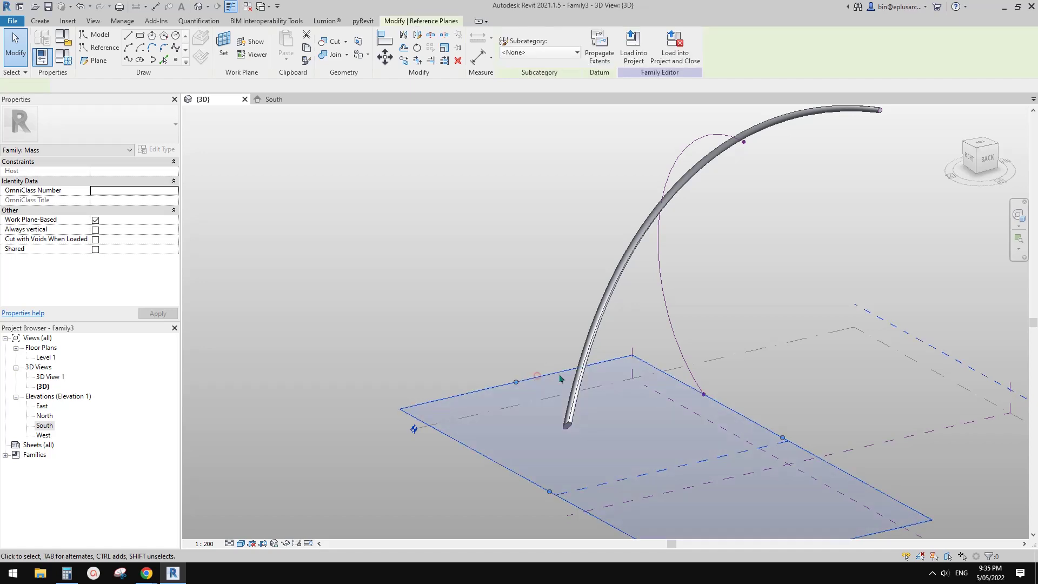
pyautogui.keyDown('shift'); pyautogui.moveTo(540, 380); pyautogui.dragTo(707, 375, button='middle'); pyautogui.keyUp('shift')
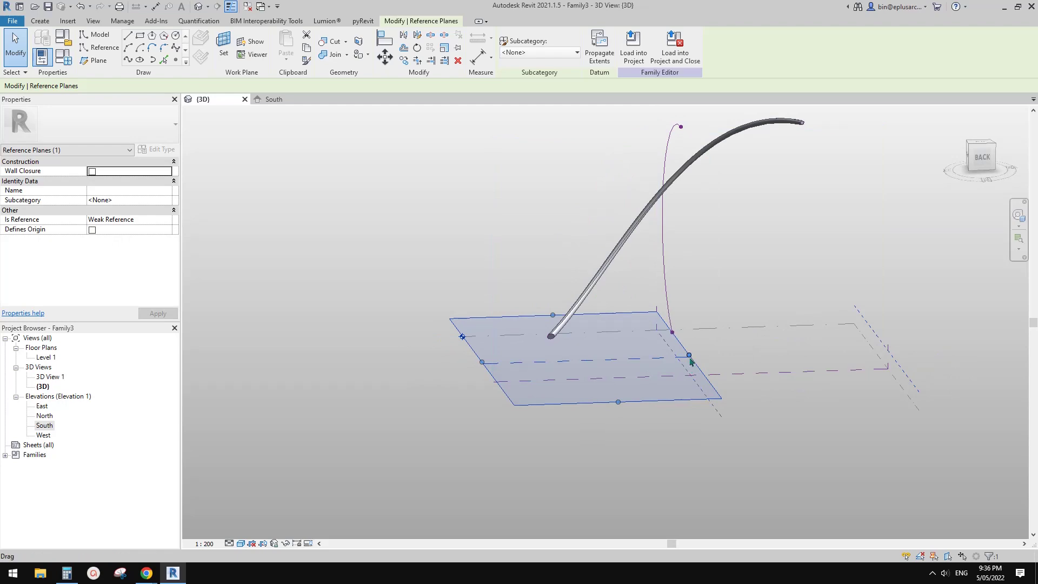
pyautogui.keyDown('shift'); pyautogui.moveTo(649, 377); pyautogui.dragTo(603, 365, button='middle'); pyautogui.keyUp('shift')
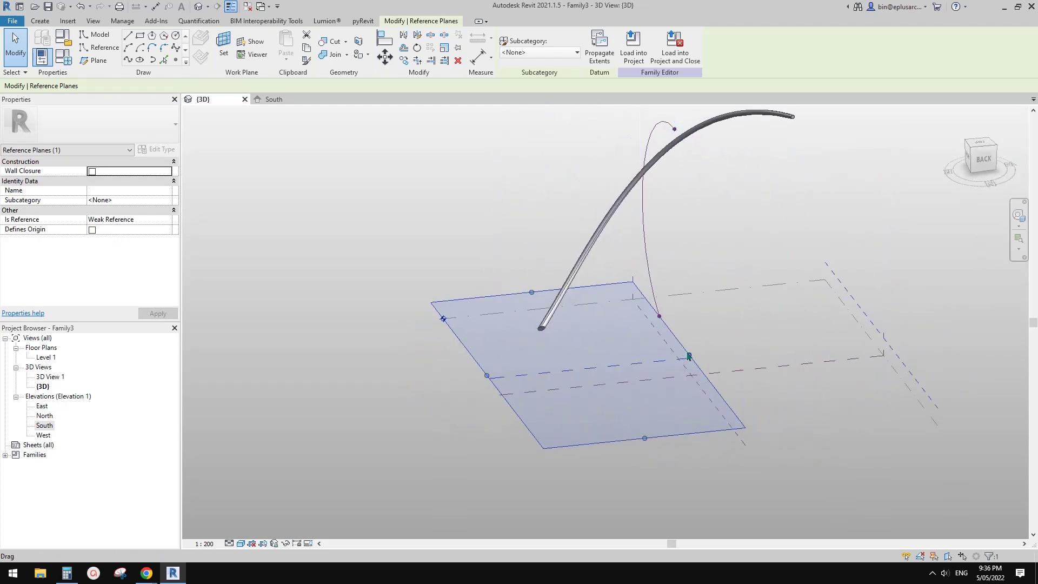
pyautogui.moveTo(688, 356); pyautogui.dragTo(847, 343)
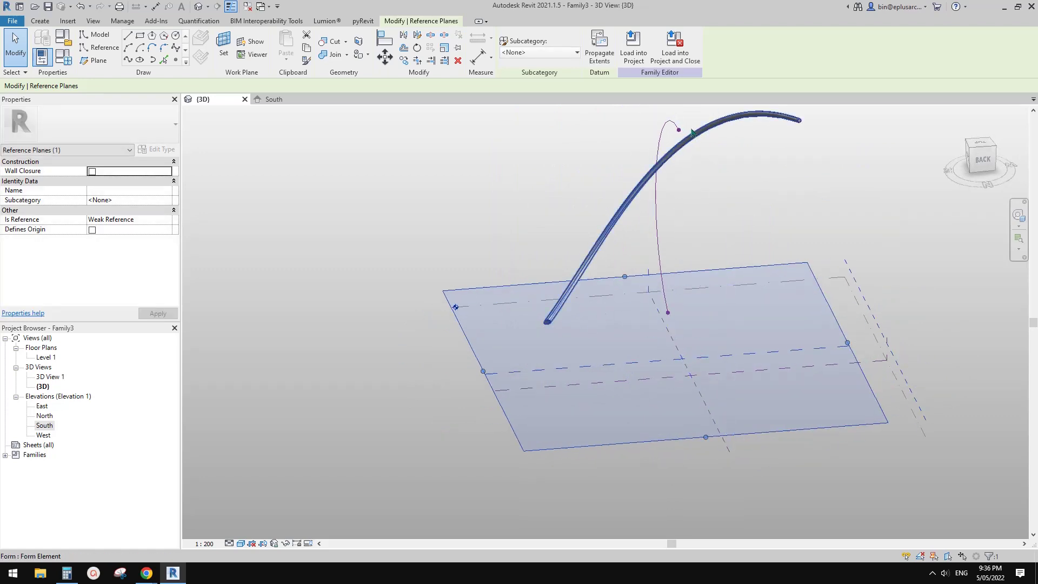
# Start a reference line and set the extended horizontal reference plane as its work plane
pyautogui.scroll(2, 647, 239)
pyautogui.keyDown('shift'); pyautogui.moveTo(646, 239); pyautogui.dragTo(576, 286, button='middle'); pyautogui.keyUp('shift')
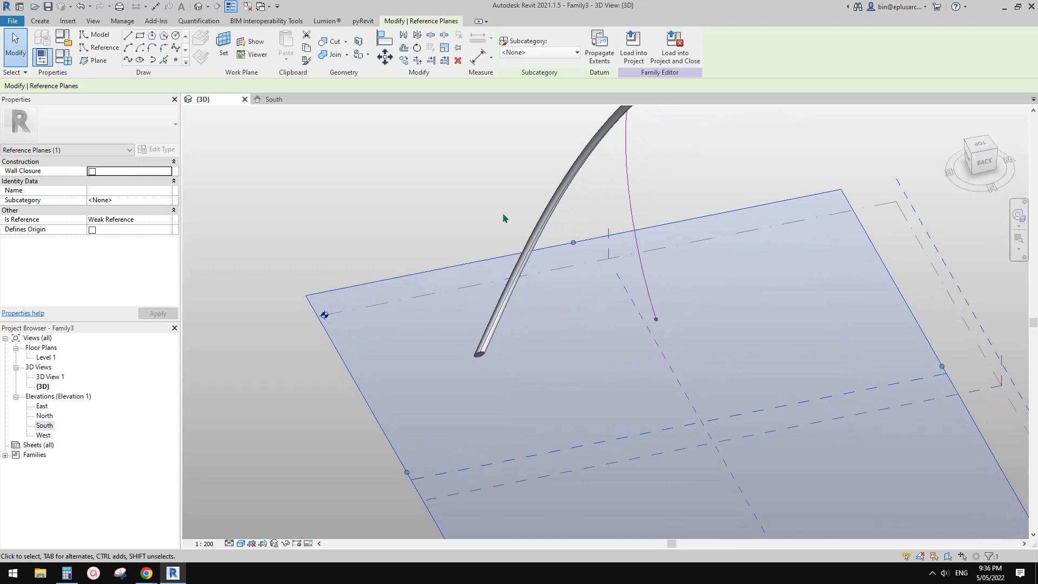
pyautogui.click(94, 50)
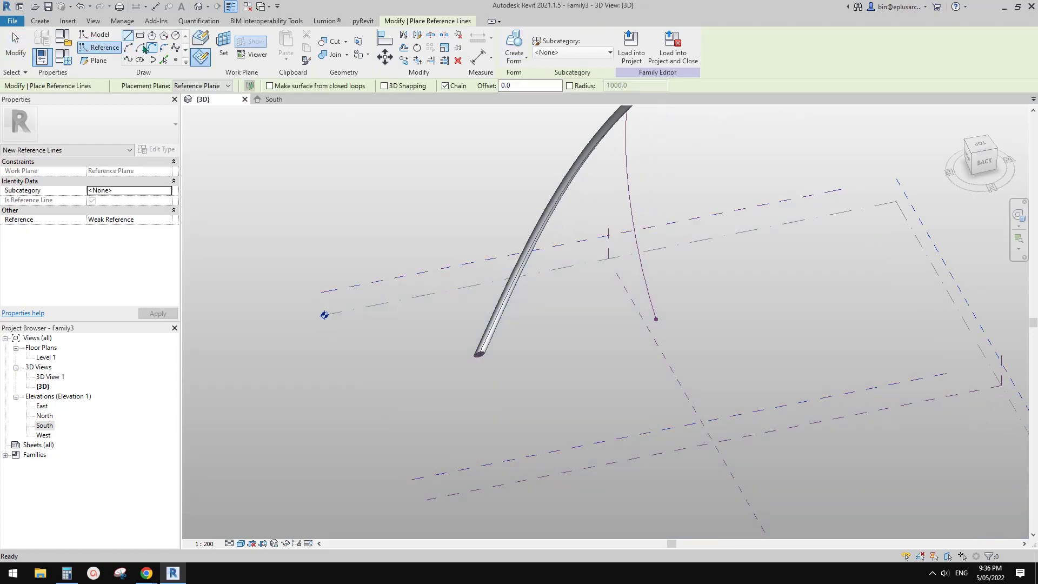
pyautogui.click(223, 46)
pyautogui.scroll(-1, 654, 276)
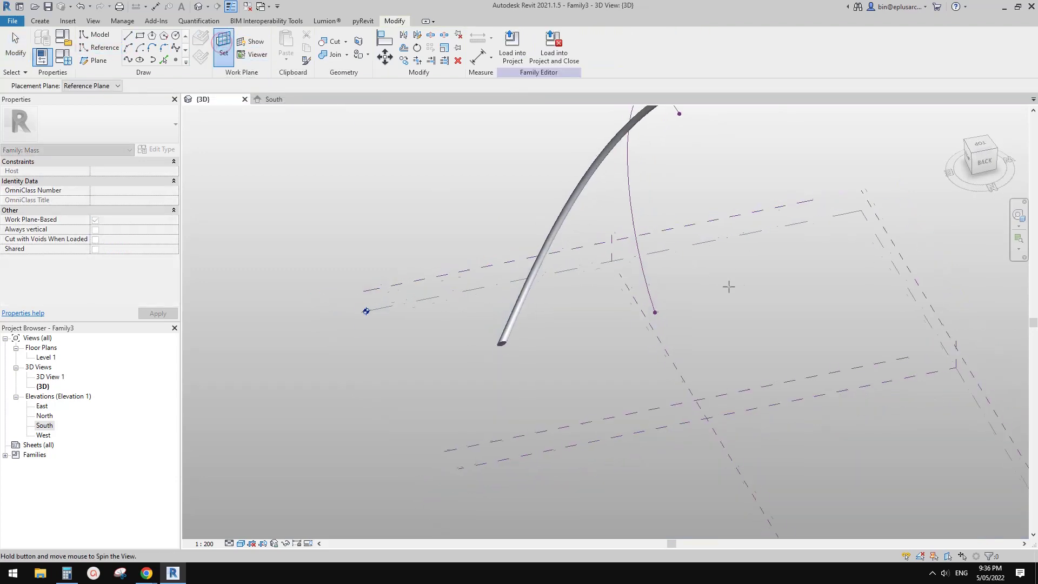
pyautogui.keyDown('shift'); pyautogui.moveTo(728, 286); pyautogui.dragTo(751, 236, button='middle'); pyautogui.keyUp('shift')
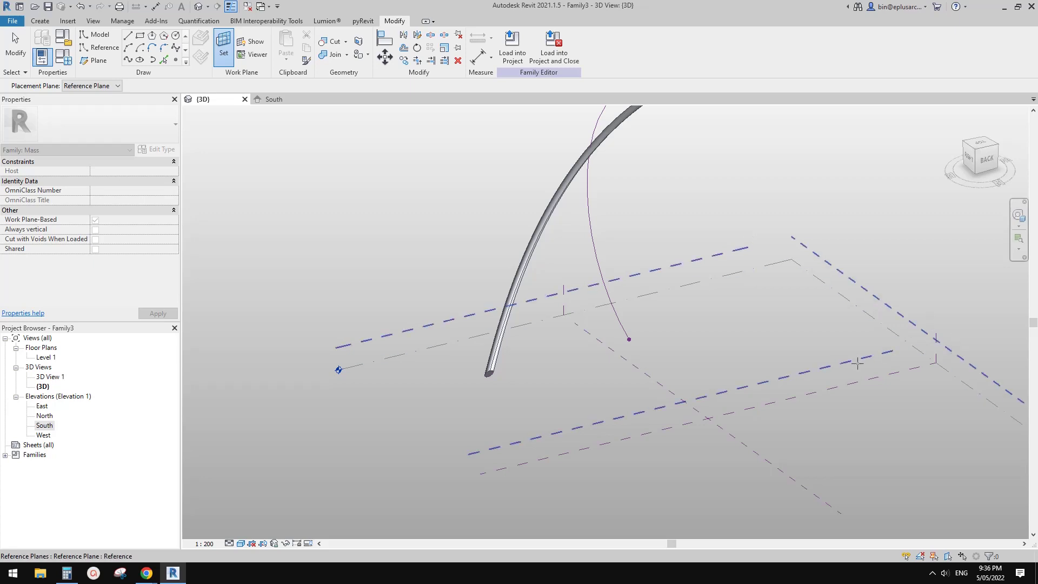
pyautogui.click(843, 362)
# Draw a spline reference line with three control points, from beside the tube's lower end across the arc to its opposite side
pyautogui.moveTo(551, 343)
pyautogui.keyDown('shift'); pyautogui.mouseDown(button='middle')
pyautogui.moveTo(603, 278)
pyautogui.moveTo(613, 314)
pyautogui.moveTo(534, 265)
pyautogui.mouseUp(button='middle'); pyautogui.keyUp('shift')
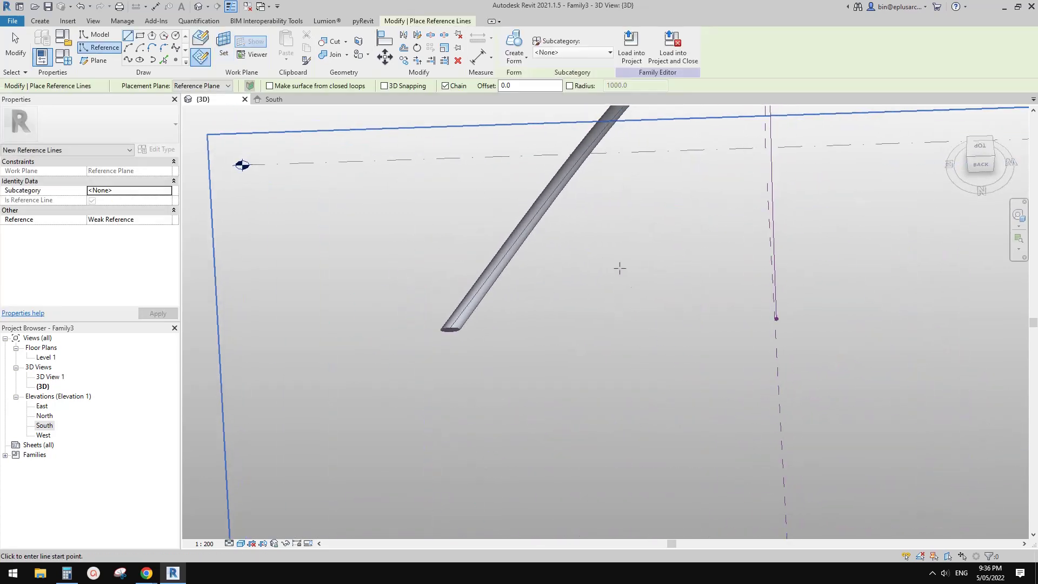
pyautogui.scroll(-3, 722, 301)
pyautogui.moveTo(722, 300); pyautogui.dragTo(669, 327, button='middle')
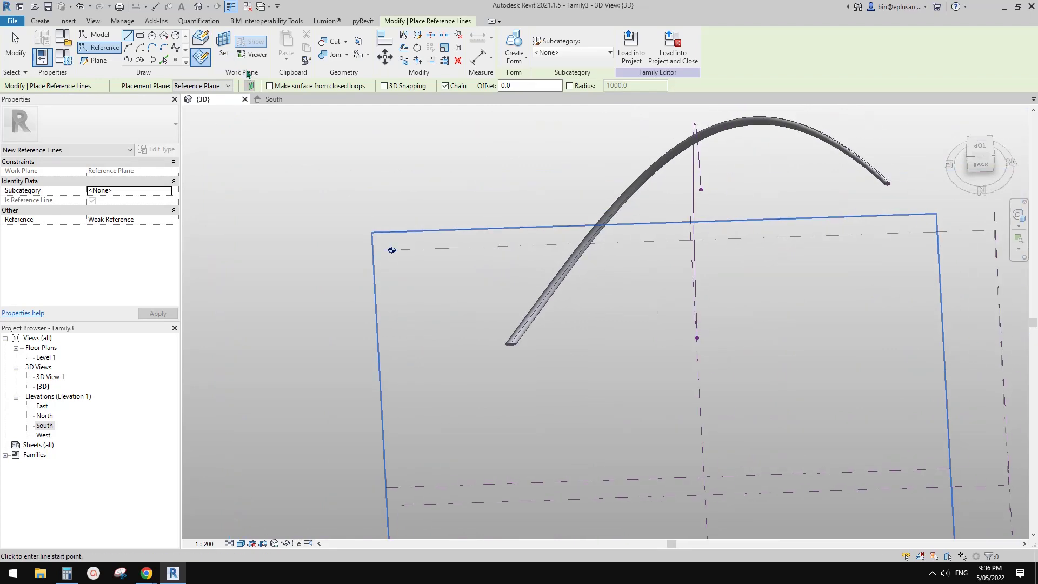
pyautogui.moveTo(638, 213); pyautogui.dragTo(606, 231, button='middle')
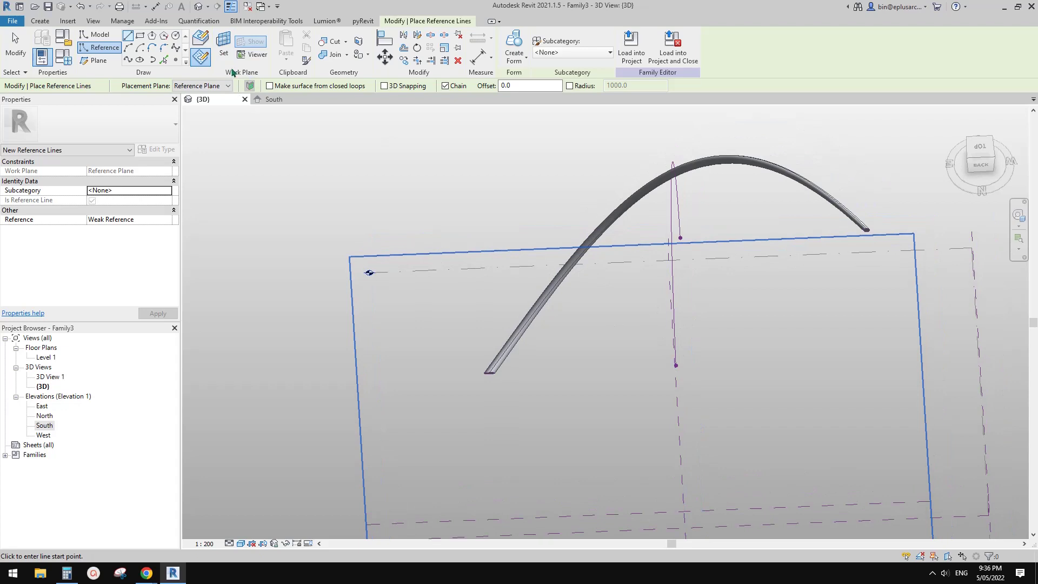
pyautogui.click(176, 50)
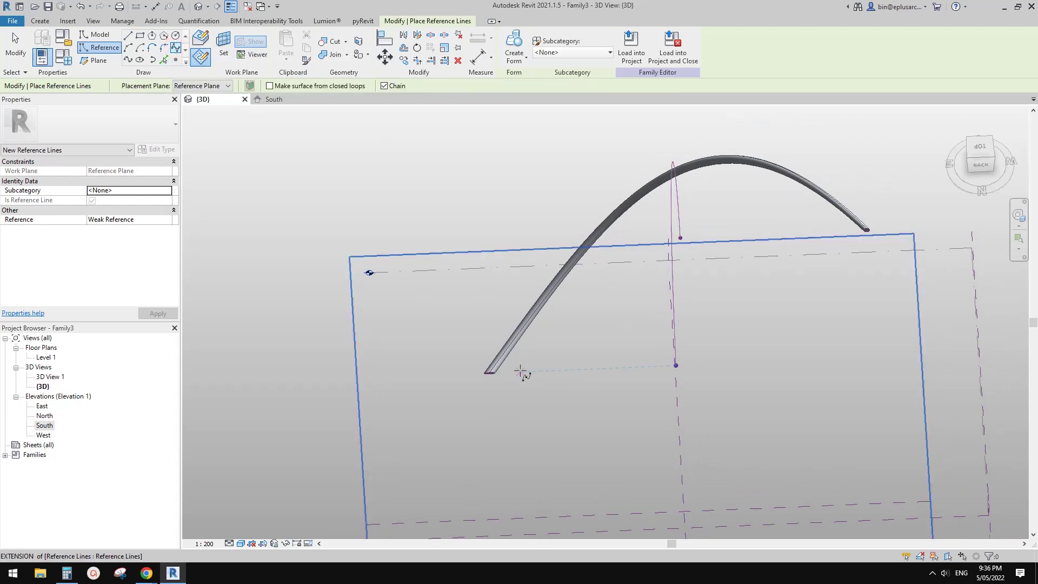
pyautogui.click(489, 373)
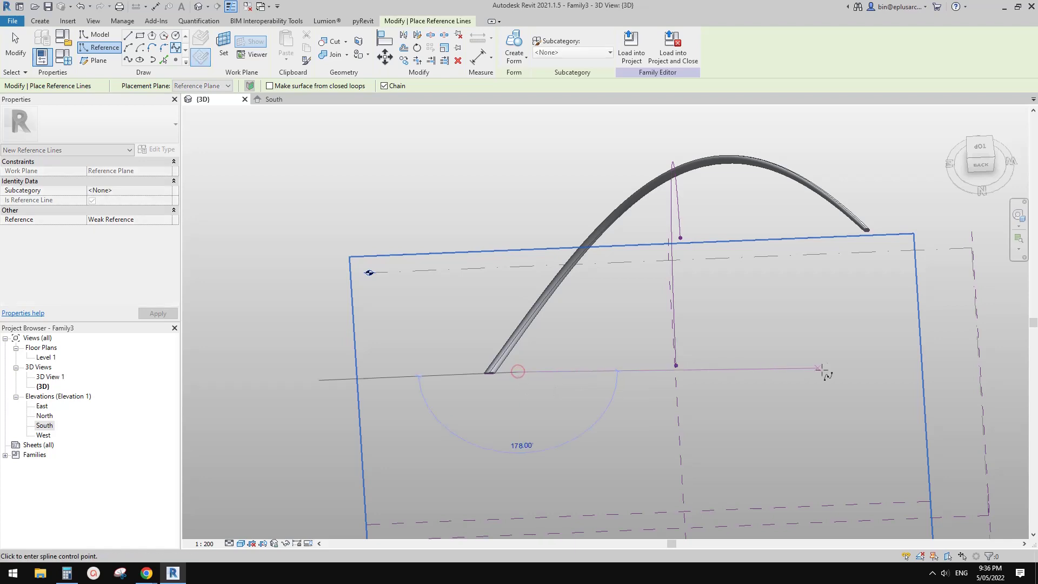
pyautogui.click(676, 324)
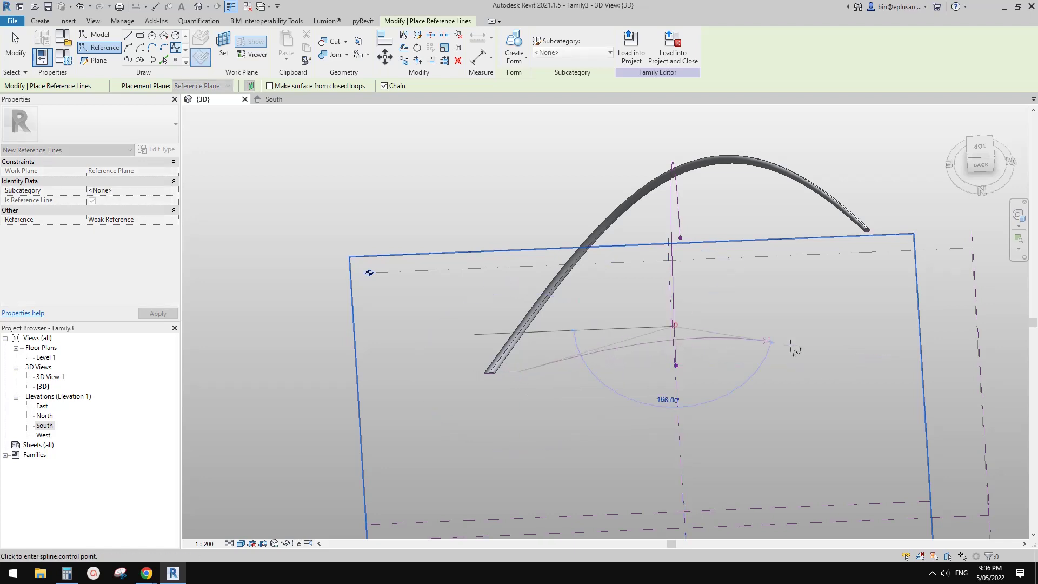
pyautogui.click(863, 359)
pyautogui.press('Escape')
pyautogui.press('Escape')
# Add two control points to the spline, one on each side of its middle control point
pyautogui.keyDown('shift'); pyautogui.moveTo(683, 348); pyautogui.dragTo(741, 384, button='middle'); pyautogui.keyUp('shift')
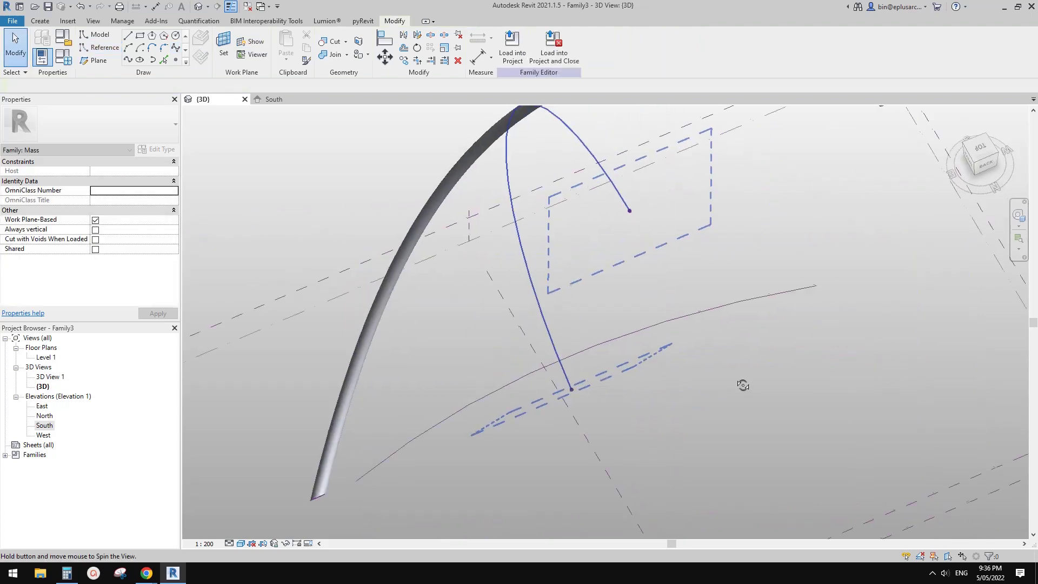
pyautogui.click(653, 335)
pyautogui.keyDown('shift'); pyautogui.moveTo(652, 335); pyautogui.dragTo(703, 364, button='middle'); pyautogui.keyUp('shift')
pyautogui.click(659, 48)
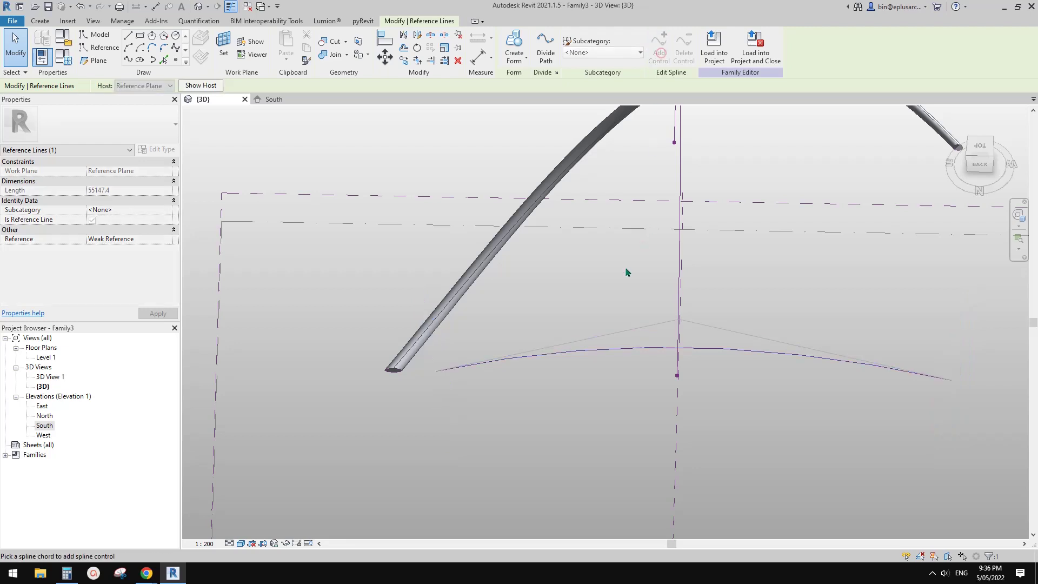
pyautogui.click(610, 337)
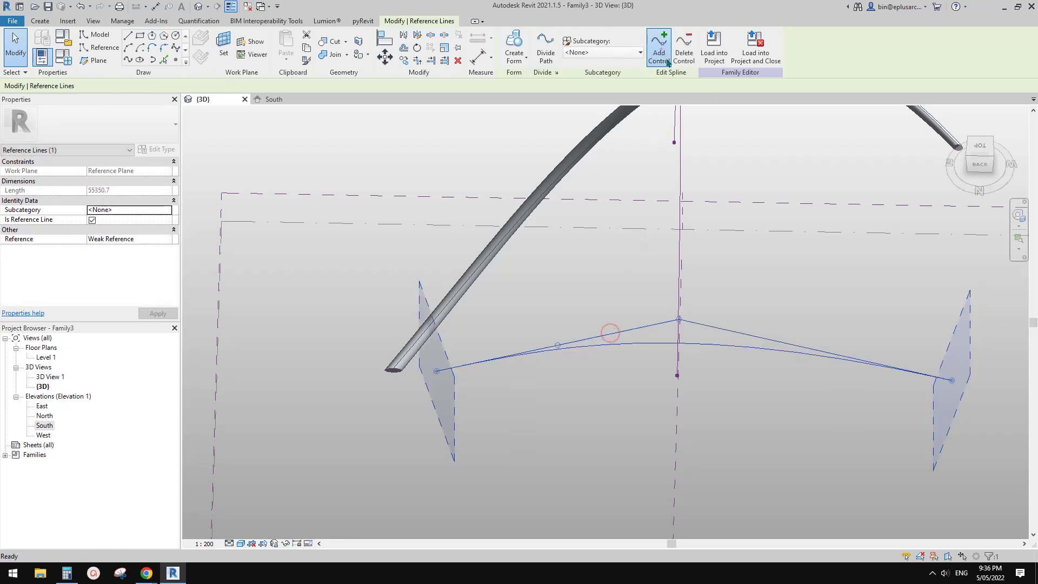
pyautogui.press('Escape')
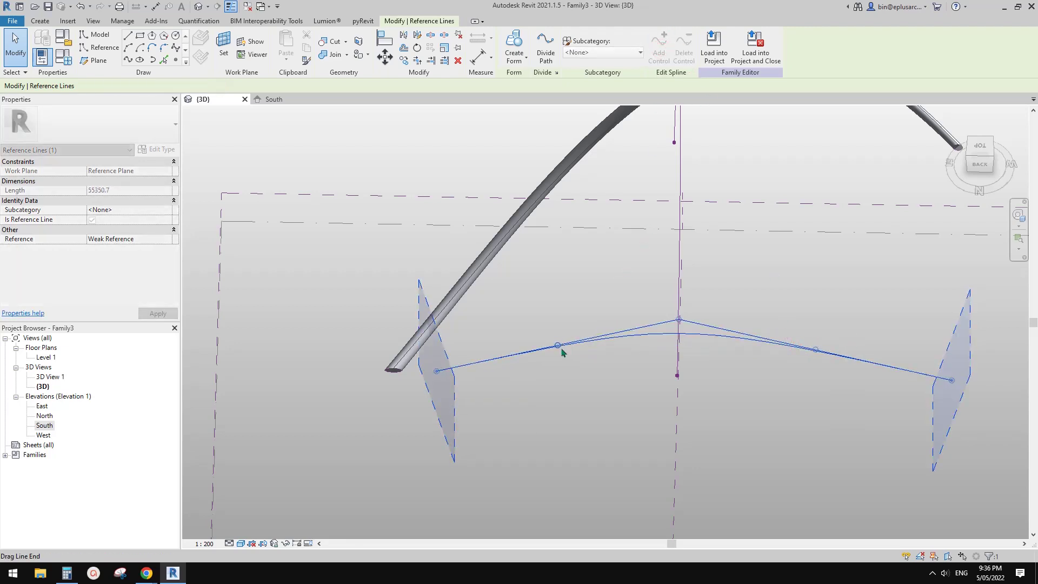
# Reshape the spline into a tight bend near the arc by moving its inner control points toward and past the middle, and deselect it
pyautogui.moveTo(559, 346); pyautogui.dragTo(640, 300)
pyautogui.moveTo(821, 352); pyautogui.dragTo(697, 345)
pyautogui.moveTo(638, 300); pyautogui.dragTo(705, 286)
pyautogui.keyDown('shift'); pyautogui.moveTo(706, 297); pyautogui.dragTo(671, 330, button='middle'); pyautogui.keyUp('shift')
pyautogui.moveTo(704, 282); pyautogui.dragTo(633, 225)
pyautogui.moveTo(633, 225); pyautogui.dragTo(741, 229)
pyautogui.keyDown('shift'); pyautogui.moveTo(717, 317); pyautogui.dragTo(807, 330, button='middle'); pyautogui.keyUp('shift')
pyautogui.click(769, 287)
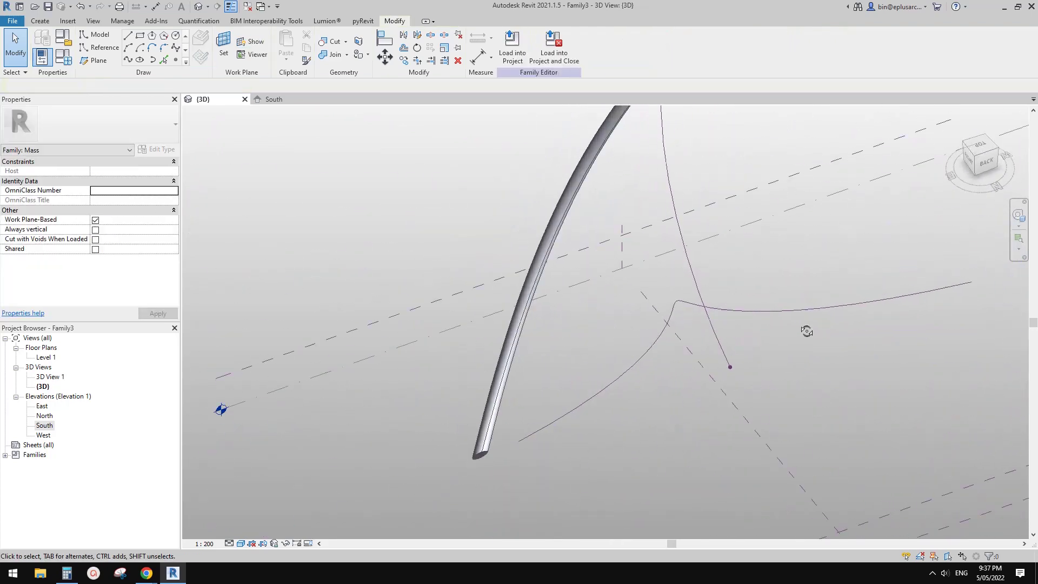
# Divide the bent spline reference line into a path with a fixed number of 30 nodes
pyautogui.click(752, 330)
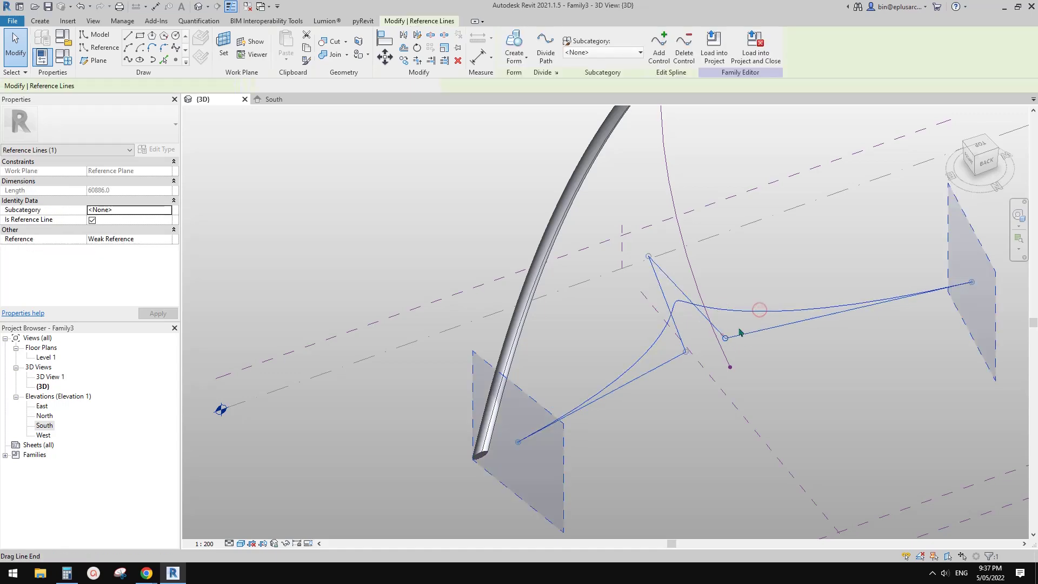
pyautogui.keyDown('shift'); pyautogui.moveTo(752, 330); pyautogui.dragTo(796, 395, button='middle'); pyautogui.keyUp('shift')
pyautogui.press('Escape')
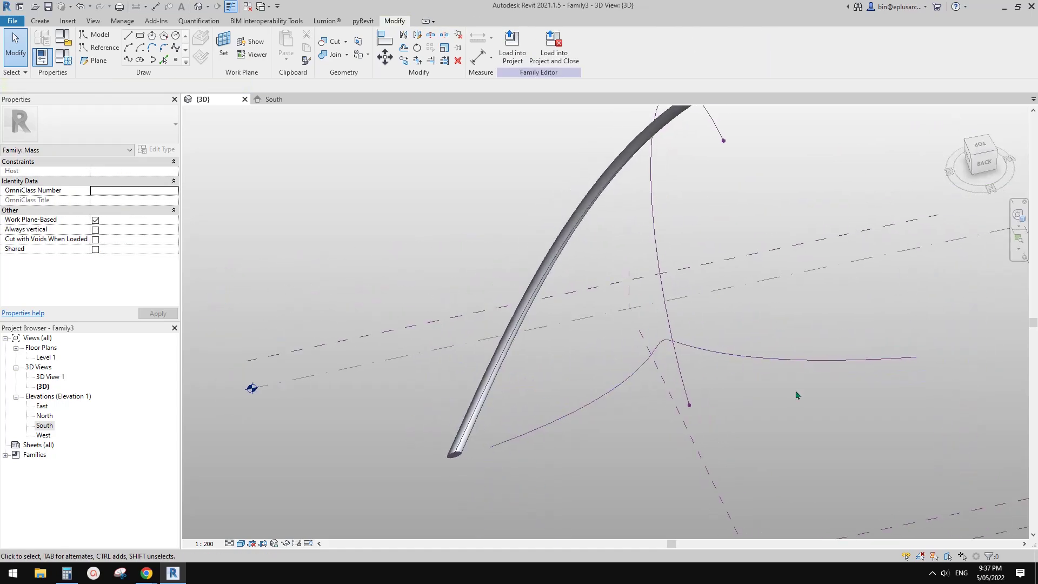
pyautogui.click(771, 356)
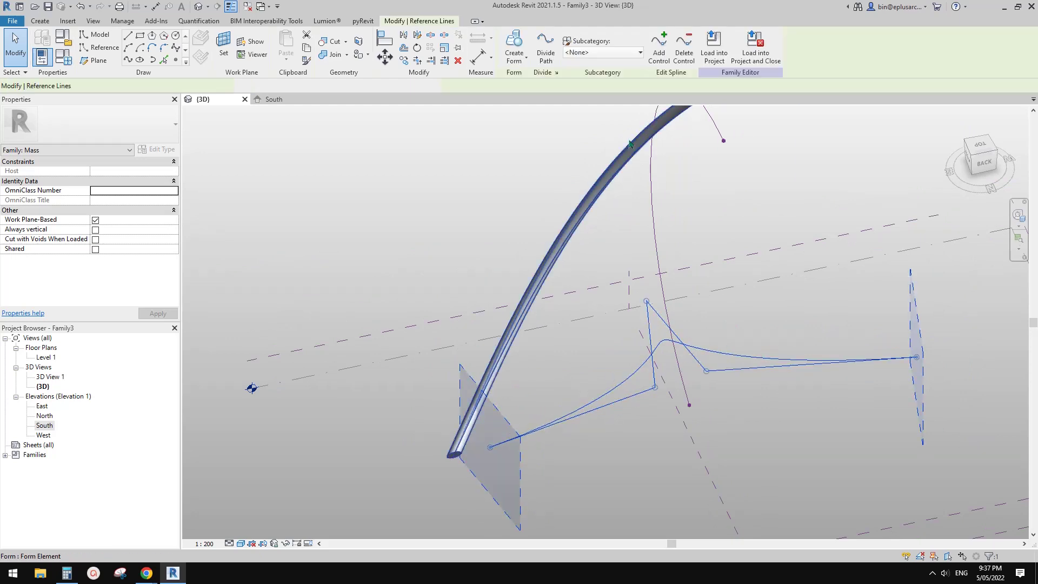
pyautogui.click(546, 50)
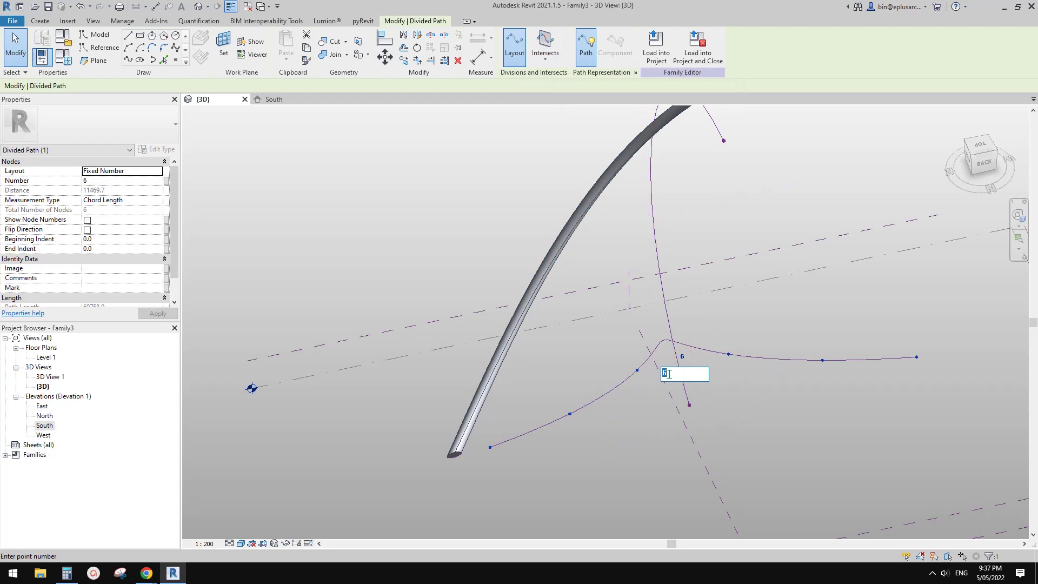
pyautogui.click(156, 172)
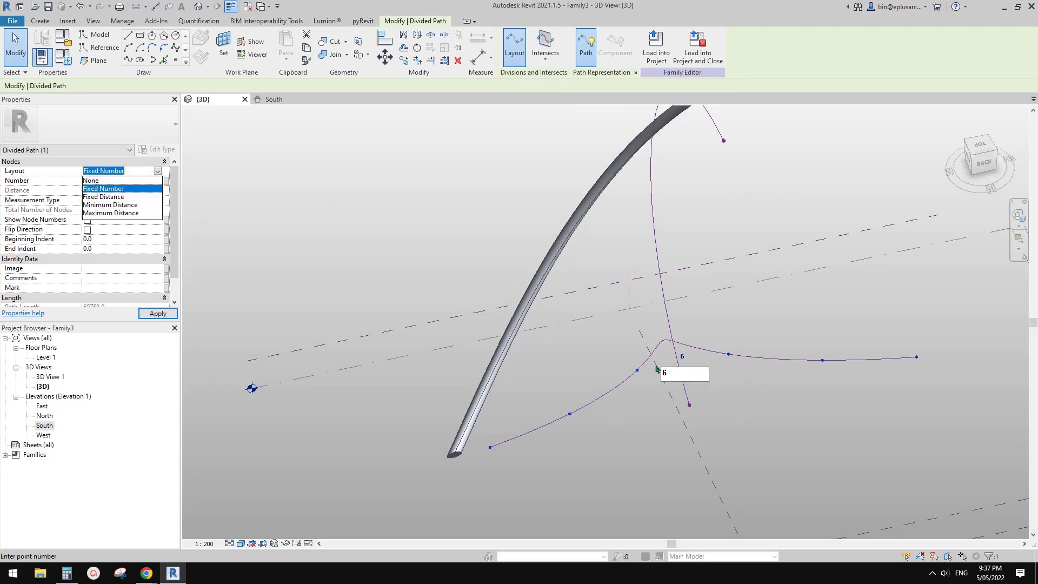
pyautogui.click(674, 373)
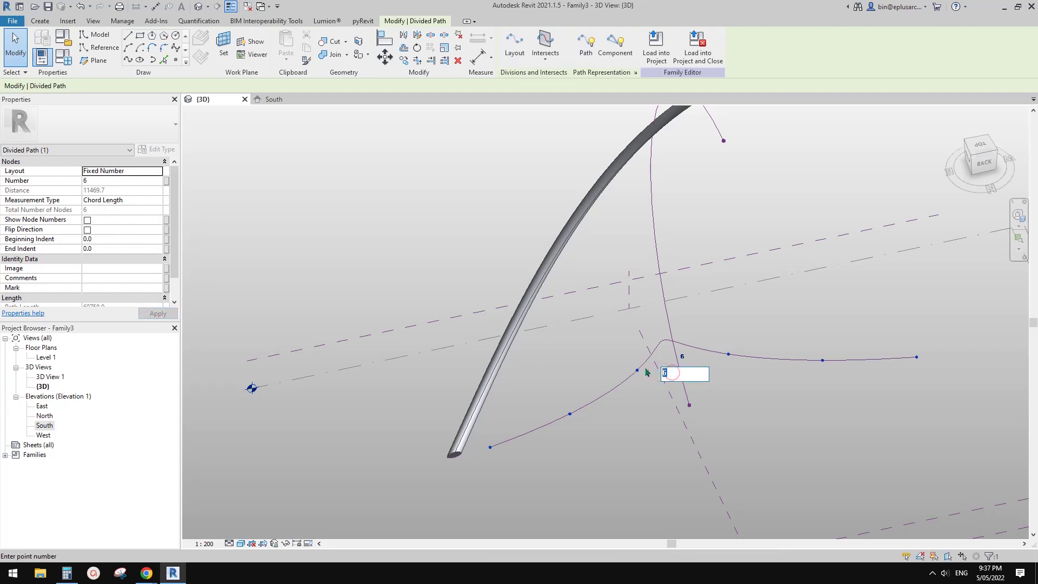
pyautogui.write('30')
pyautogui.press('Return')
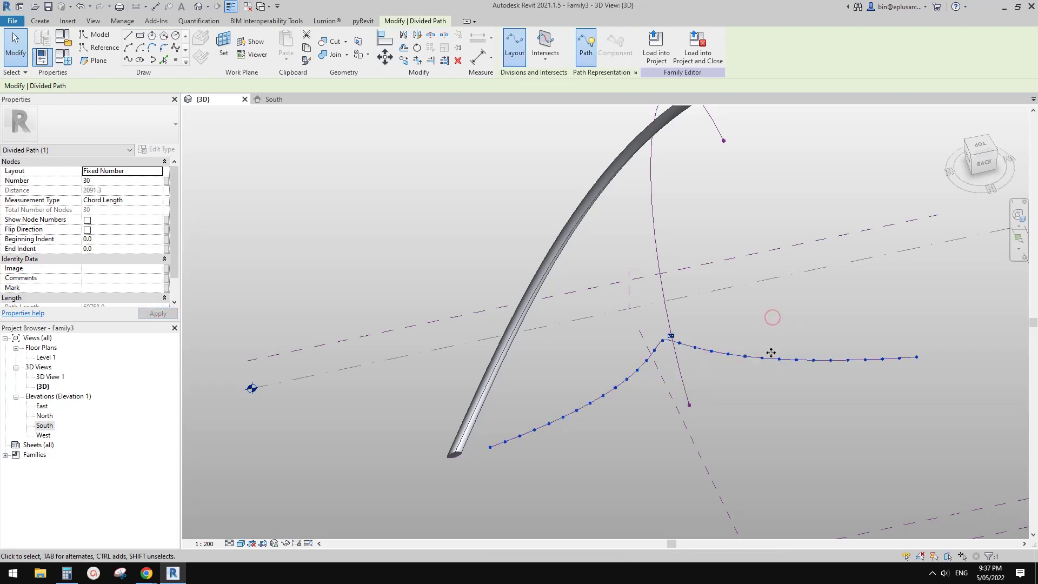
pyautogui.scroll(-1, 791, 359)
pyautogui.keyDown('shift'); pyautogui.moveTo(791, 359); pyautogui.dragTo(705, 334, button='middle'); pyautogui.keyUp('shift')
pyautogui.press('Escape')
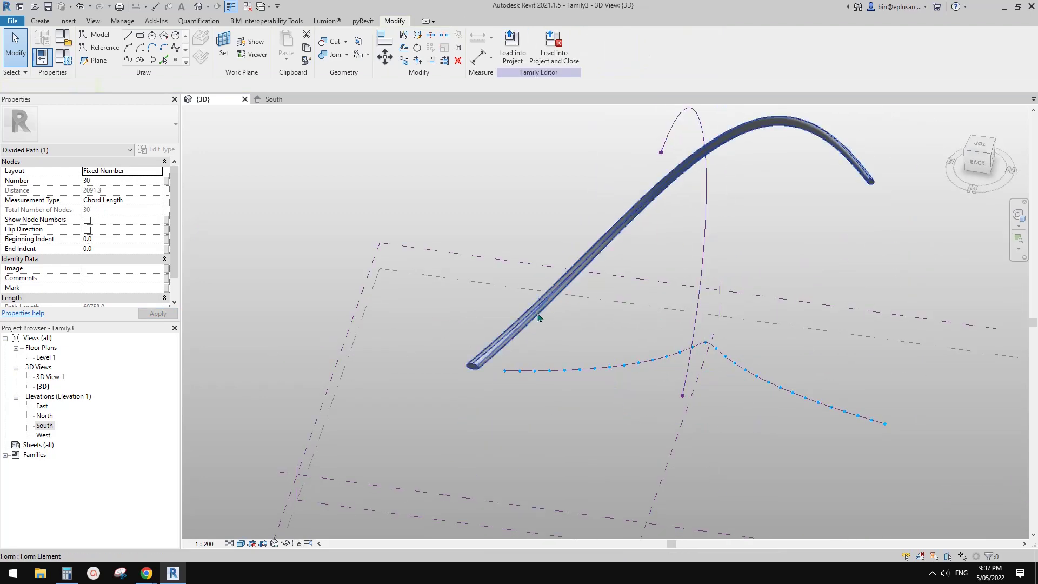
# Divide the lengthwise side surface of the arched tube that faces the divided spline
pyautogui.scroll(2, 538, 316)
pyautogui.moveTo(530, 345); pyautogui.dragTo(623, 384, button='middle')
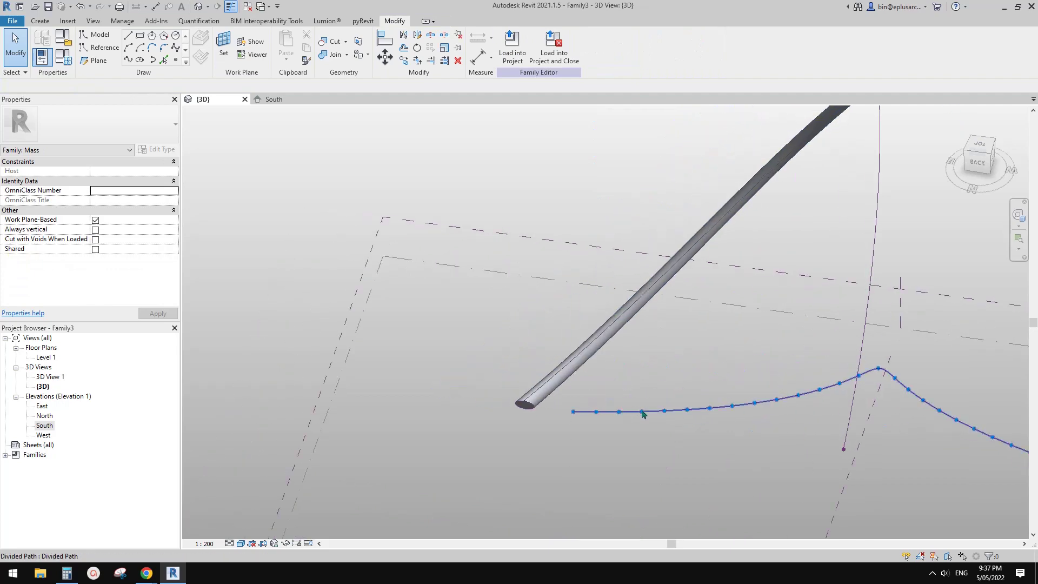
pyautogui.click(746, 203)
pyautogui.moveTo(800, 219); pyautogui.dragTo(616, 355, button='middle')
pyautogui.scroll(-1, 842, 166)
pyautogui.keyDown('shift'); pyautogui.moveTo(730, 308); pyautogui.dragTo(712, 215, button='middle'); pyautogui.keyUp('shift')
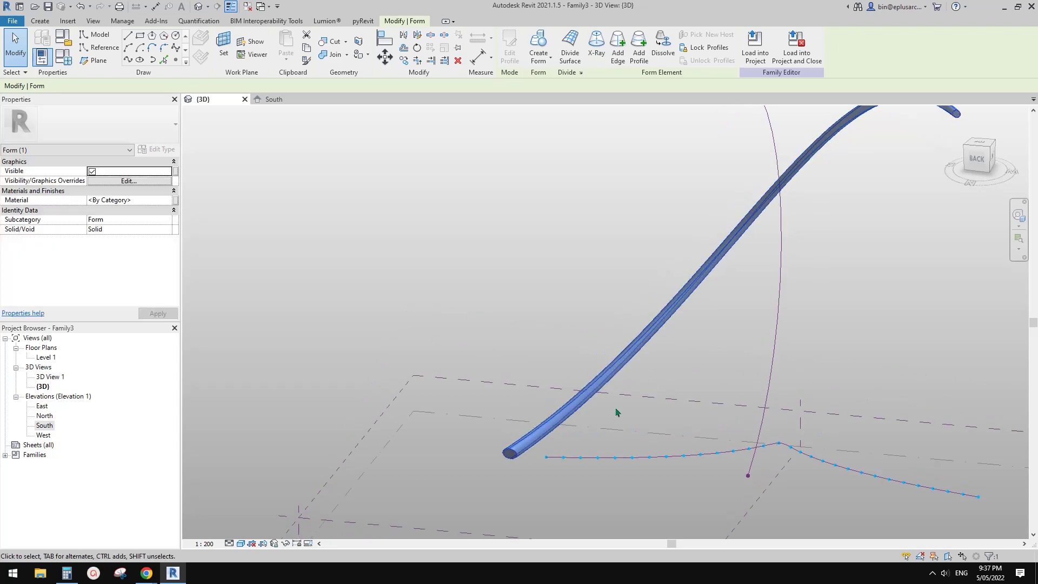
pyautogui.click(598, 410)
pyautogui.scroll(3, 597, 410)
pyautogui.moveTo(614, 377); pyautogui.dragTo(594, 348, button='middle')
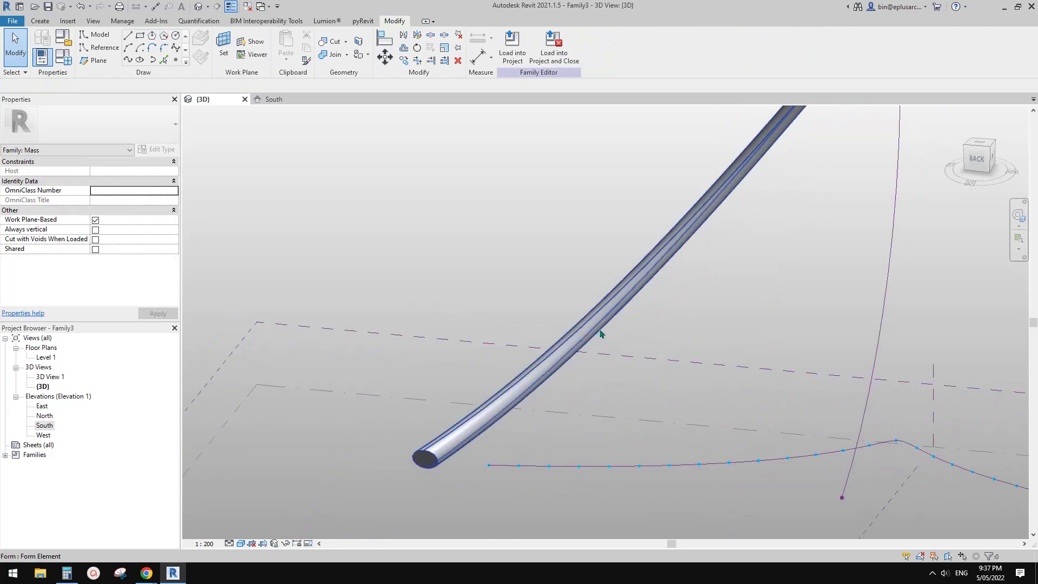
pyautogui.moveTo(492, 436); pyautogui.dragTo(540, 370, button='middle')
pyautogui.scroll(2, 534, 360)
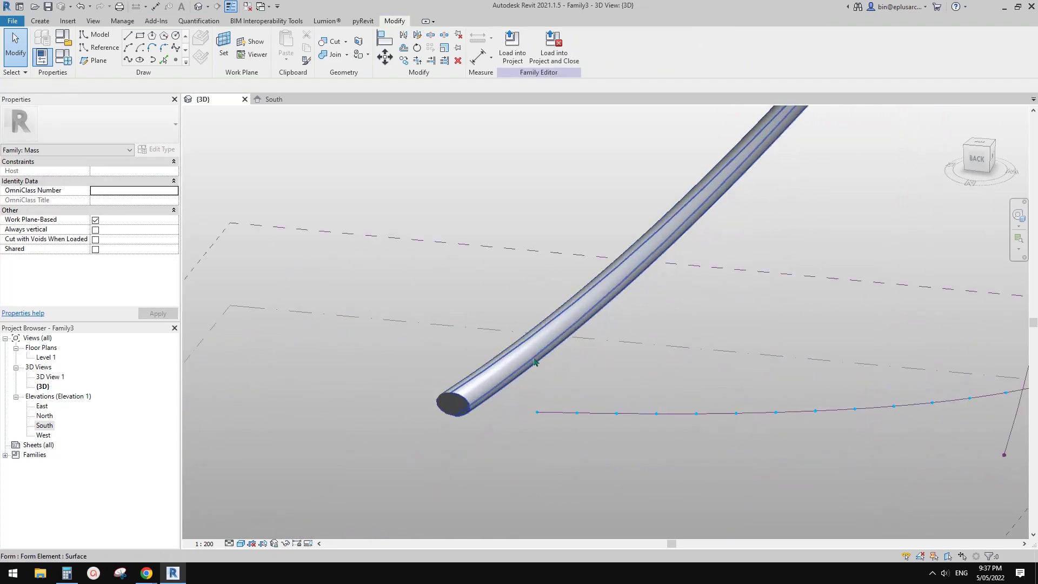
pyautogui.click(534, 361)
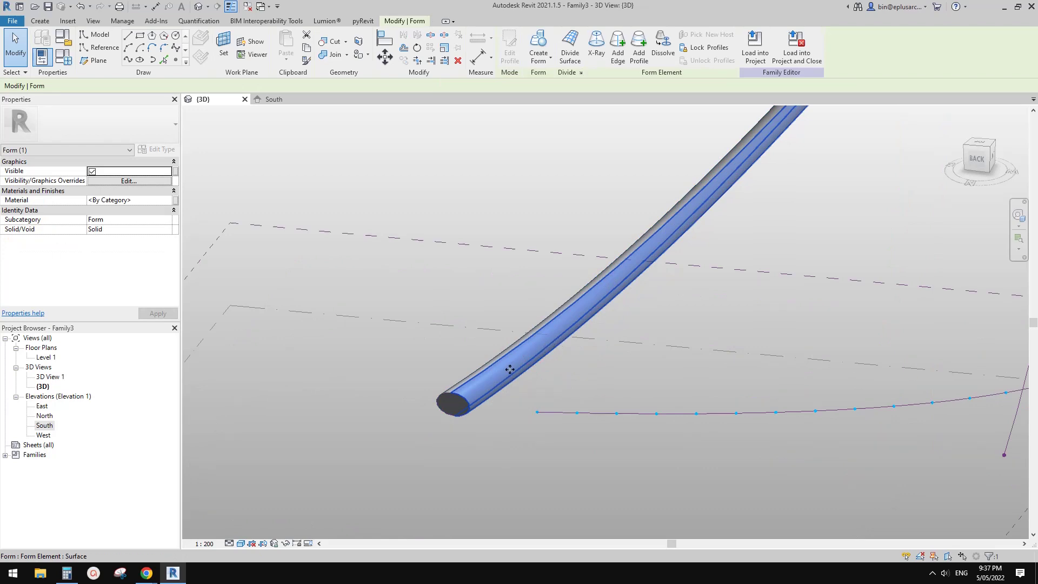
pyautogui.click(569, 52)
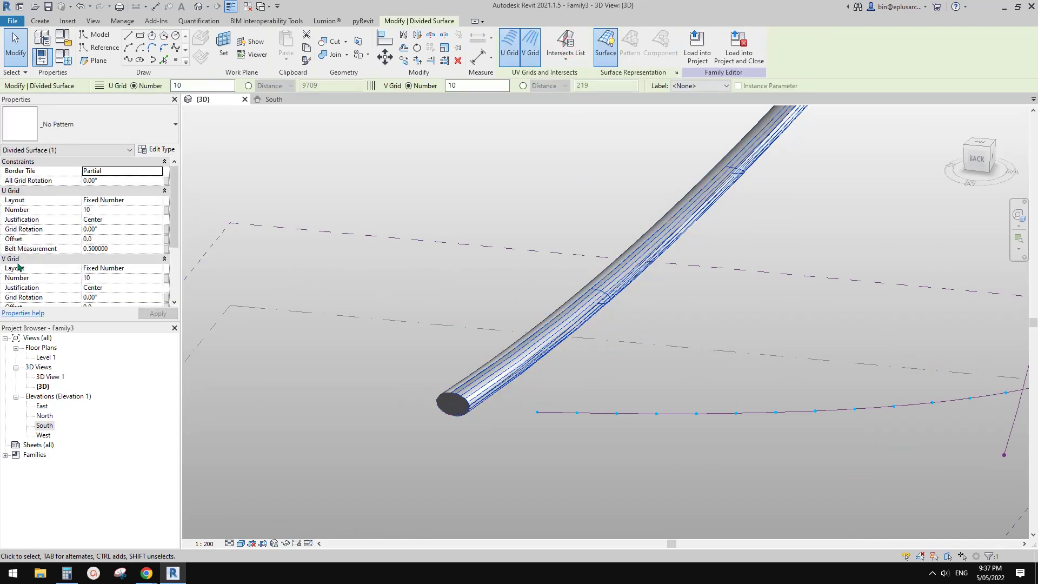
# Set the V grid layout of the tube's divided surface to None
pyautogui.click(110, 277)
pyautogui.press('BackSpace')
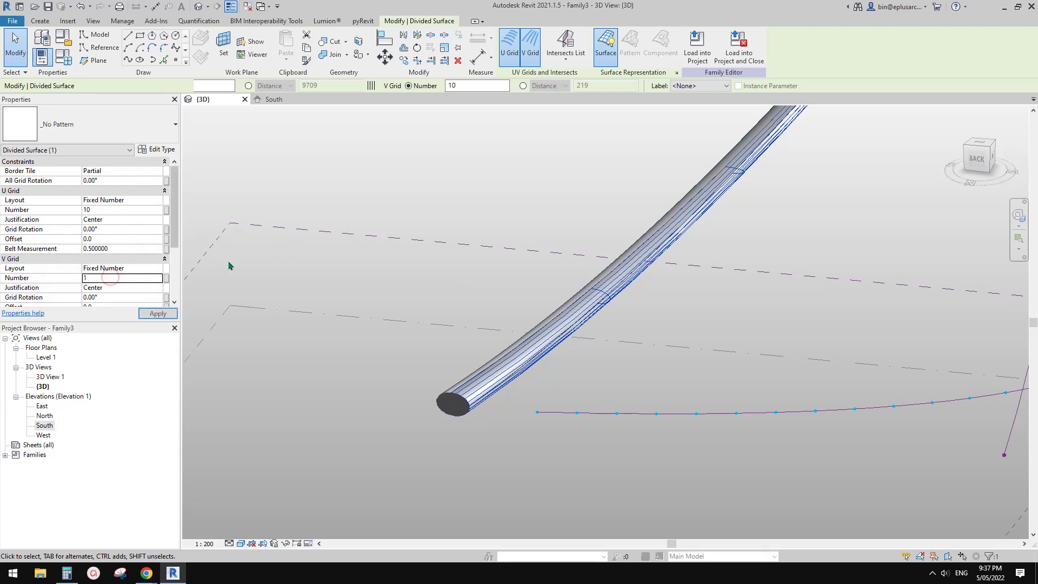
pyautogui.click(157, 268)
pyautogui.click(92, 276)
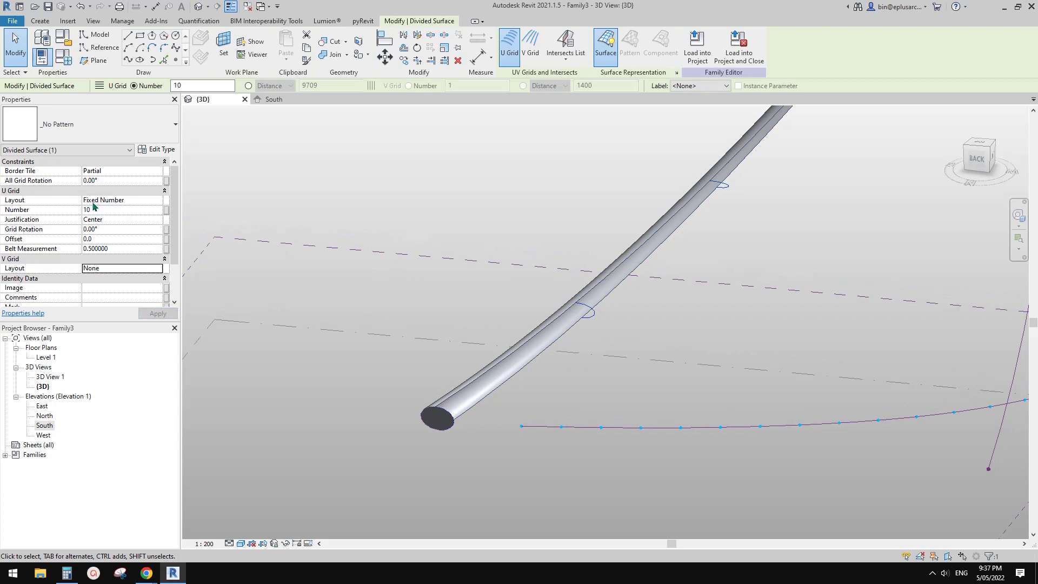
# Set the U grid of the tube's divided surface to a fixed number of 30
pyautogui.click(136, 209)
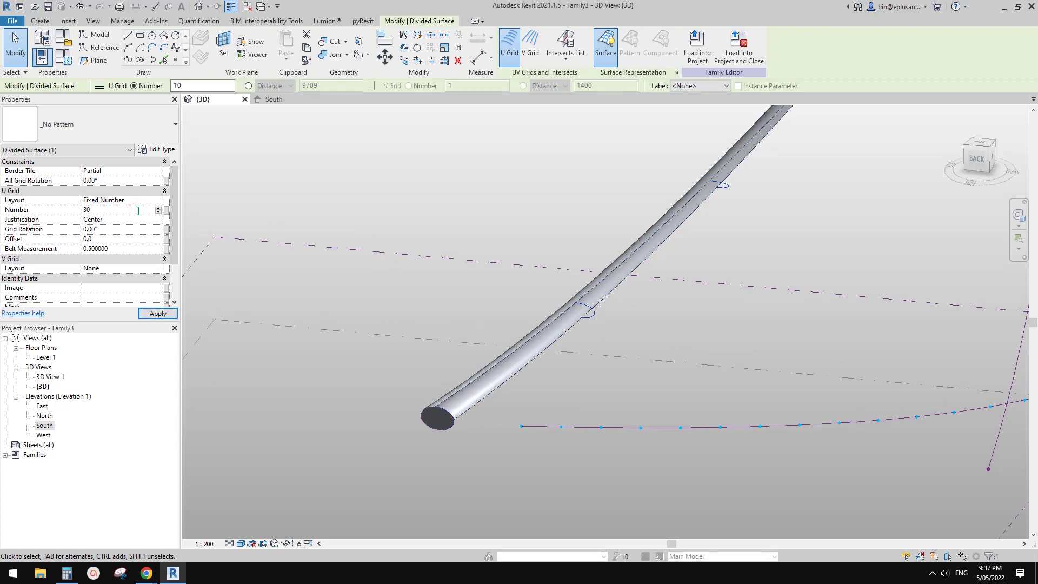
pyautogui.scroll(-2, 626, 286)
pyautogui.moveTo(644, 294); pyautogui.dragTo(602, 283, button='middle')
pyautogui.scroll(1, 658, 371)
pyautogui.scroll(2, 603, 283)
pyautogui.scroll(3, 603, 283)
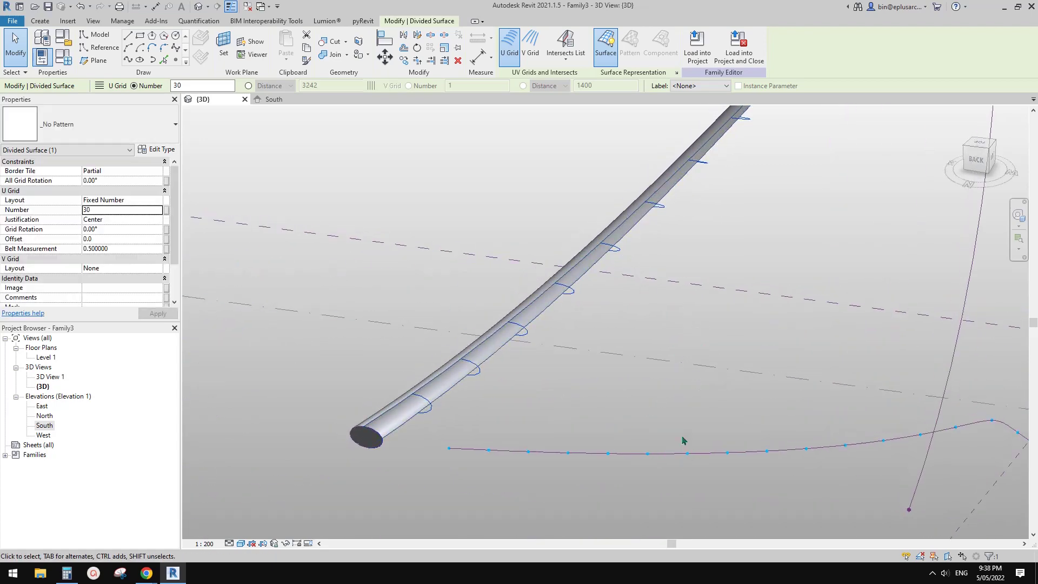
pyautogui.moveTo(682, 440); pyautogui.dragTo(684, 450, button='middle')
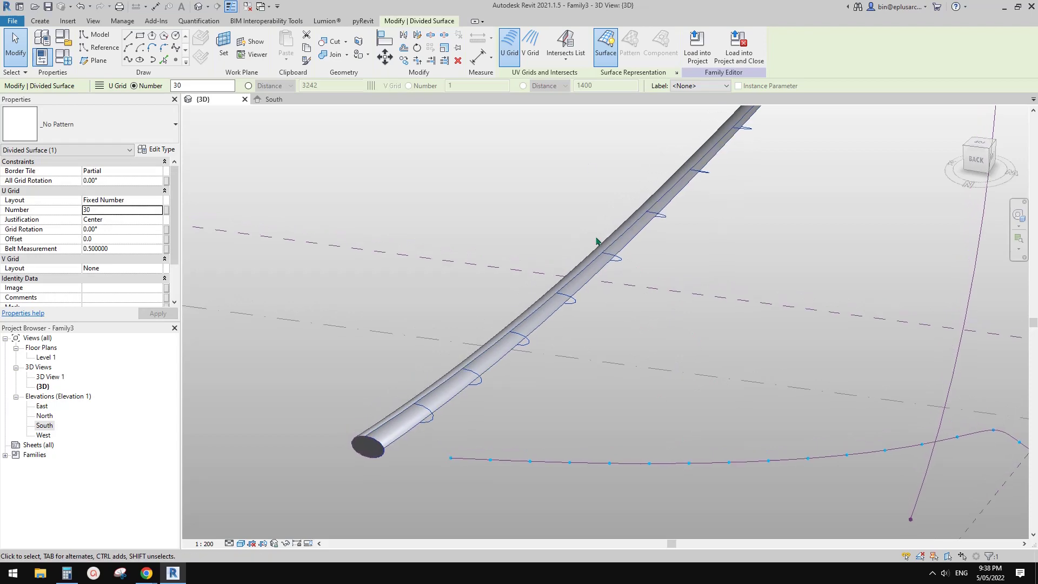
# Turn on the Nodes option in the divided surface's representation settings and deselect the surface
pyautogui.click(676, 72)
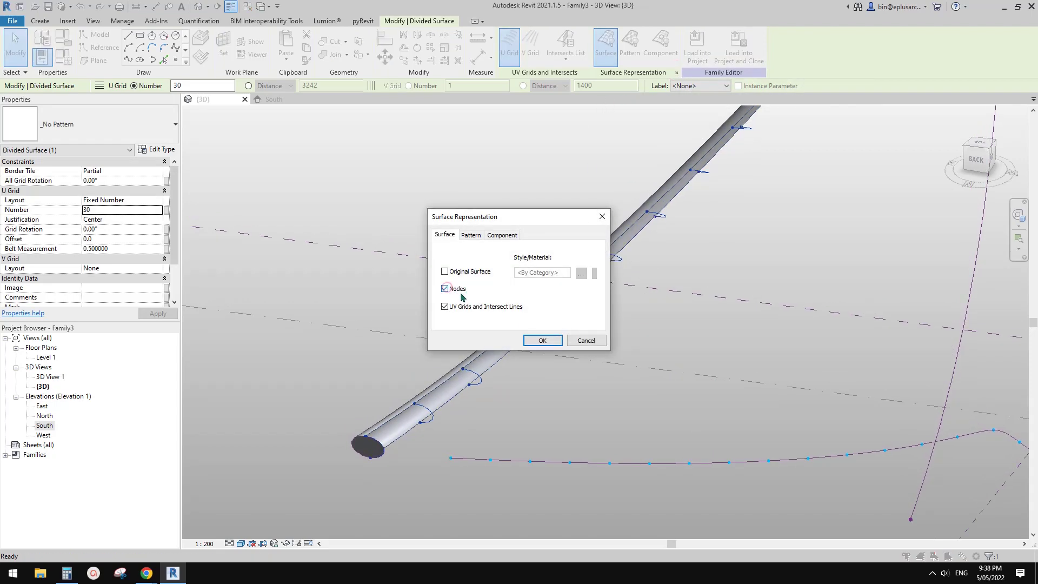
pyautogui.click(543, 340)
pyautogui.moveTo(590, 351); pyautogui.dragTo(657, 366, button='middle')
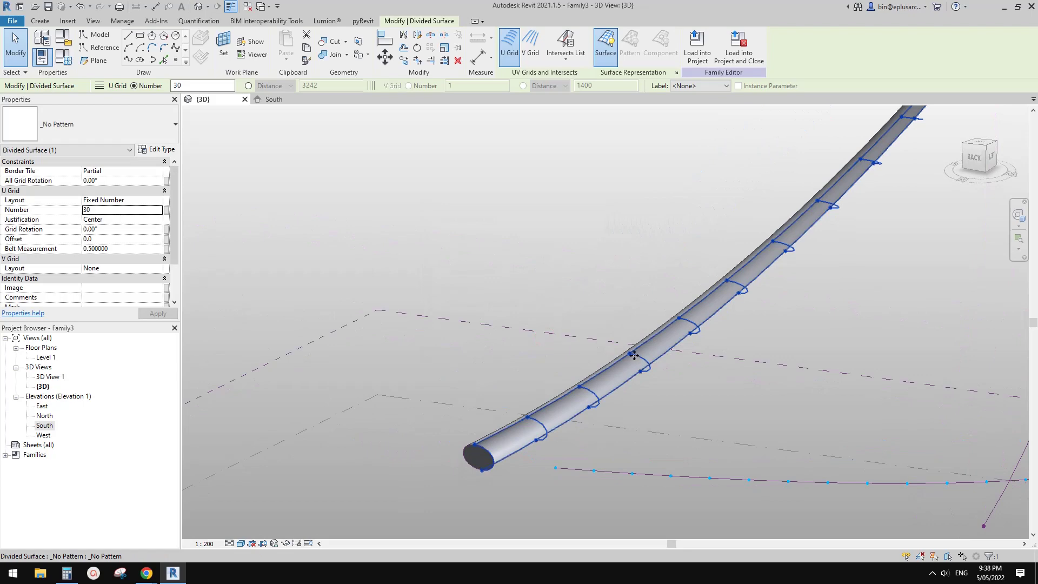
pyautogui.keyDown('shift'); pyautogui.moveTo(555, 431); pyautogui.dragTo(483, 399, button='middle'); pyautogui.keyUp('shift')
pyautogui.click(549, 354)
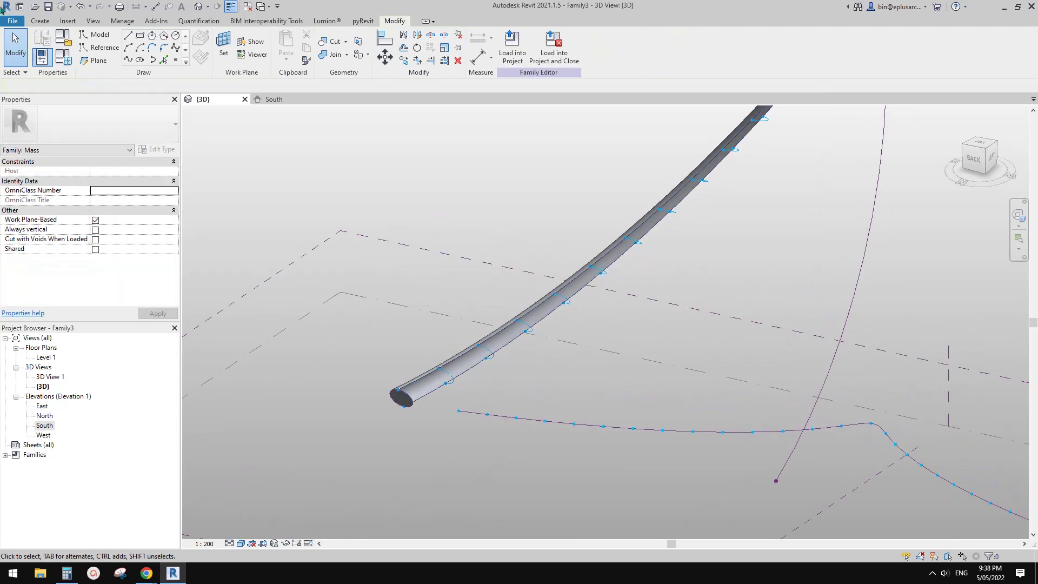
pyautogui.click(14, 23)
pyautogui.click(63, 62)
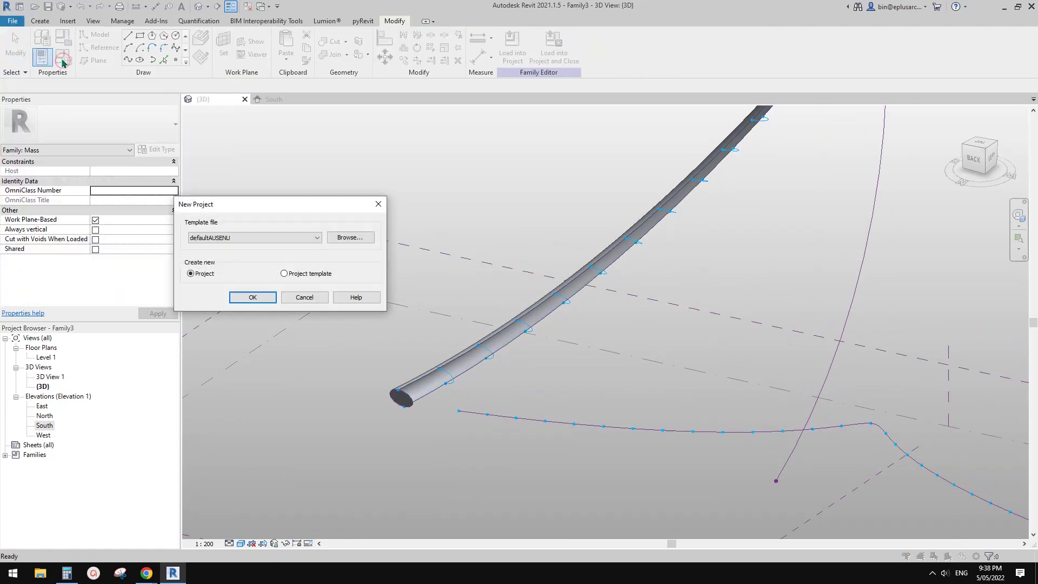
pyautogui.click(300, 238)
pyautogui.press('Escape')
pyautogui.press('Escape')
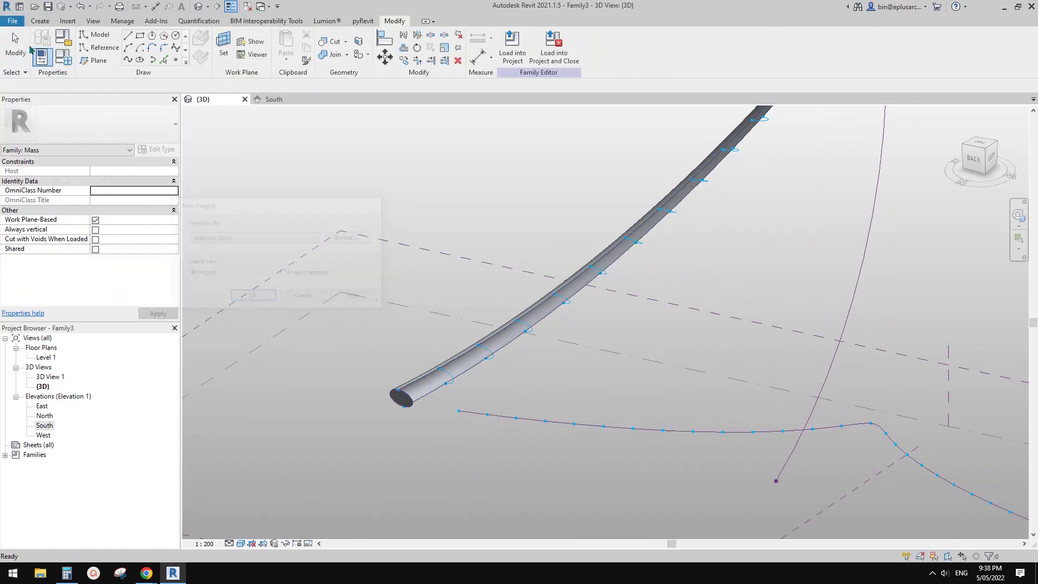
# Create a new family from the Metric Generic Model Adaptive.rft template
pyautogui.click(13, 21)
pyautogui.moveTo(67, 70)
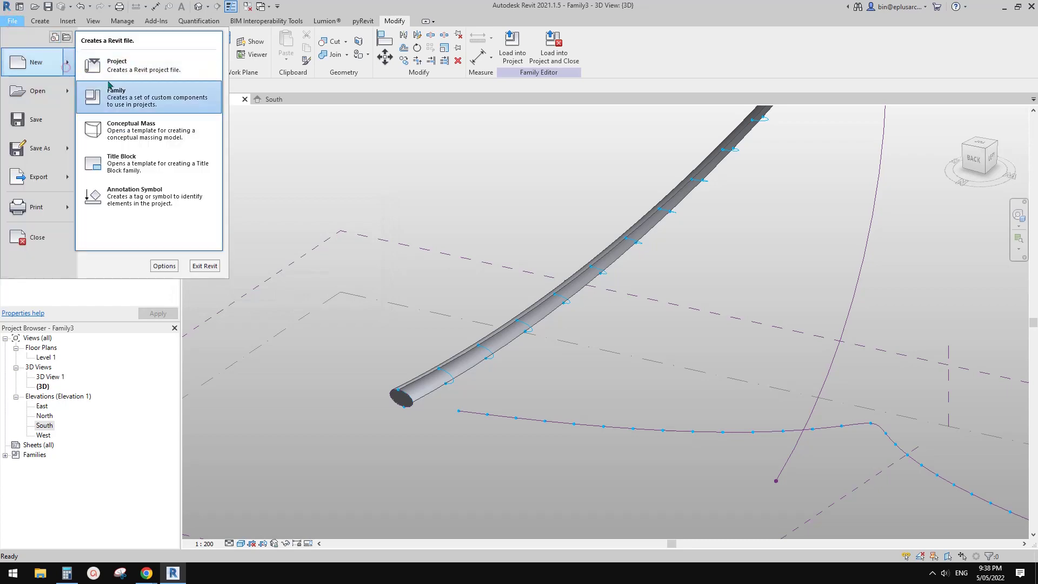
pyautogui.click(110, 86)
pyautogui.scroll(-10, 635, 247)
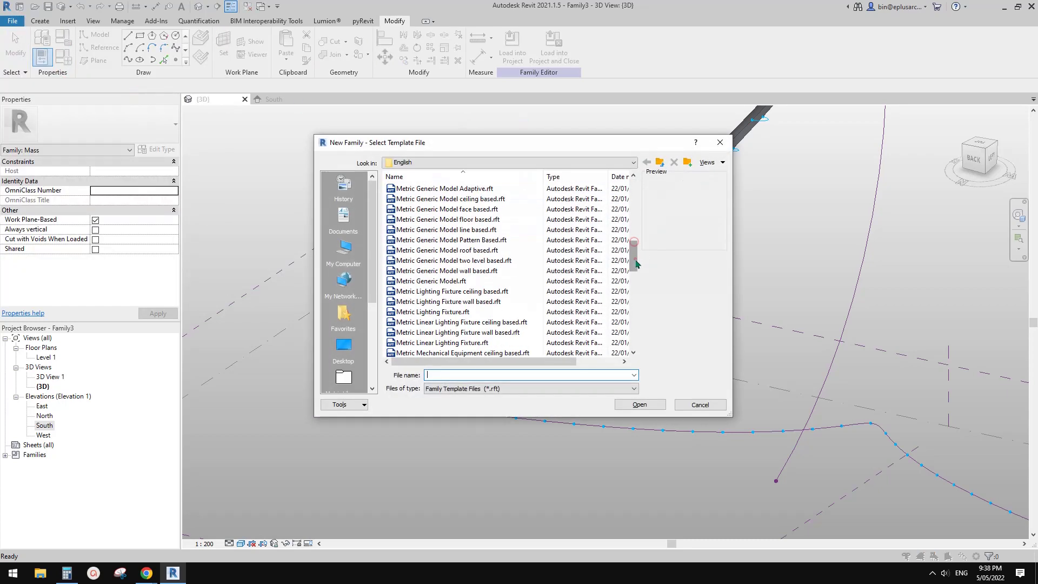
pyautogui.click(425, 187)
pyautogui.click(645, 404)
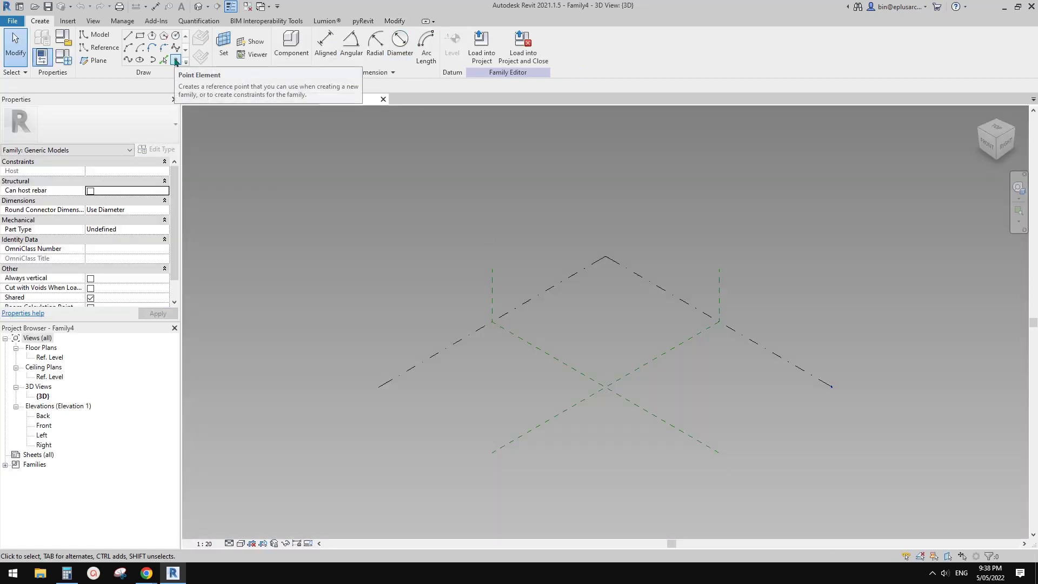
# Place two reference points on the reference level and make both of them adaptive
pyautogui.click(175, 61)
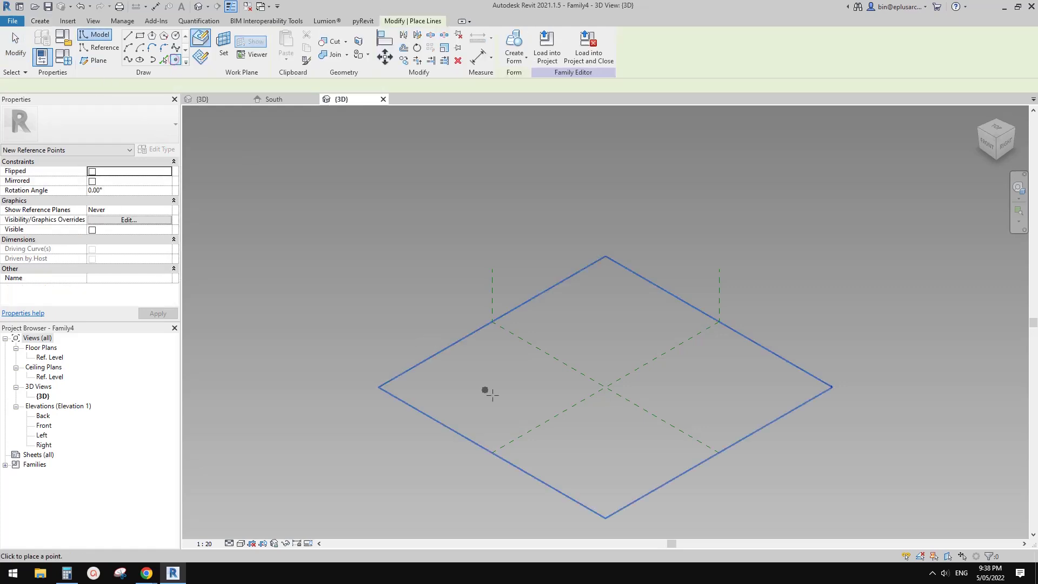
pyautogui.click(602, 355)
pyautogui.press('Escape')
pyautogui.press('Escape')
pyautogui.moveTo(424, 308); pyautogui.dragTo(652, 425)
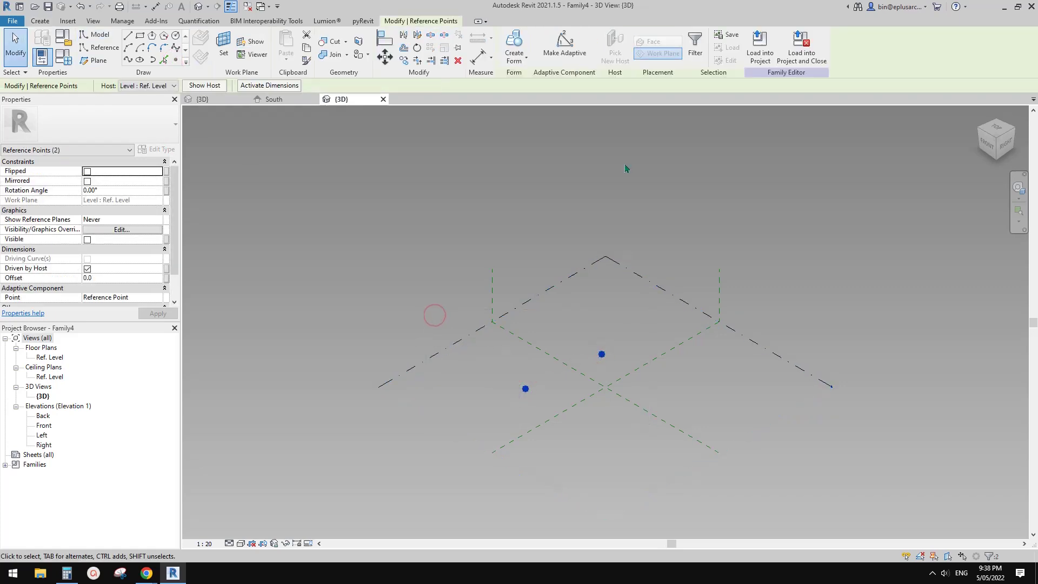
pyautogui.click(568, 49)
# Connect the two adaptive points with a spline through points and turn it into a reference line
pyautogui.scroll(3, 580, 356)
pyautogui.click(128, 59)
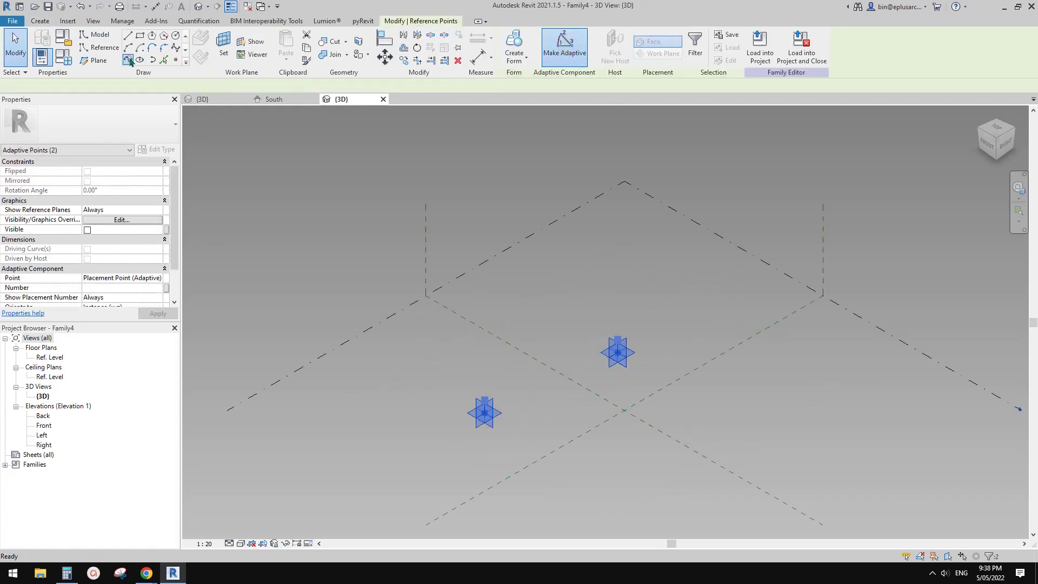
pyautogui.click(92, 249)
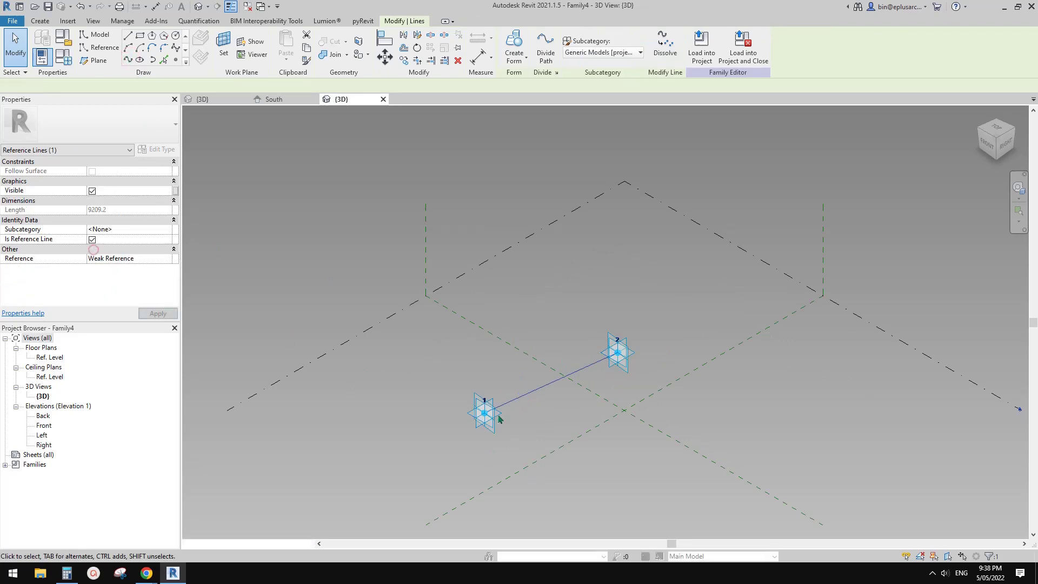
# Place a reference point on the reference line, about a third of the way from adaptive point 1 to point 2
pyautogui.scroll(3, 547, 417)
pyautogui.click(175, 60)
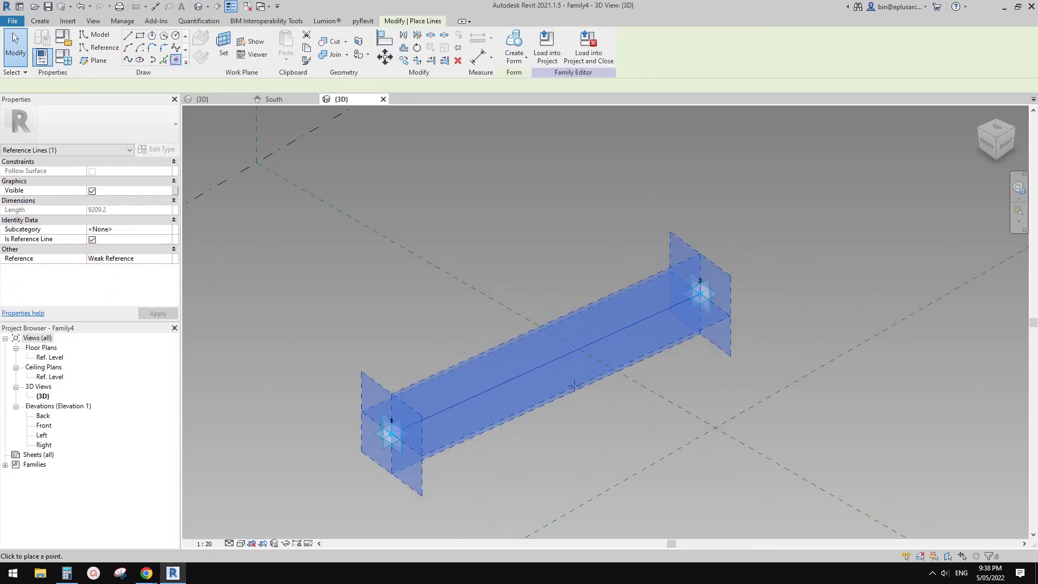
pyautogui.click(498, 386)
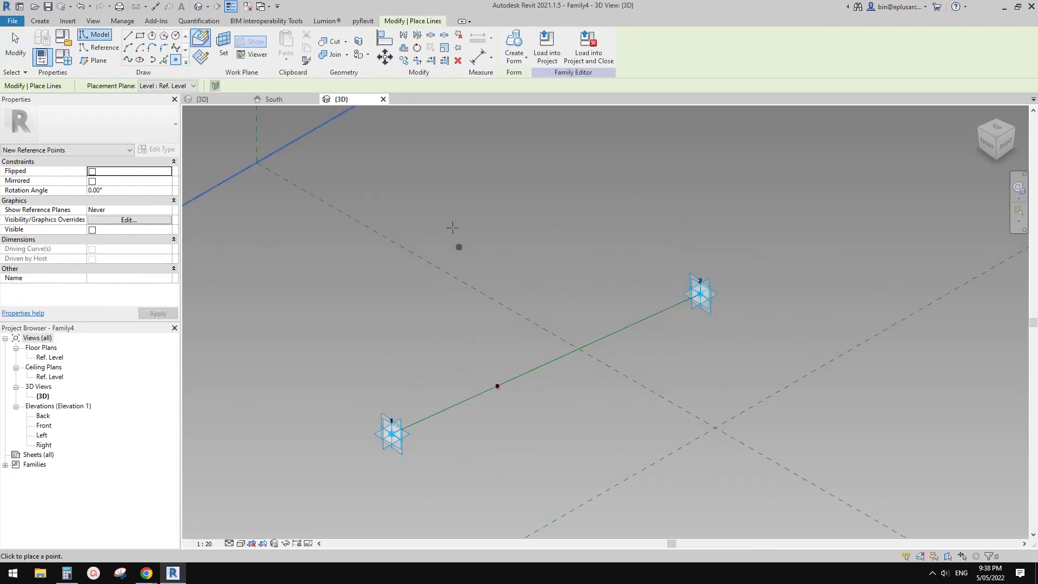
# Draw a reference-line circle of about 660 mm radius on the hosted point's own work plane and make its radius dimension permanent
pyautogui.click(104, 48)
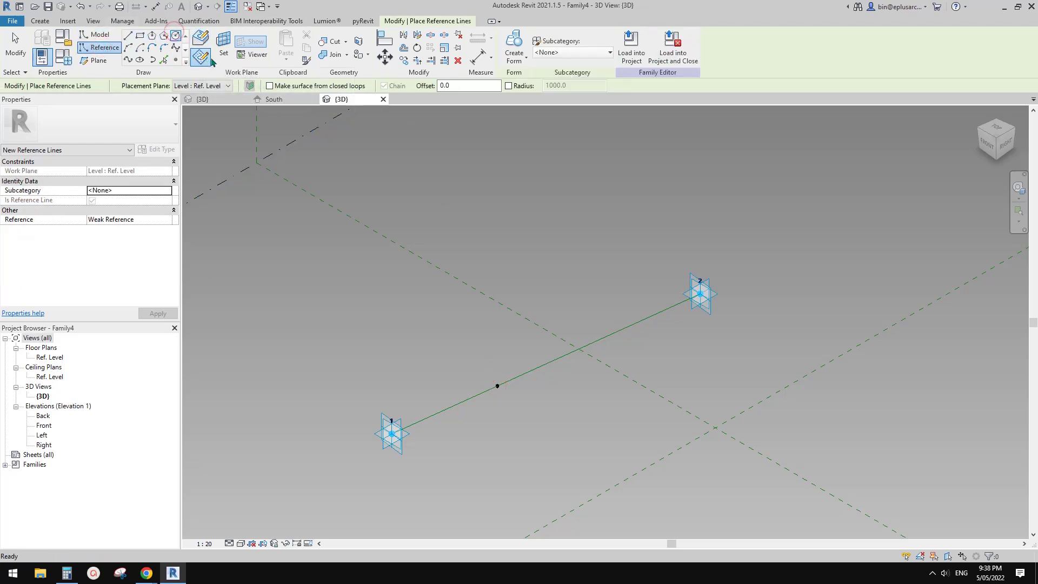
pyautogui.click(228, 47)
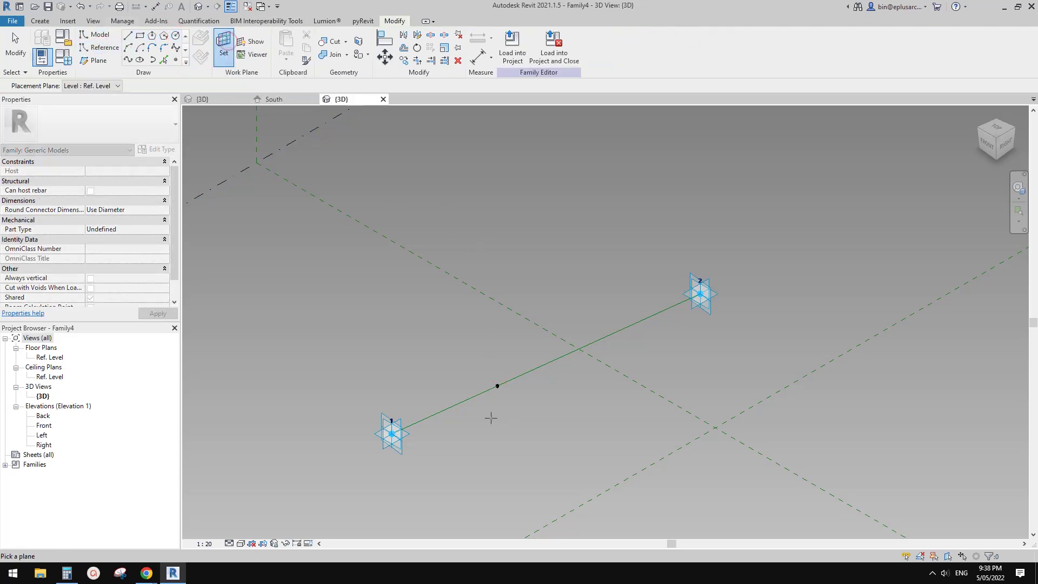
pyautogui.scroll(3, 493, 418)
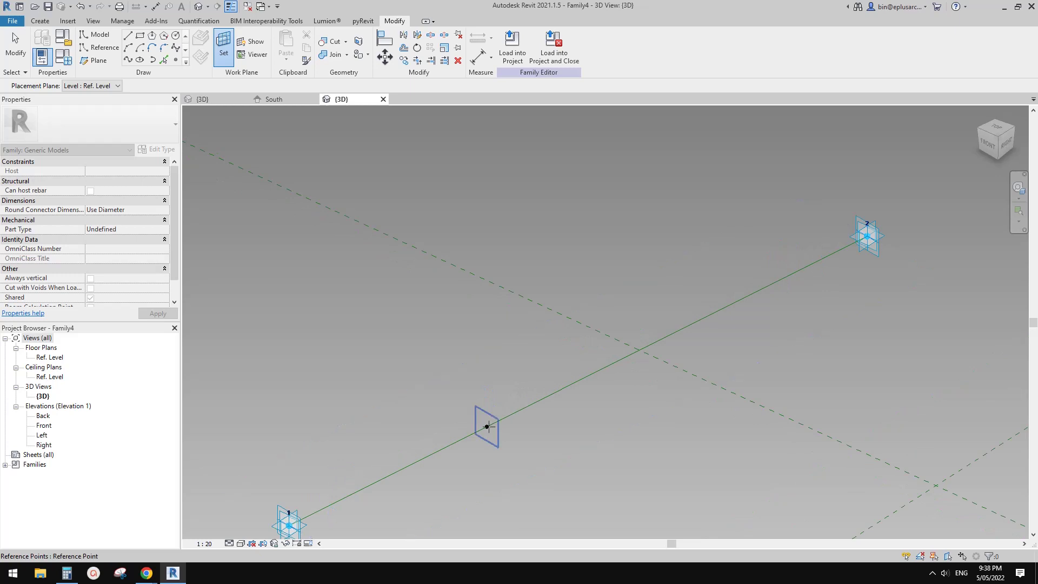
pyautogui.click(487, 426)
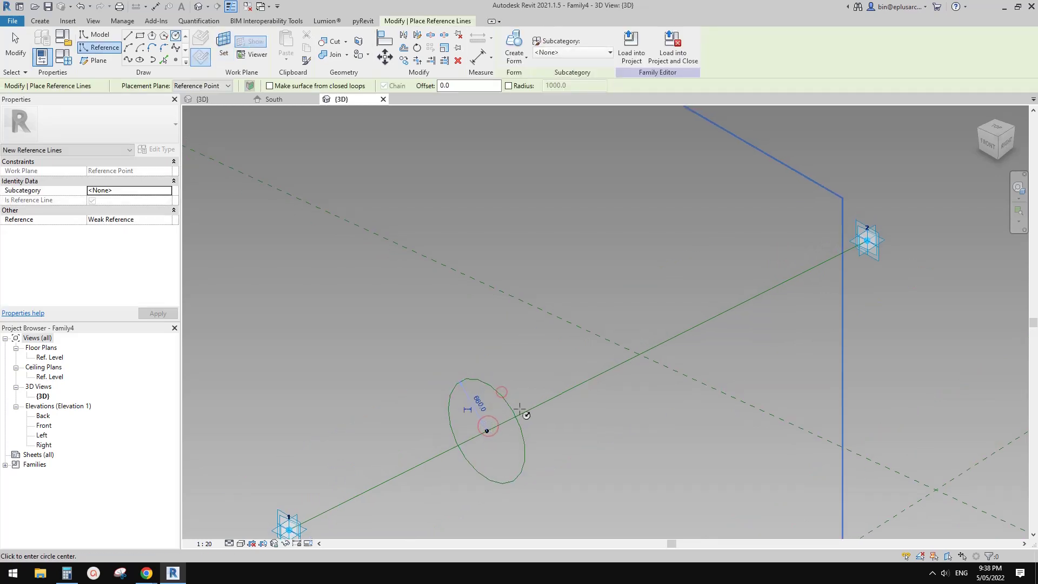
pyautogui.click(467, 409)
pyautogui.press('Escape')
# Label the circle's radius dimension with a new type-based family parameter named r
pyautogui.click(476, 409)
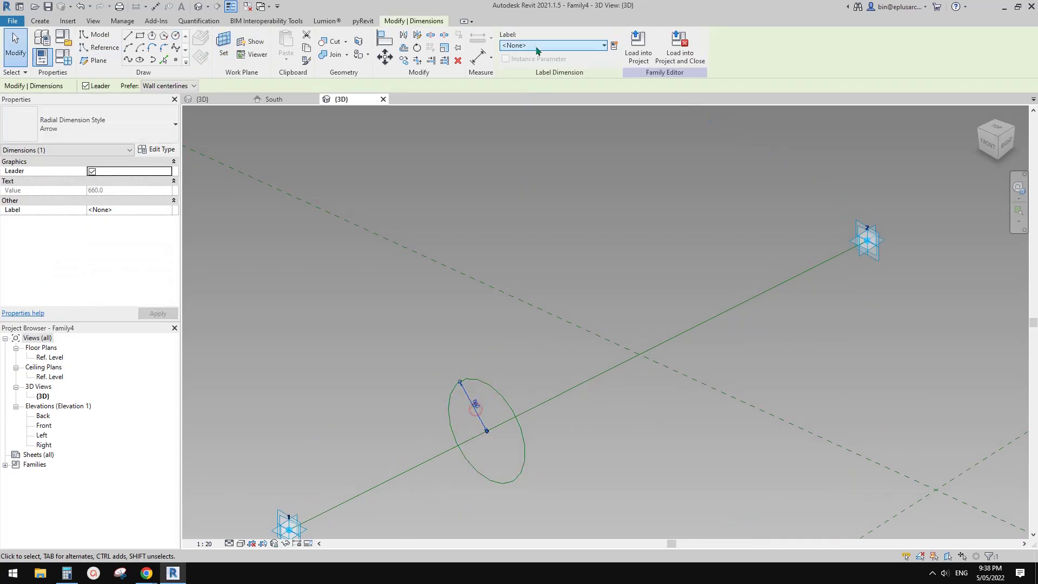
pyautogui.click(615, 46)
pyautogui.write('r')
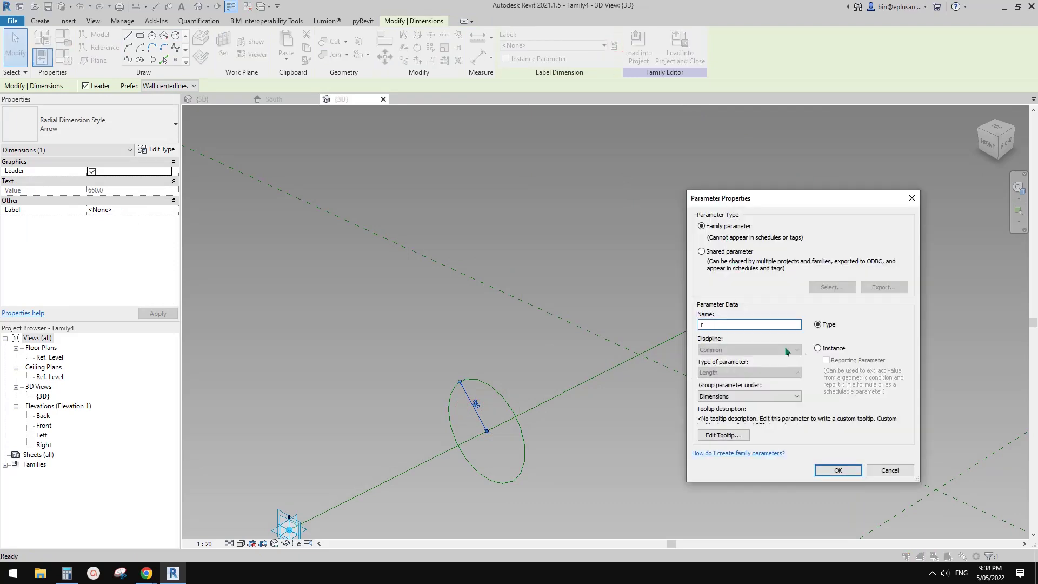
pyautogui.click(837, 470)
# Copy the hosted point with its circle and radius dimension to a spot beside the original
pyautogui.moveTo(540, 346); pyautogui.dragTo(530, 302, button='middle')
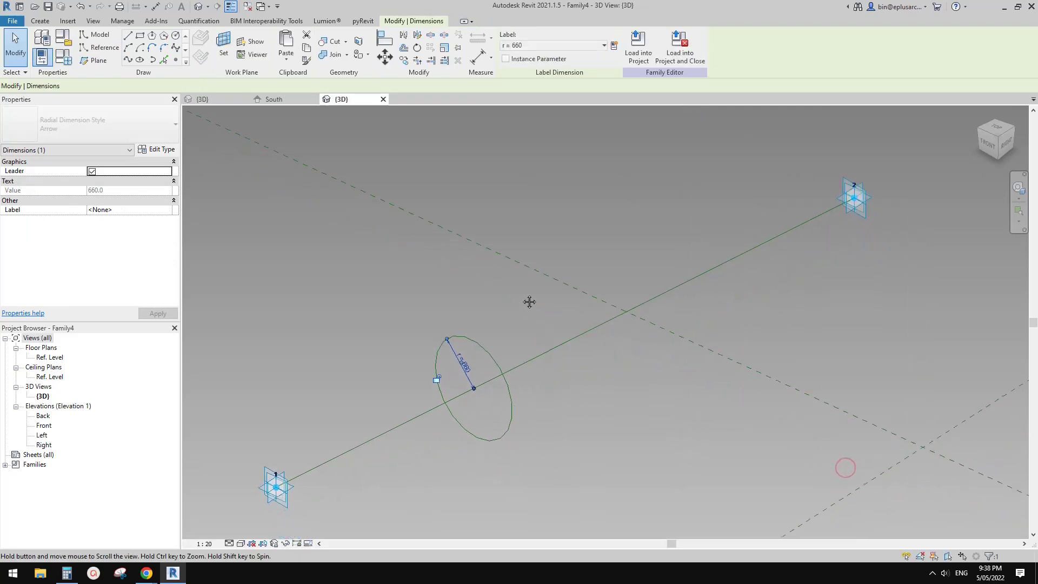
pyautogui.moveTo(357, 290); pyautogui.dragTo(566, 489)
pyautogui.press('space')
pyautogui.click(540, 385)
pyautogui.click(641, 397)
pyautogui.press('Escape')
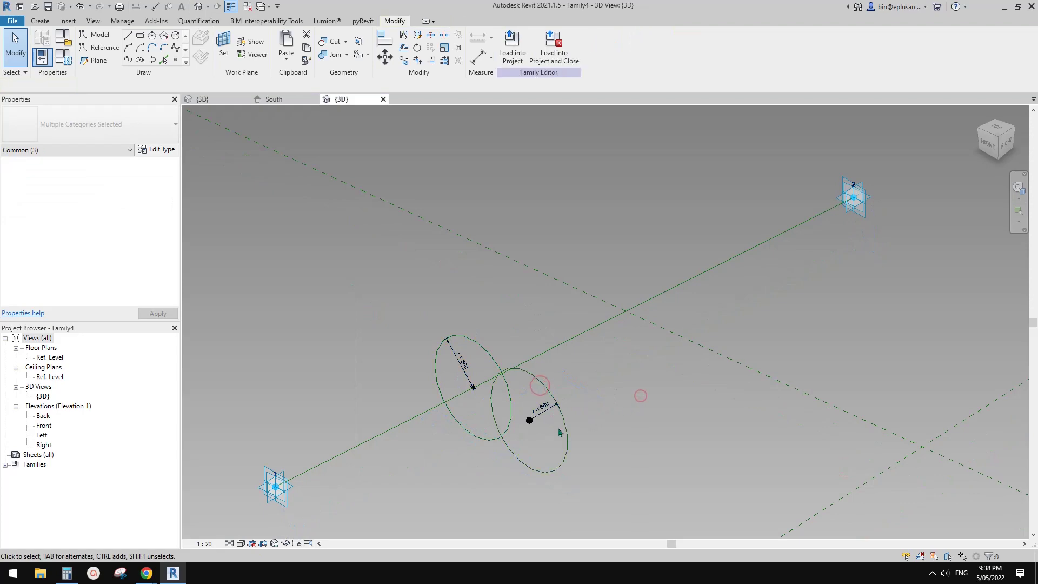
# Rehost the copied point on the reference line, about three quarters of the way from adaptive point 1 to point 2
pyautogui.click(530, 423)
pyautogui.click(529, 421)
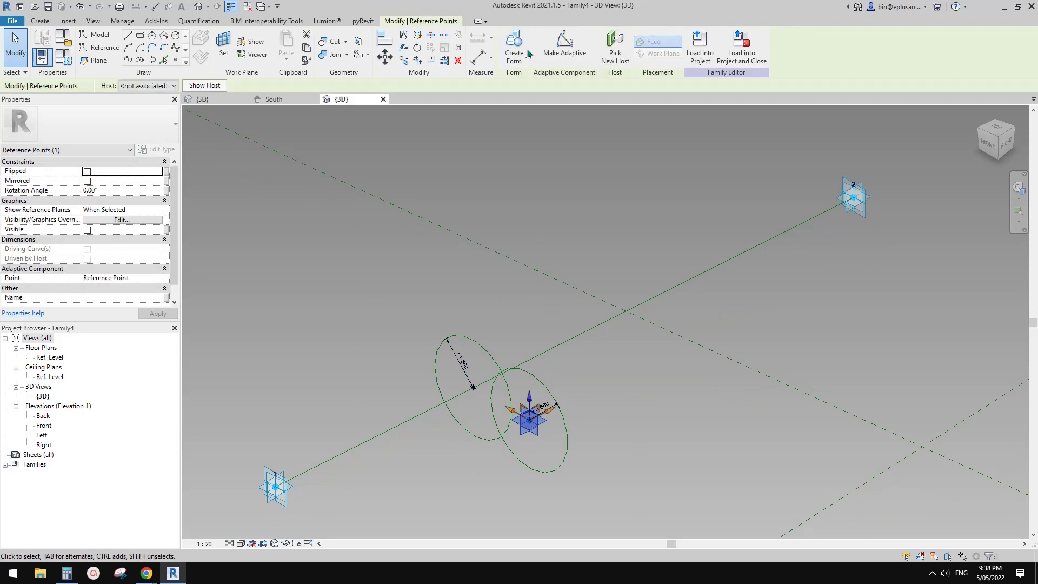
pyautogui.click(717, 266)
pyautogui.press('Escape')
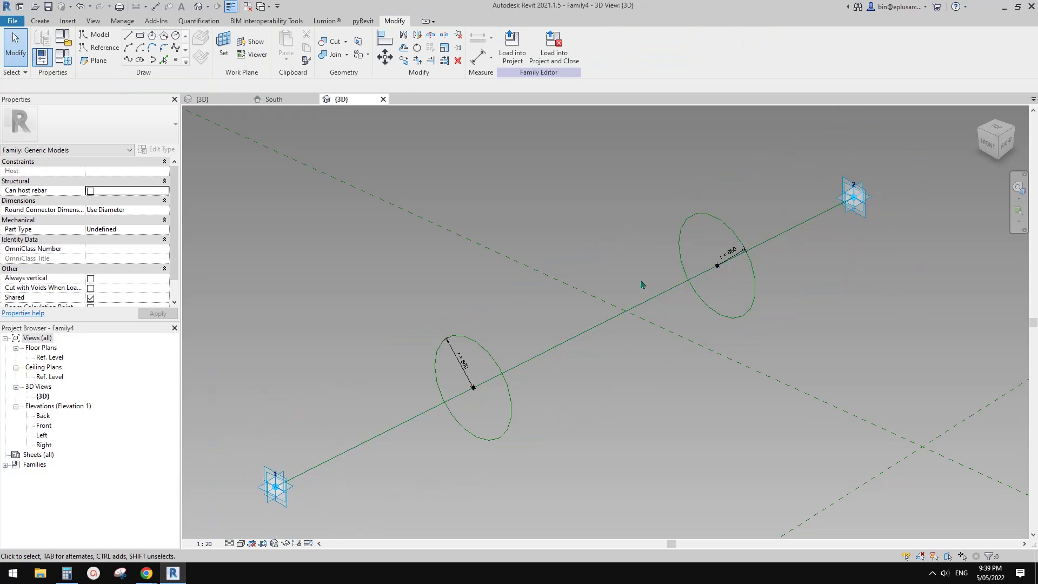
# Set the radius parameter r to 100 in the family types
pyautogui.scroll(-1, 642, 285)
pyautogui.keyDown('shift'); pyautogui.moveTo(642, 285); pyautogui.dragTo(660, 313, button='middle'); pyautogui.keyUp('shift')
pyautogui.scroll(2, 720, 255)
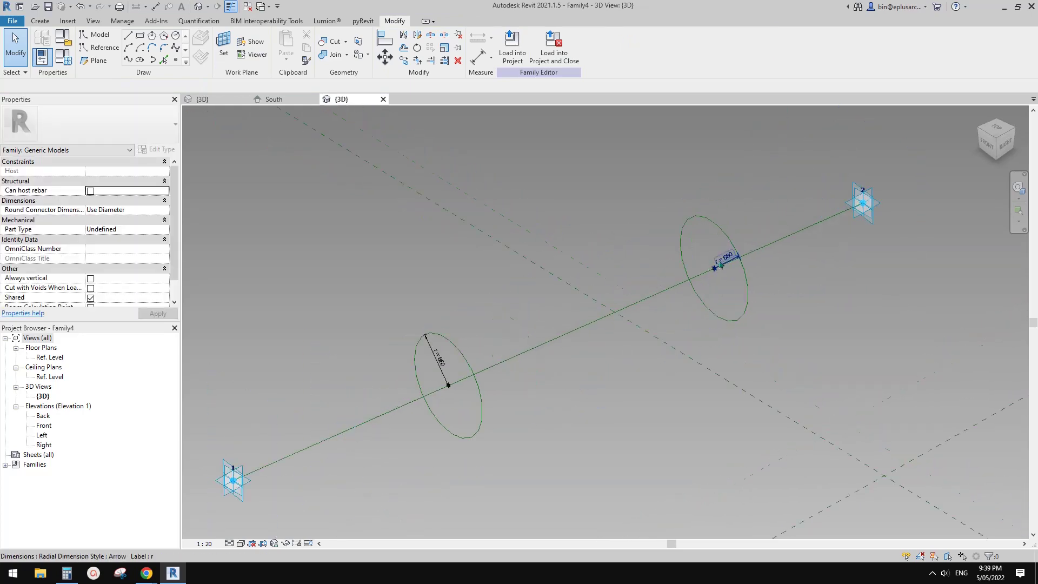
pyautogui.moveTo(713, 282); pyautogui.dragTo(762, 276, button='middle')
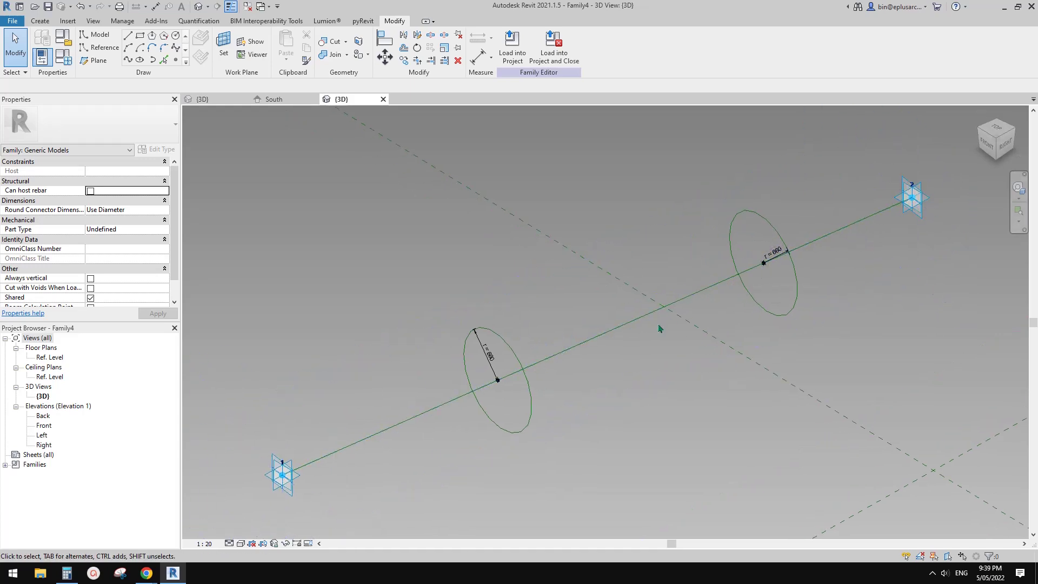
pyautogui.scroll(-2, 659, 329)
pyautogui.moveTo(657, 336); pyautogui.dragTo(630, 342, button='middle')
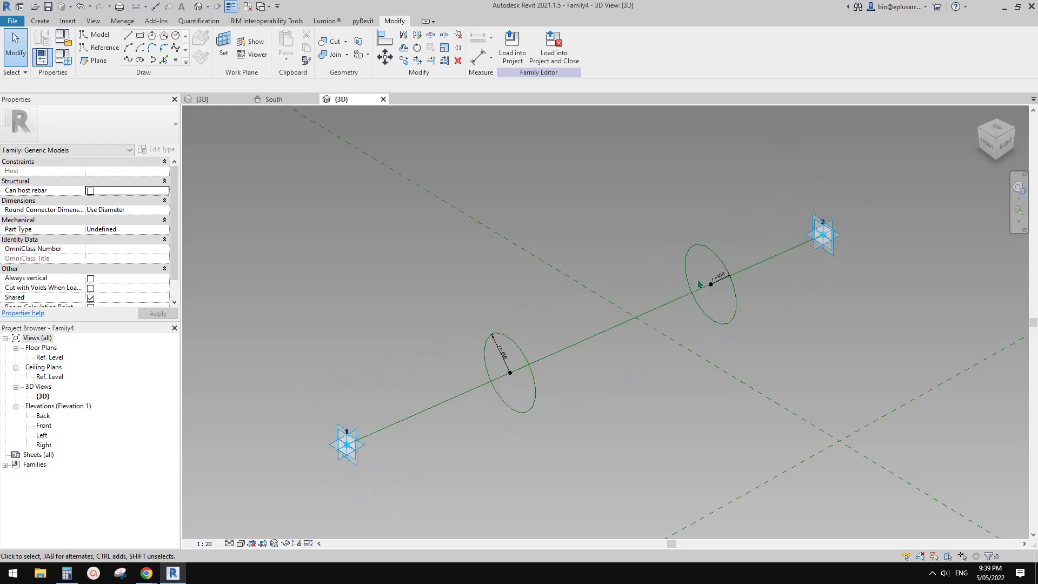
pyautogui.moveTo(714, 290); pyautogui.dragTo(672, 273, button='middle')
pyautogui.click(707, 256)
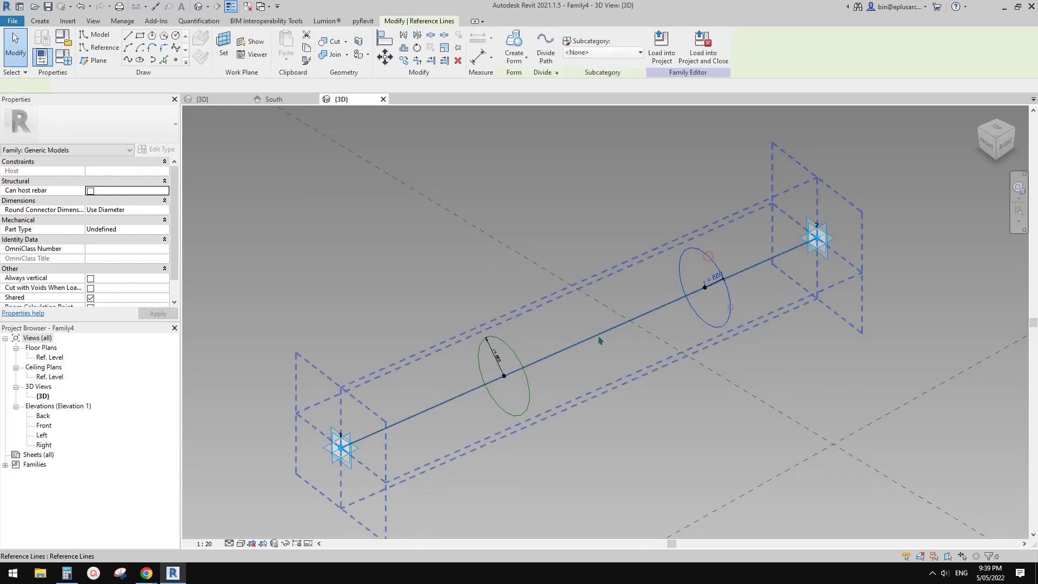
pyautogui.press('Escape')
pyautogui.click(57, 65)
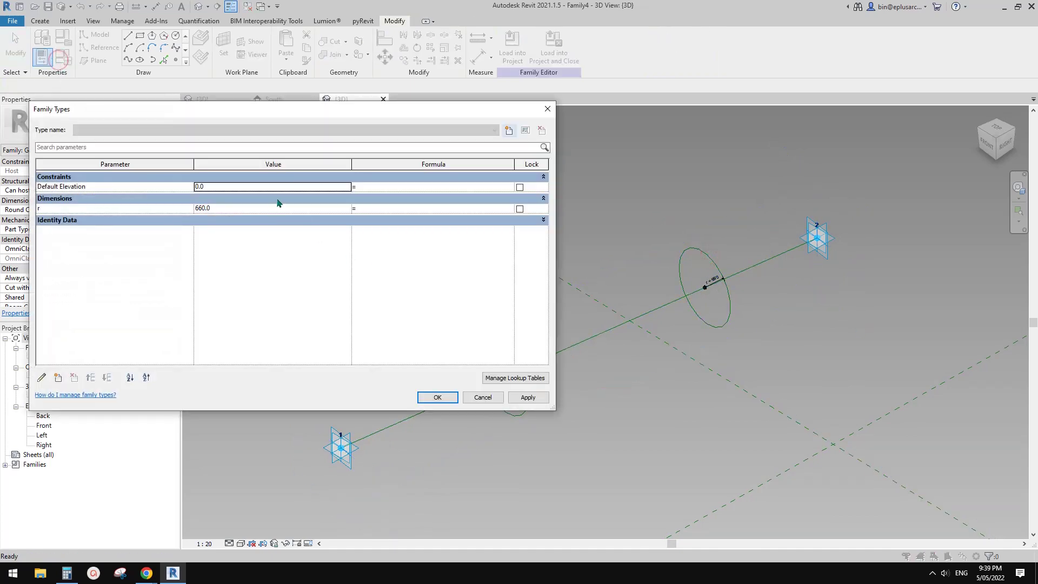
pyautogui.click(442, 400)
# Create a solid form between the two reference circles
pyautogui.scroll(2, 507, 380)
pyautogui.click(814, 249)
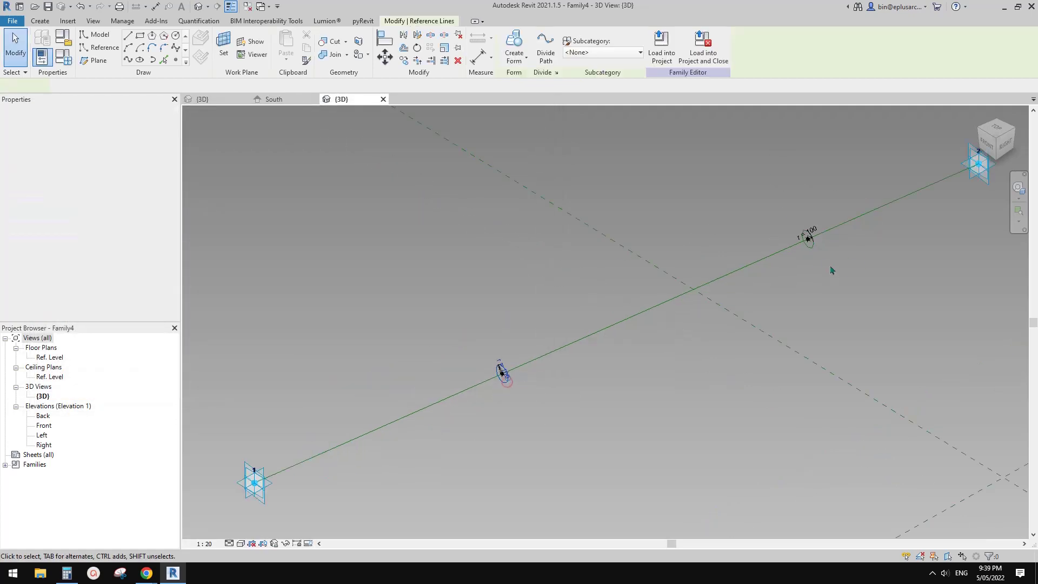
pyautogui.keyDown('ctrl'); pyautogui.click(756, 264); pyautogui.keyUp('ctrl')
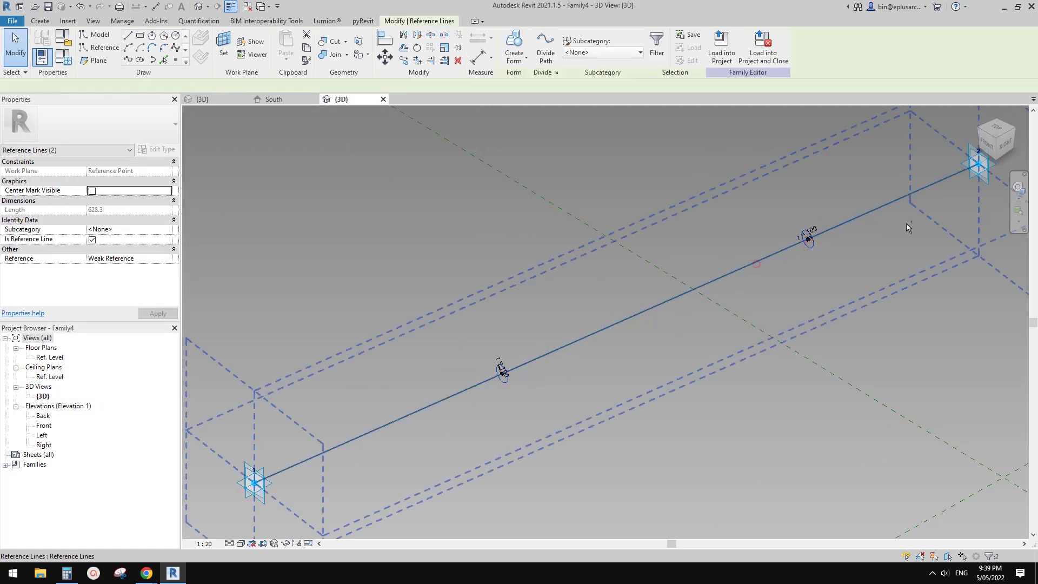
pyautogui.click(516, 43)
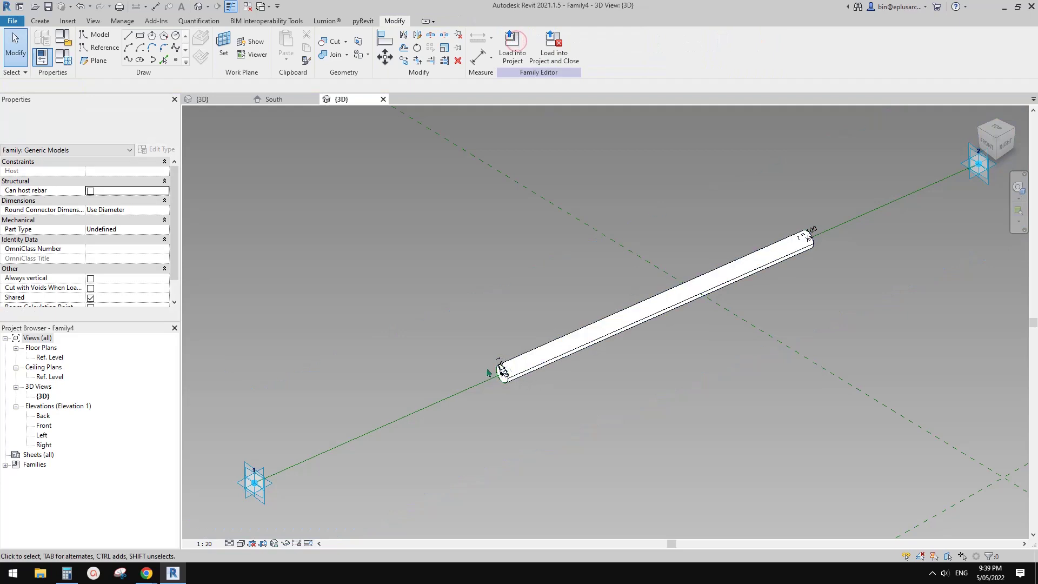
# Set the normalized curve parameter of the hosted point nearest adaptive point 1 to 0
pyautogui.moveTo(503, 382); pyautogui.dragTo(505, 386)
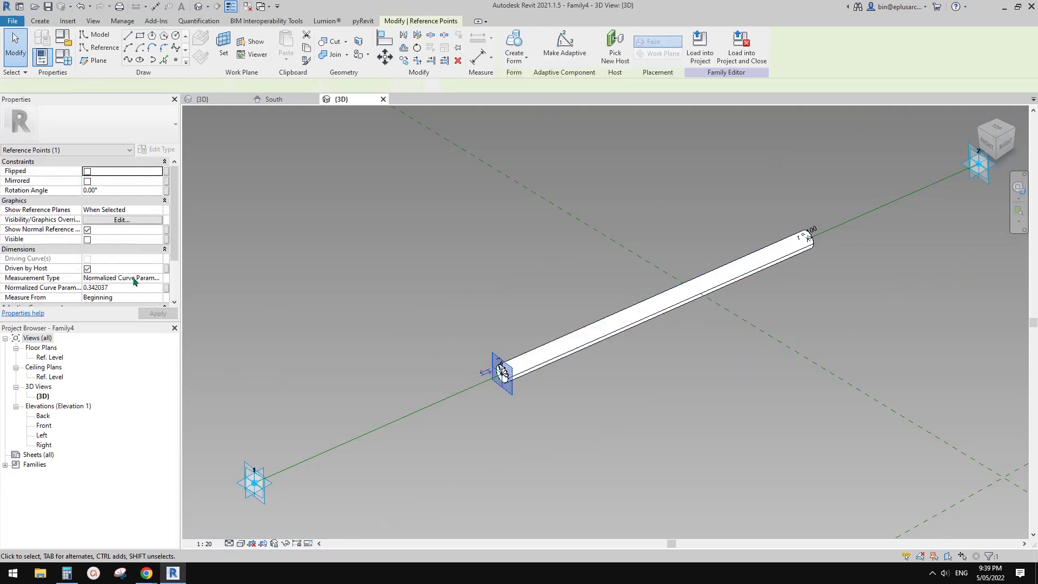
pyautogui.click(120, 289)
pyautogui.write('0.000000')
pyautogui.click(739, 188)
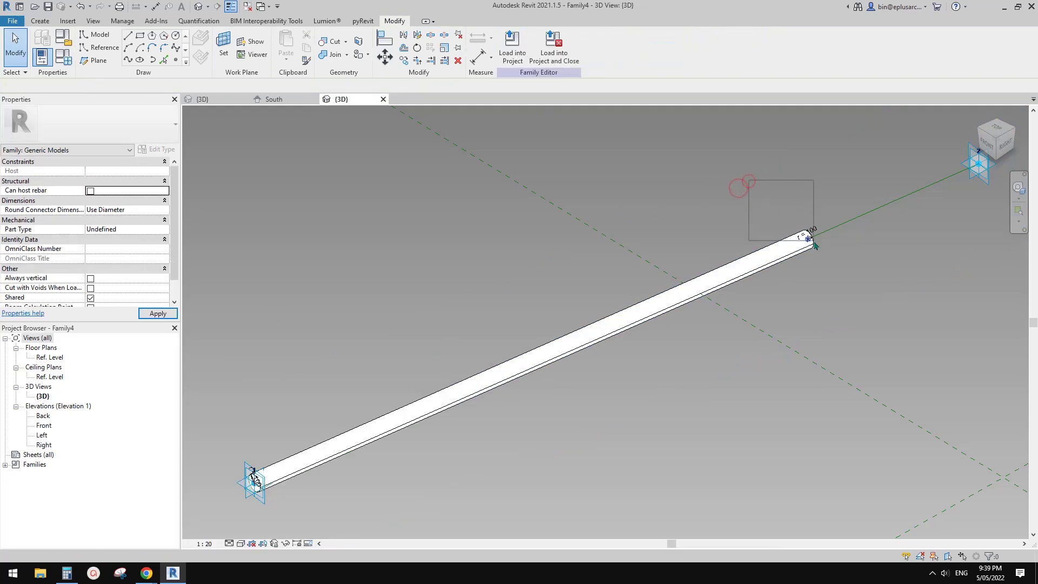
# Set the normalized curve parameter of the hosted point nearest adaptive point 2 to 1
pyautogui.moveTo(790, 241); pyautogui.dragTo(811, 242)
pyautogui.click(135, 290)
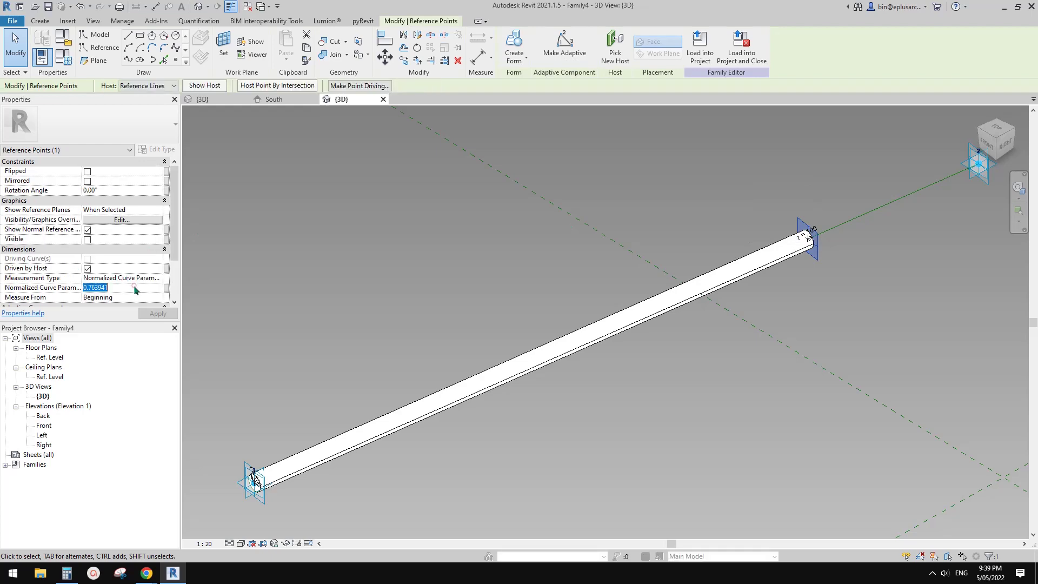
pyautogui.write('1')
pyautogui.scroll(-1, 493, 198)
pyautogui.moveTo(549, 185); pyautogui.dragTo(520, 199, button='middle')
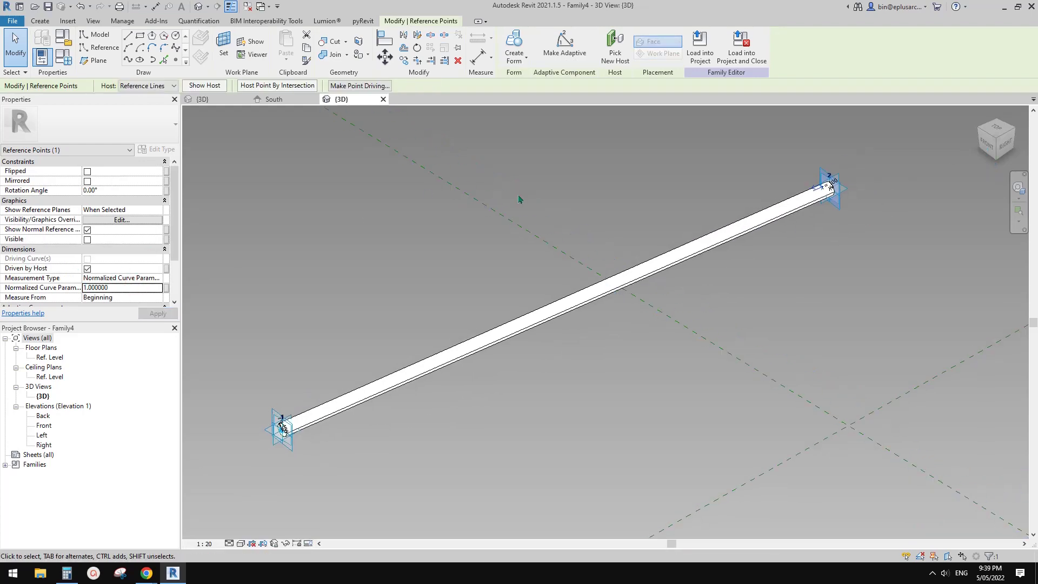
pyautogui.click(660, 149)
# Load the adaptive cable family into the bridge mass family and close it without saving
pyautogui.moveTo(661, 149); pyautogui.dragTo(643, 154, button='middle')
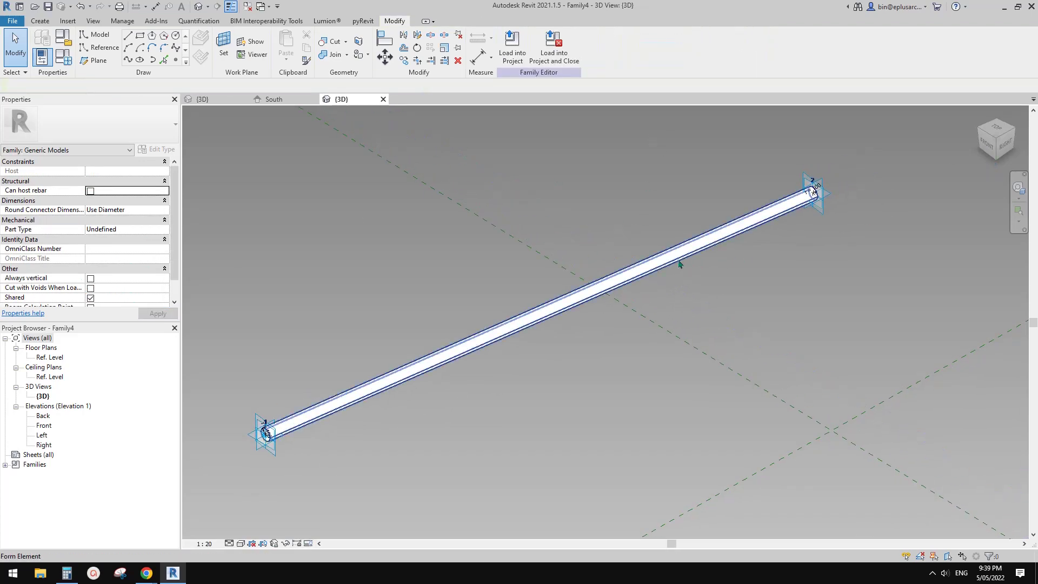
pyautogui.moveTo(642, 215); pyautogui.dragTo(641, 224, button='middle')
pyautogui.moveTo(621, 169); pyautogui.dragTo(618, 183, button='middle')
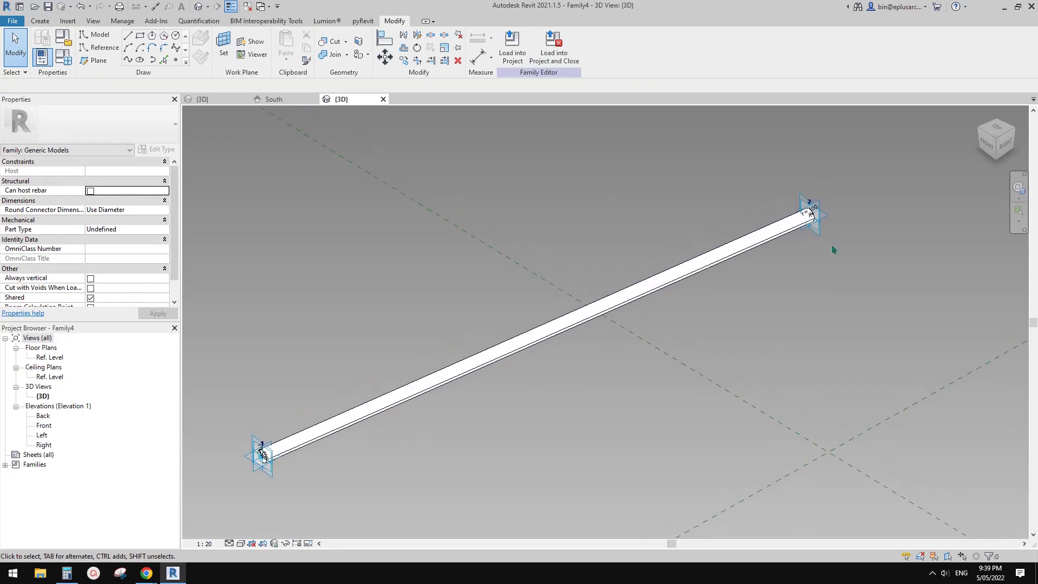
pyautogui.click(554, 59)
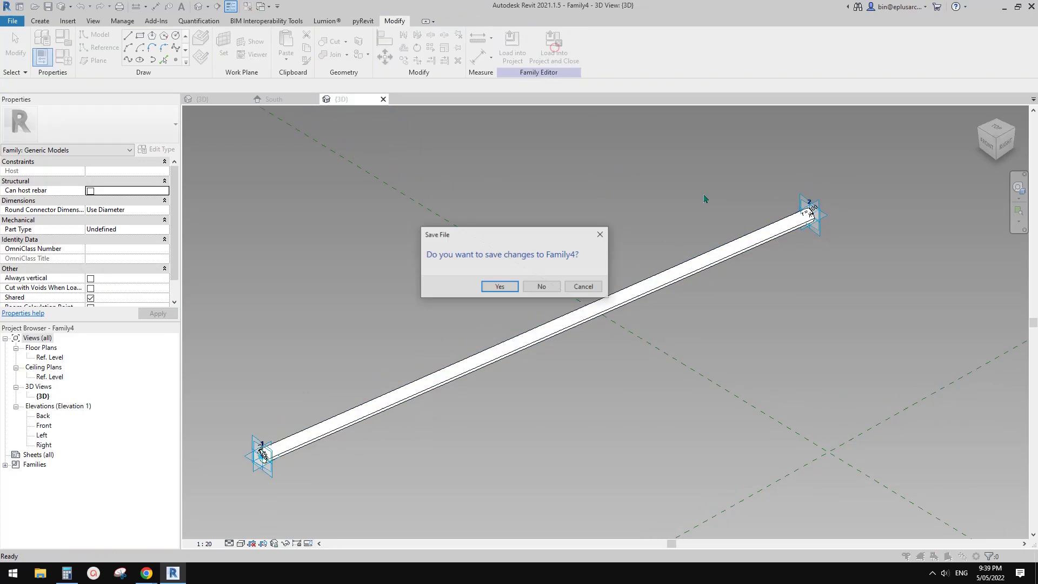
pyautogui.click(540, 286)
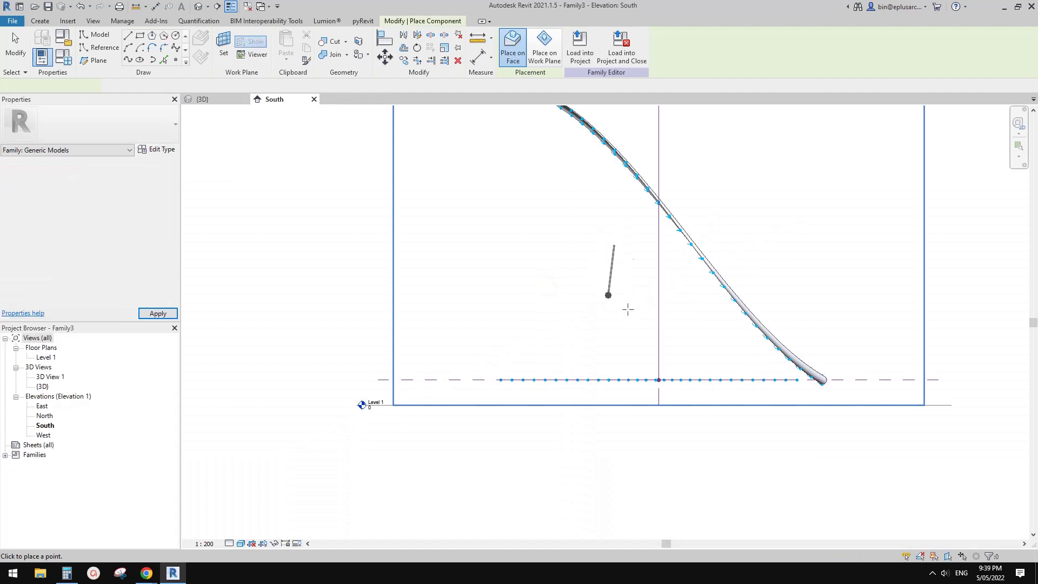
# In the 3D view, place a Family4 cable from the arch's second upper node to the second node on the deck spline
pyautogui.click(206, 8)
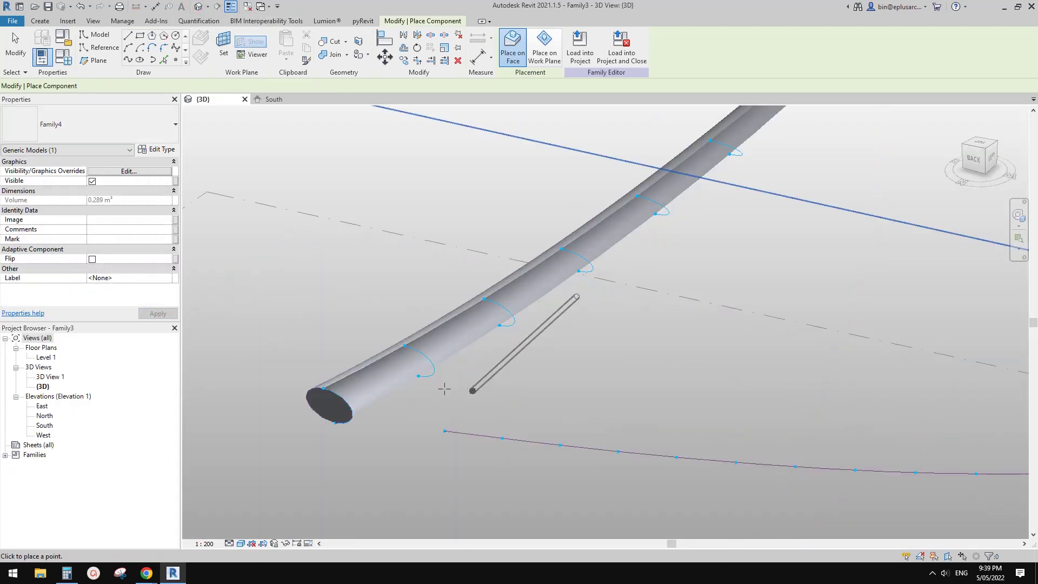
pyautogui.scroll(5, 439, 382)
pyautogui.moveTo(440, 383); pyautogui.dragTo(489, 334, button='middle')
pyautogui.scroll(1, 473, 339)
pyautogui.scroll(-3, 481, 335)
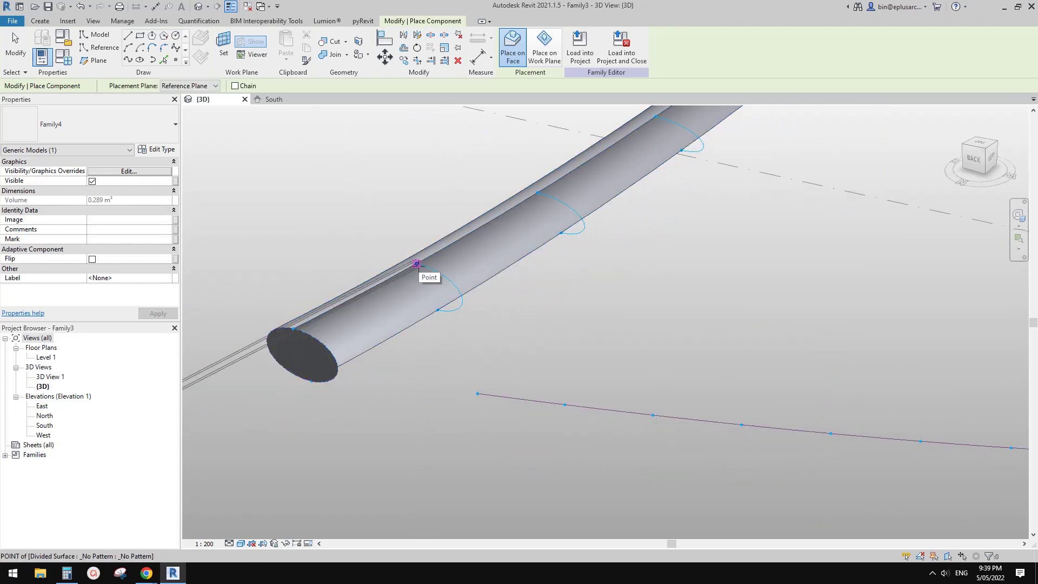
pyautogui.click(417, 263)
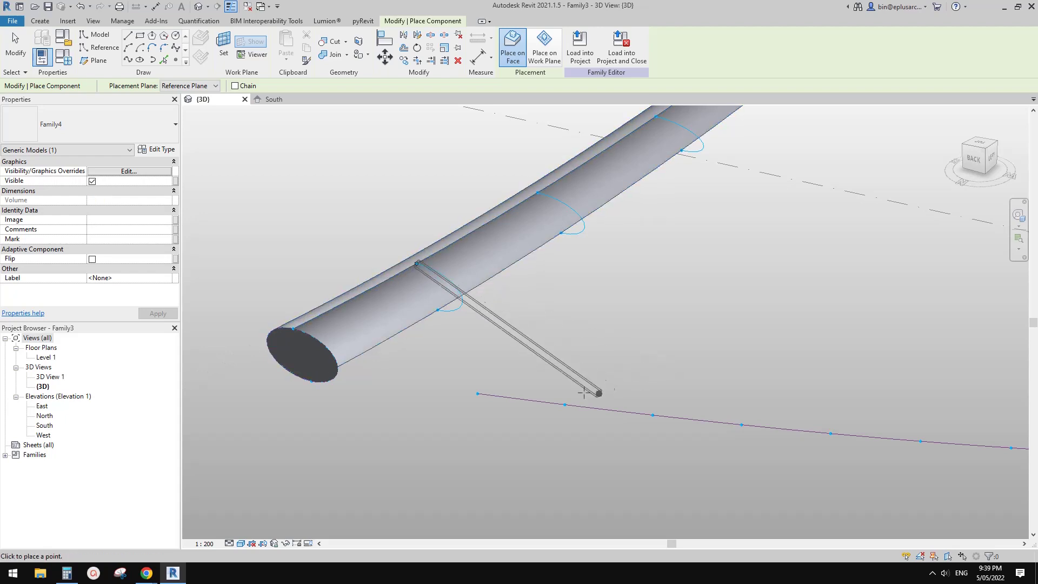
pyautogui.click(564, 404)
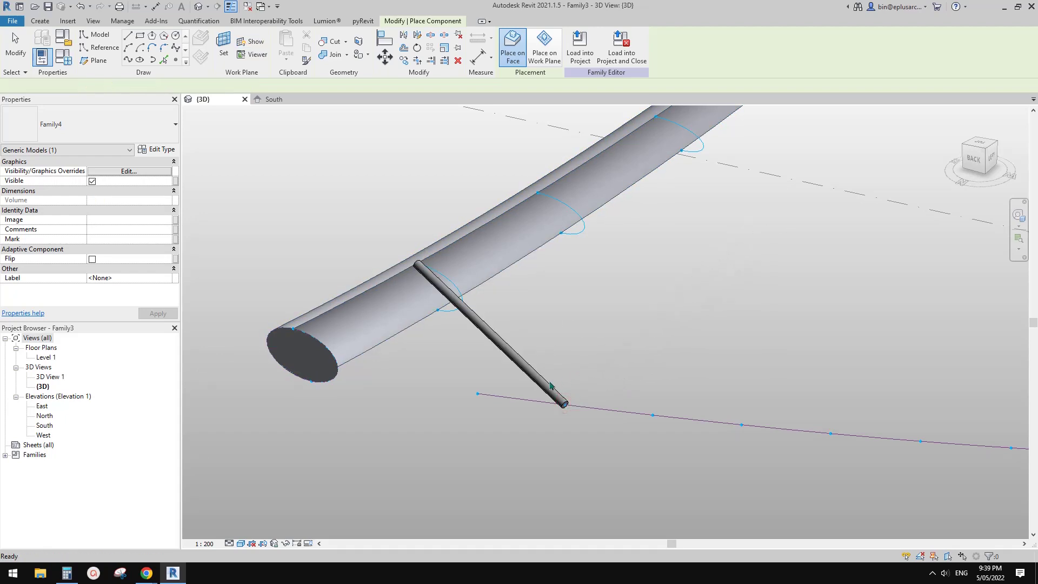
pyautogui.press('Escape')
# Try to repeat the placed cable along the arch and deck nodes, and undo the repetition
pyautogui.click(432, 50)
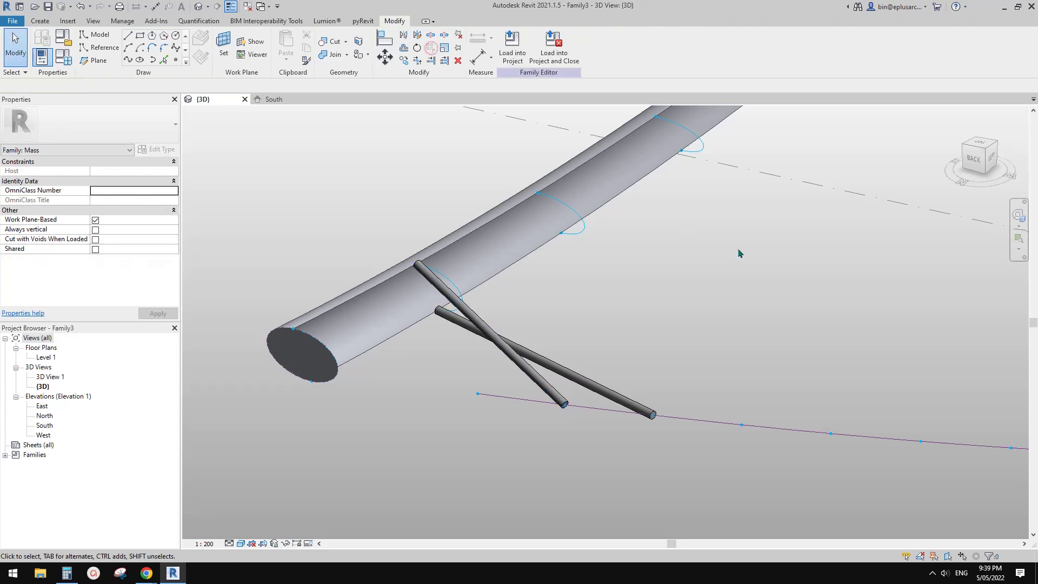
pyautogui.scroll(-2, 738, 253)
pyautogui.moveTo(738, 253); pyautogui.dragTo(718, 292, button='middle')
pyautogui.scroll(3, 719, 292)
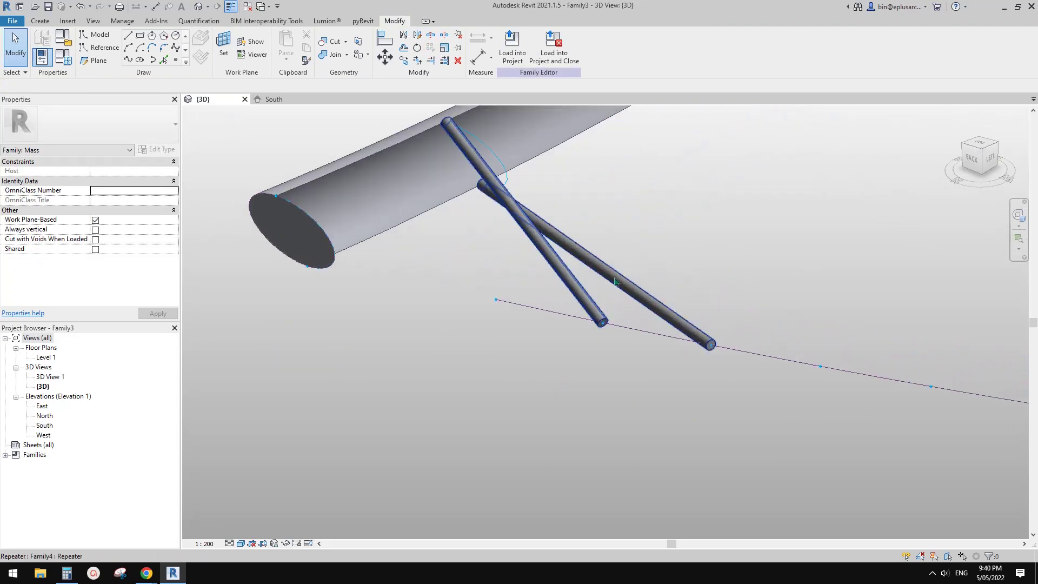
pyautogui.hotkey('ctrl', 'z')
# Place a second Family4 cable from the arch's third upper node to the third node on the deck spline
pyautogui.scroll(-5, 686, 297)
pyautogui.moveTo(653, 252); pyautogui.dragTo(558, 329, button='middle')
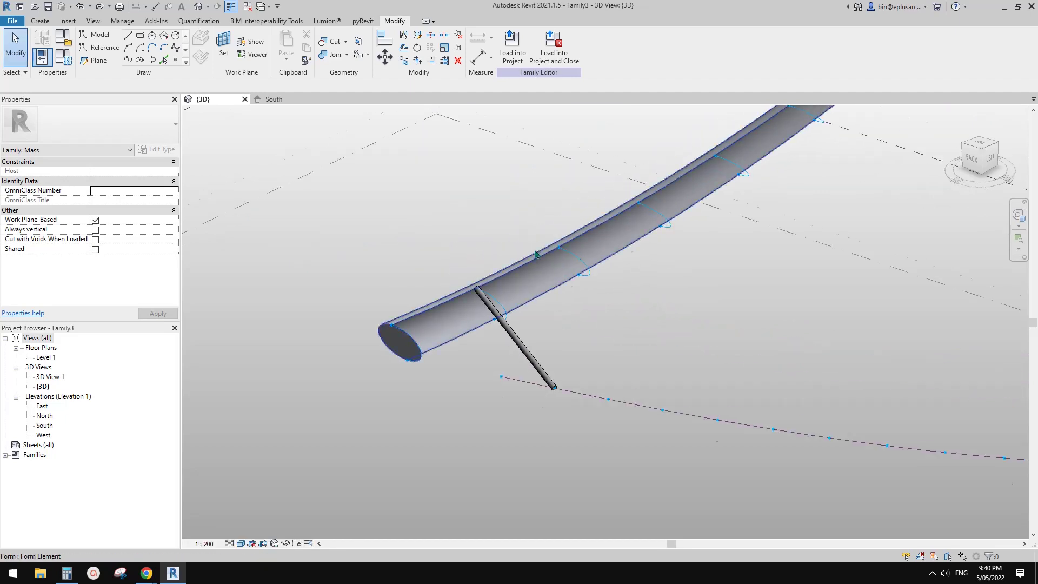
pyautogui.scroll(1, 535, 252)
pyautogui.click(38, 22)
pyautogui.moveTo(554, 226); pyautogui.dragTo(479, 211, button='middle')
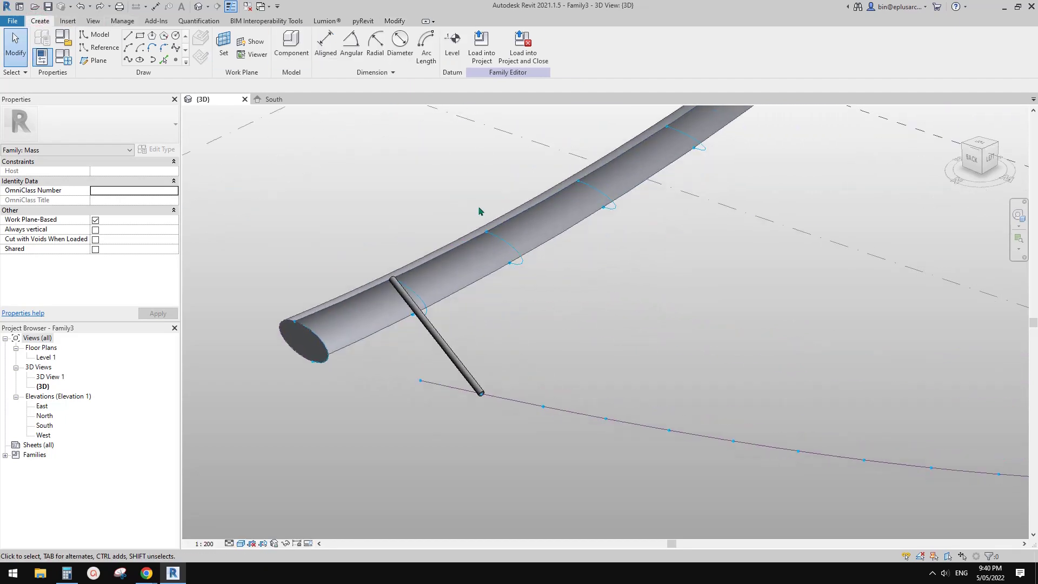
pyautogui.click(296, 48)
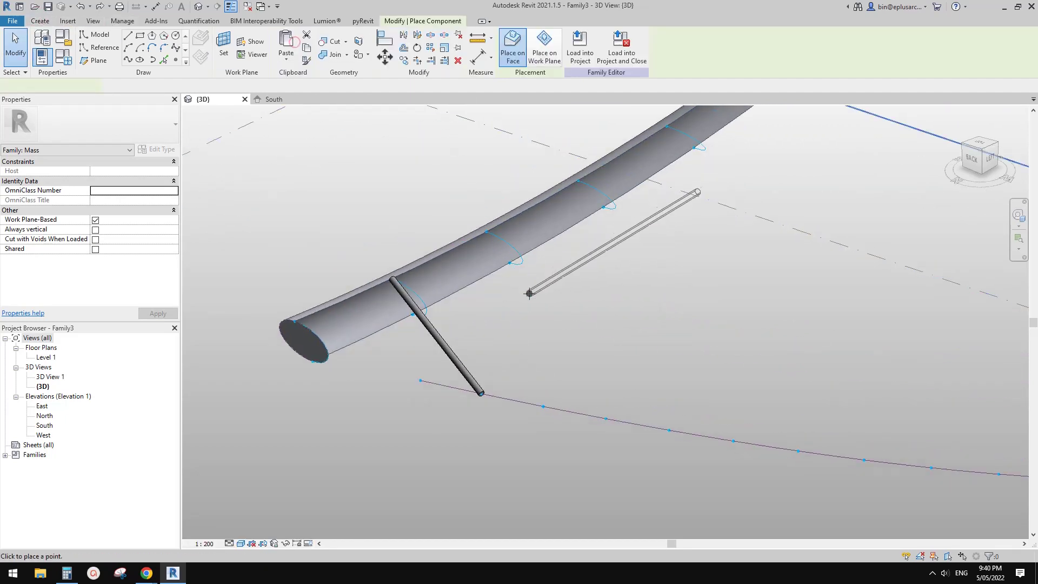
pyautogui.scroll(3, 481, 226)
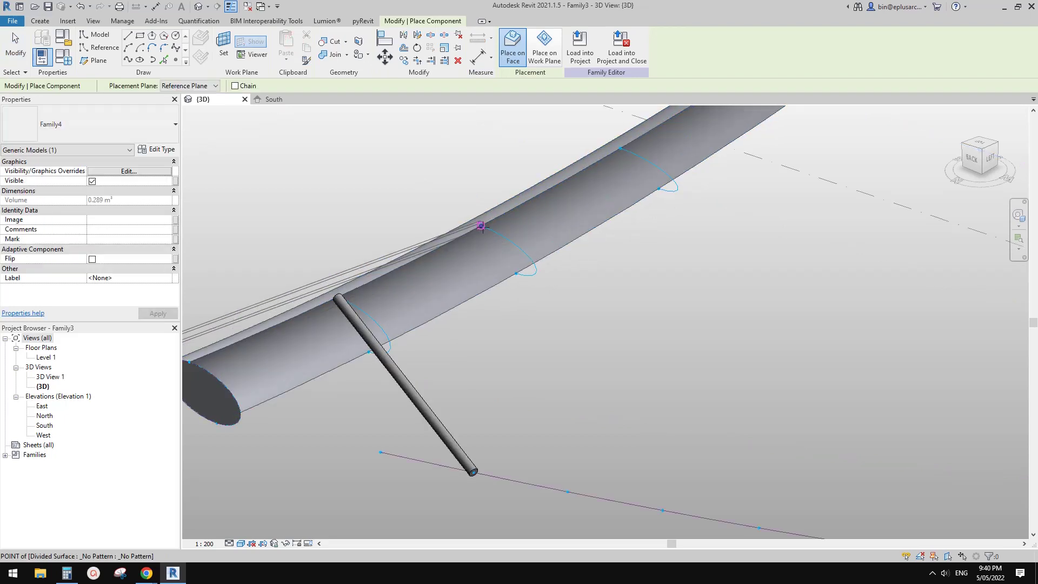
pyautogui.click(481, 226)
pyautogui.click(567, 491)
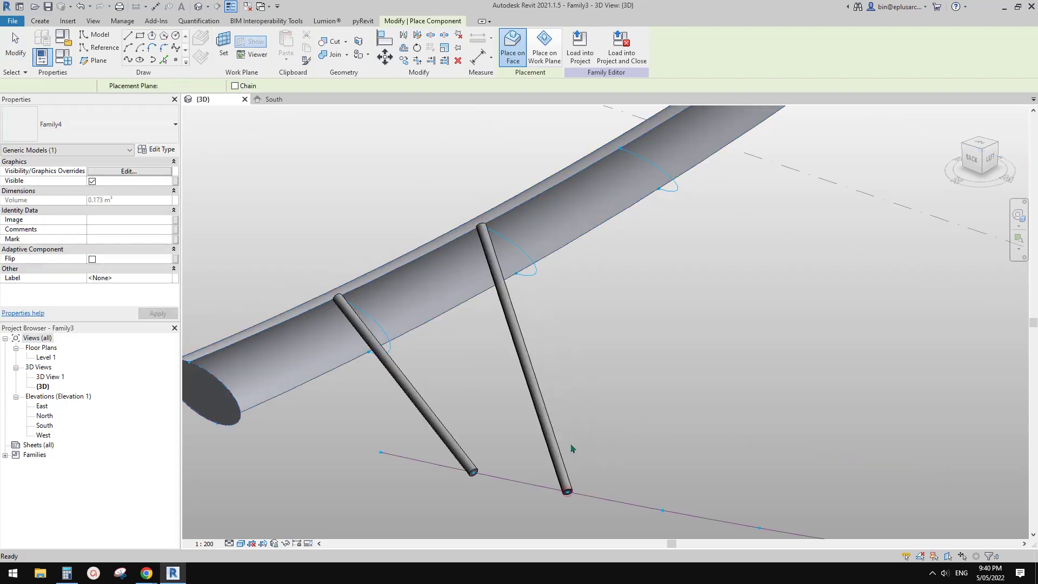
pyautogui.press('Escape')
pyautogui.press('Escape')
# Select both Family4 cables and repeat them along all the arch and deck spline nodes
pyautogui.click(545, 435)
pyautogui.keyDown('ctrl'); pyautogui.click(450, 443); pyautogui.keyUp('ctrl')
pyautogui.scroll(-2, 440, 336)
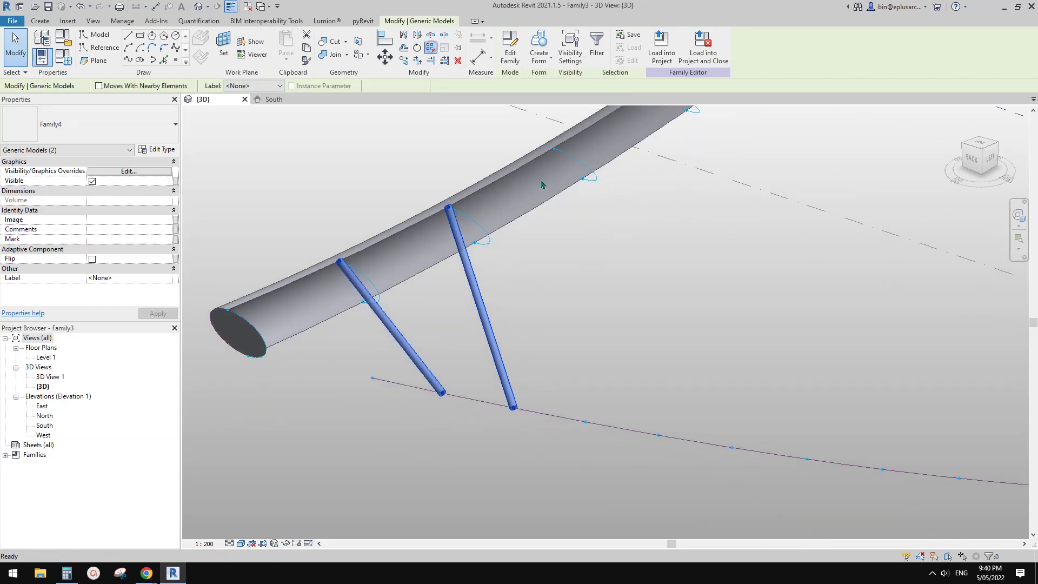
pyautogui.scroll(-4, 611, 283)
pyautogui.moveTo(706, 293); pyautogui.dragTo(630, 293, button='middle')
pyautogui.scroll(-1, 594, 339)
pyautogui.keyDown('shift'); pyautogui.moveTo(500, 315); pyautogui.dragTo(377, 315, button='middle'); pyautogui.keyUp('shift')
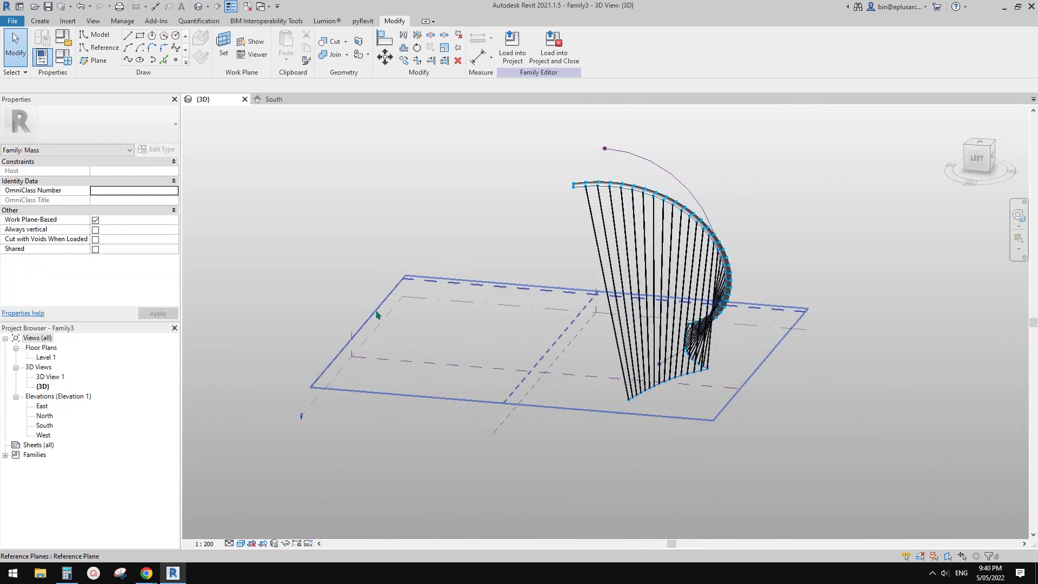
pyautogui.scroll(2, 478, 304)
pyautogui.keyDown('shift'); pyautogui.moveTo(484, 311); pyautogui.dragTo(752, 273, button='middle'); pyautogui.keyUp('shift')
pyautogui.scroll(1, 752, 274)
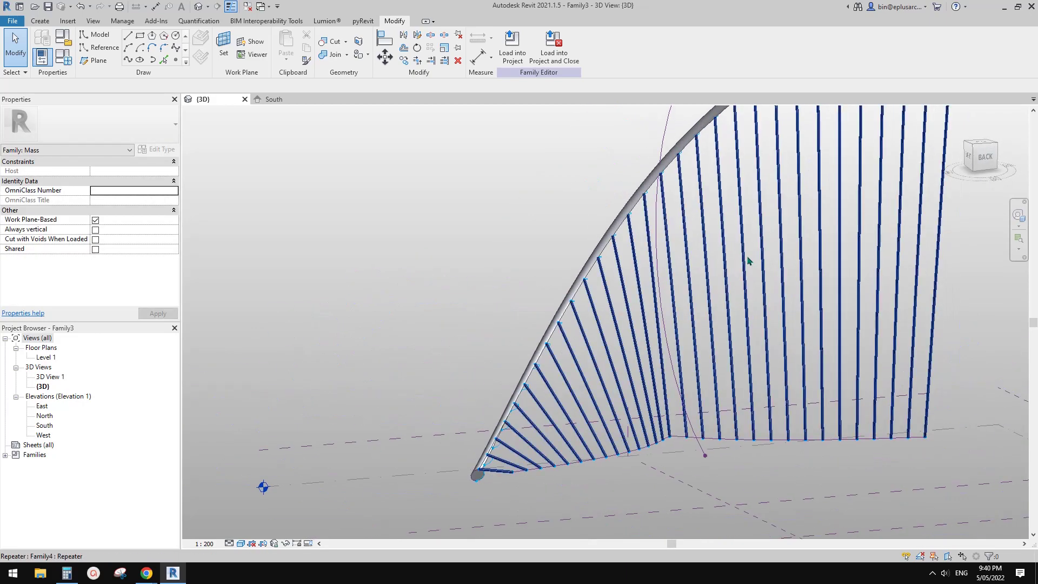
# Try an r value of 300 for the repeated Family4 cables, and return it to 100
pyautogui.click(748, 262)
pyautogui.scroll(1, 735, 273)
pyautogui.click(155, 152)
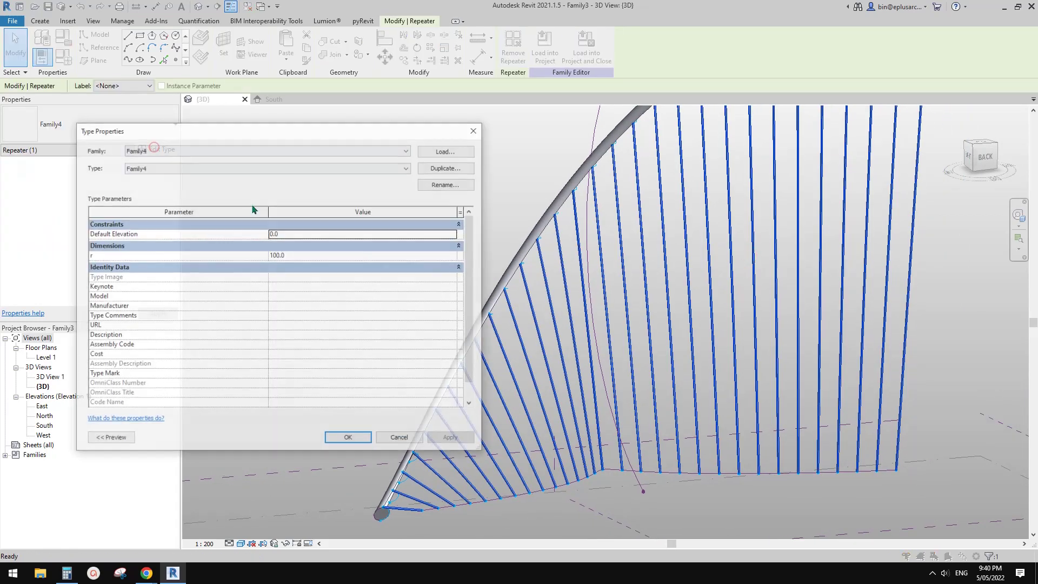
pyautogui.click(305, 256)
pyautogui.write('3')
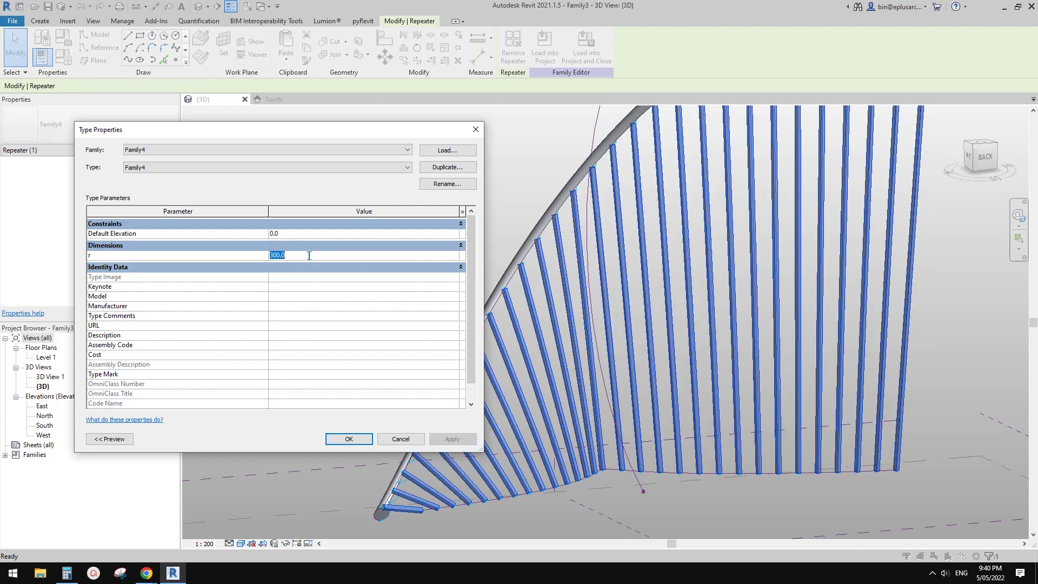
pyautogui.write('10')
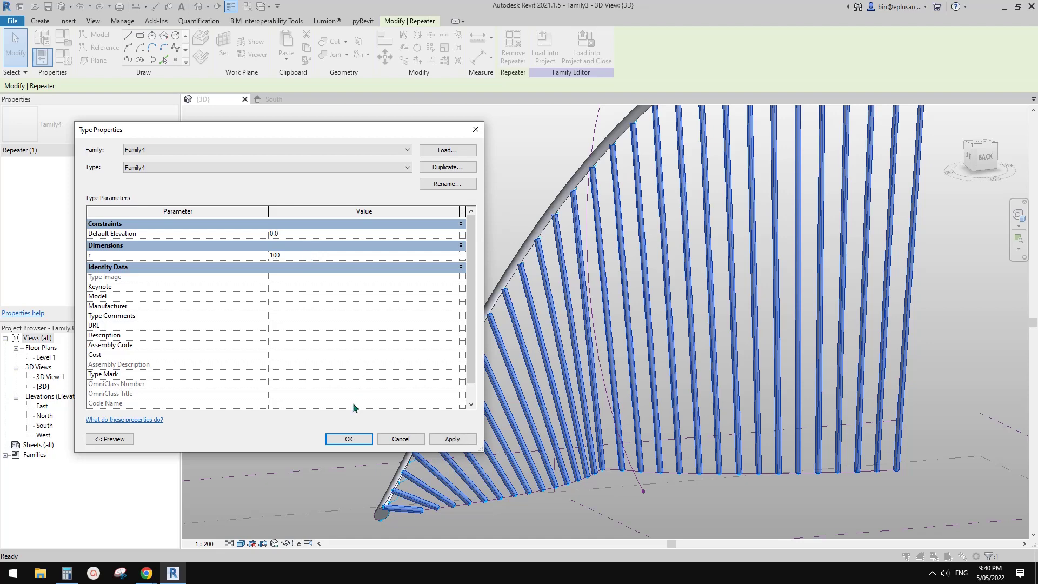
pyautogui.write('0')
pyautogui.press('Return')
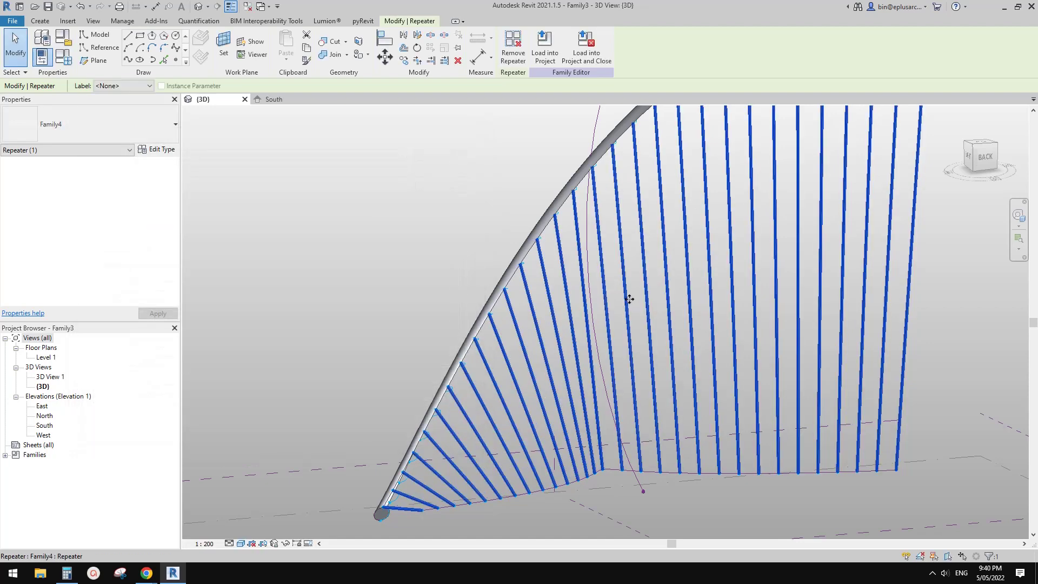
pyautogui.press('Escape')
# Set the number of nodes on the deck spline's divided path to 60
pyautogui.scroll(-2, 643, 304)
pyautogui.keyDown('shift'); pyautogui.moveTo(660, 352); pyautogui.dragTo(641, 326, button='middle'); pyautogui.keyUp('shift')
pyautogui.click(651, 336)
pyautogui.click(640, 318)
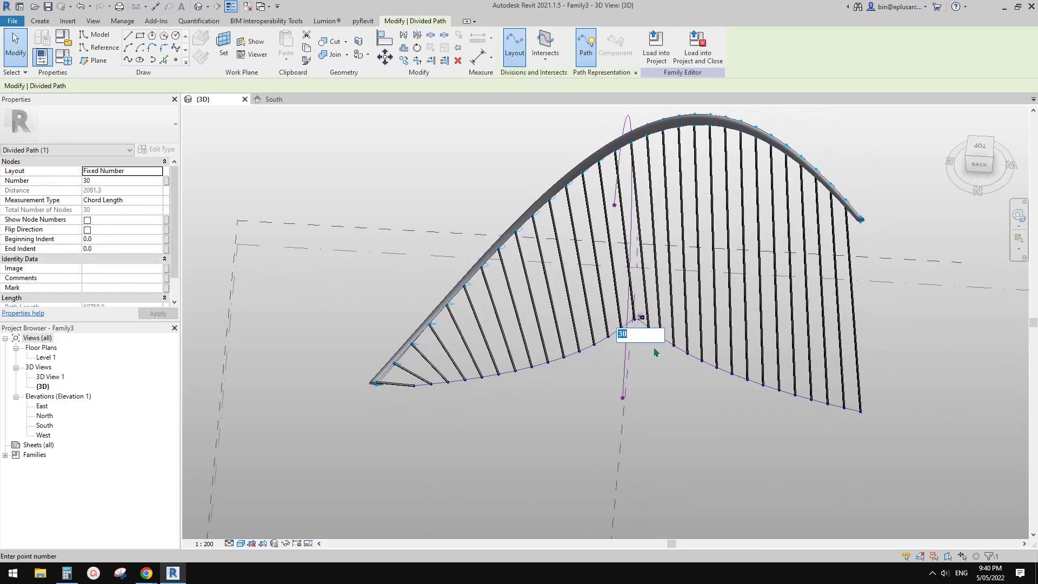
pyautogui.moveTo(664, 363); pyautogui.dragTo(659, 367, button='middle')
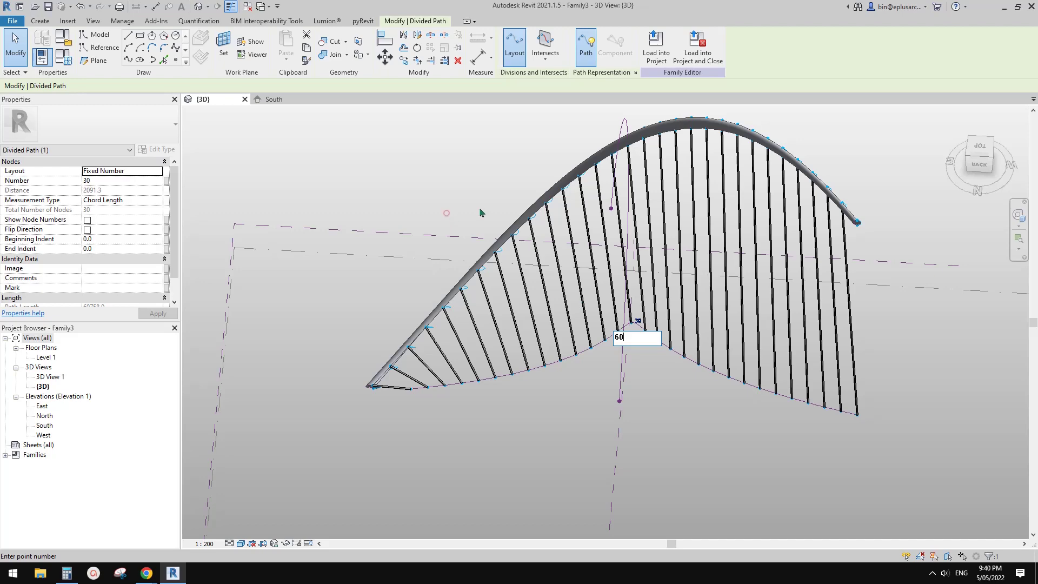
pyautogui.press('Return')
pyautogui.press('Escape')
# Set the U grid number of the arch's divided surface to 60
pyautogui.scroll(2, 779, 188)
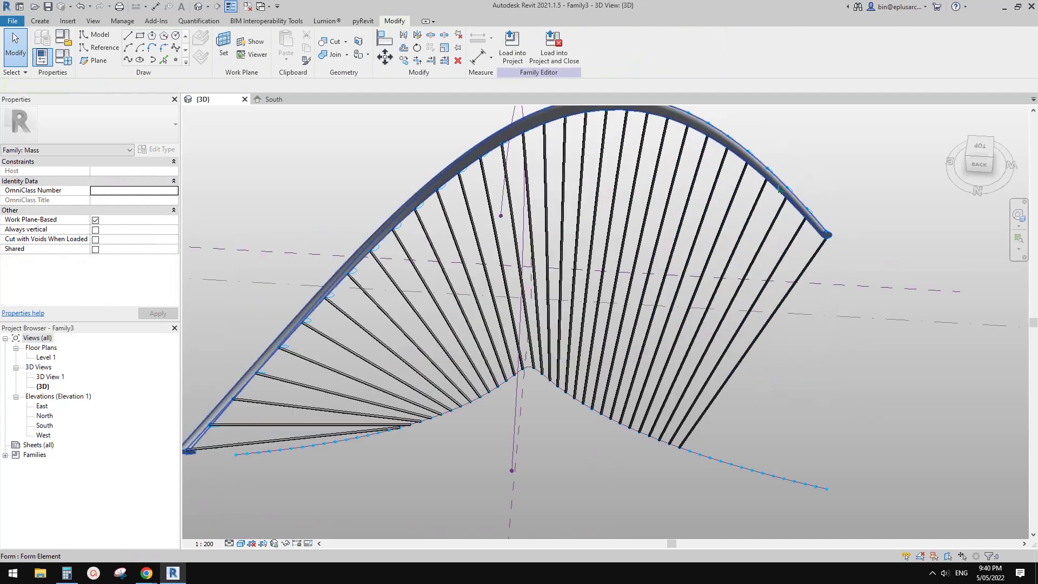
pyautogui.click(779, 191)
pyautogui.scroll(2, 778, 192)
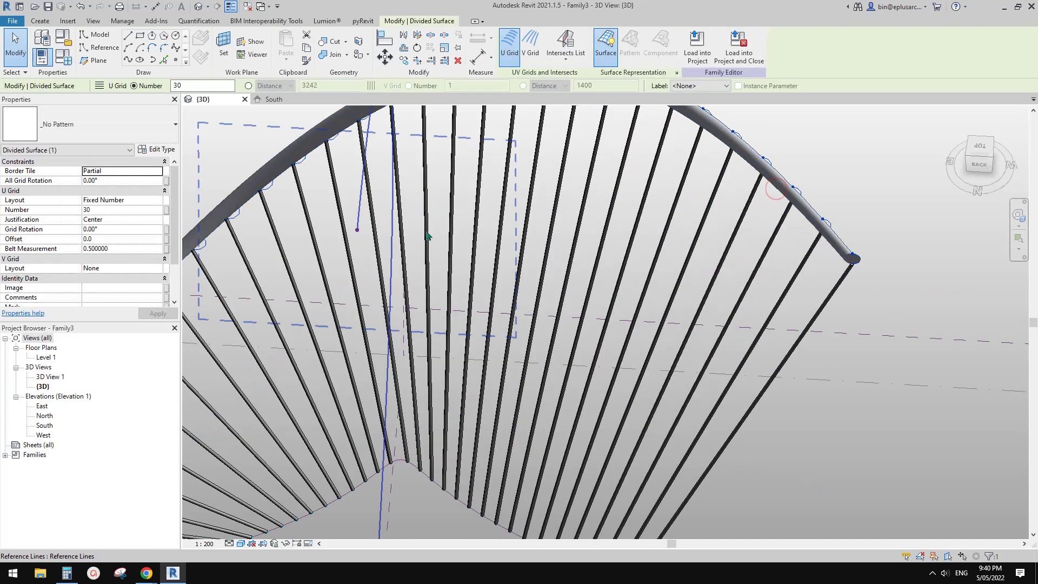
pyautogui.click(120, 210)
pyautogui.write('60')
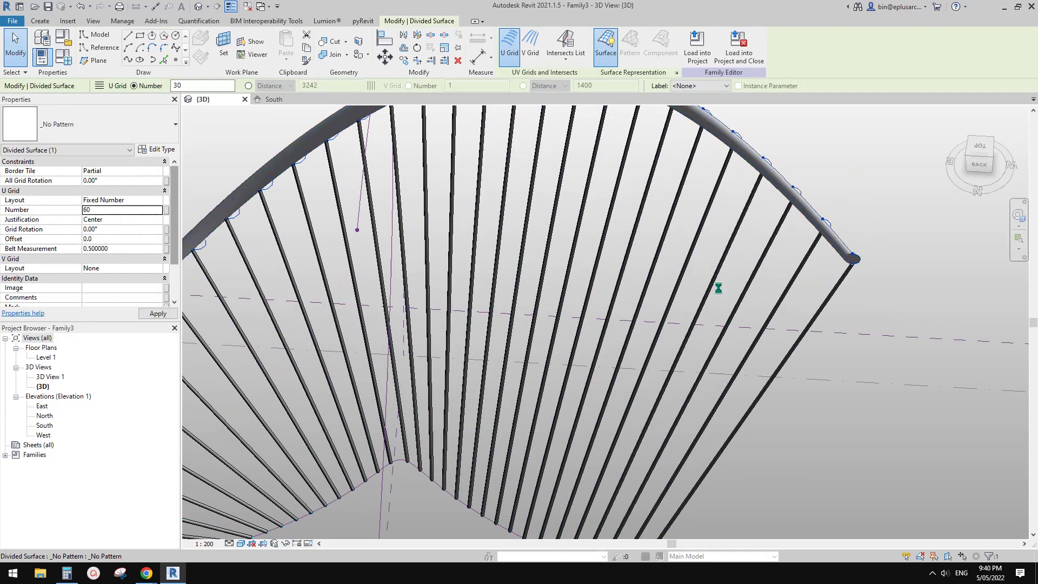
pyautogui.scroll(-1, 734, 348)
pyautogui.scroll(-3, 735, 352)
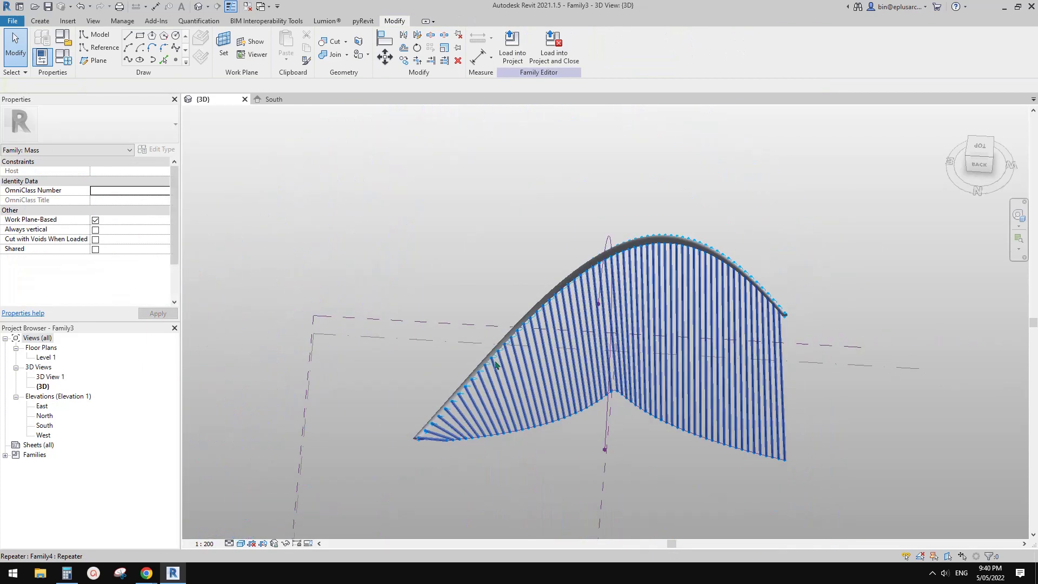
# Set the r type parameter of the repeated Family4 cables to 60
pyautogui.scroll(2, 735, 353)
pyautogui.keyDown('shift'); pyautogui.moveTo(735, 352); pyautogui.dragTo(634, 301, button='middle'); pyautogui.keyUp('shift')
pyautogui.click(634, 300)
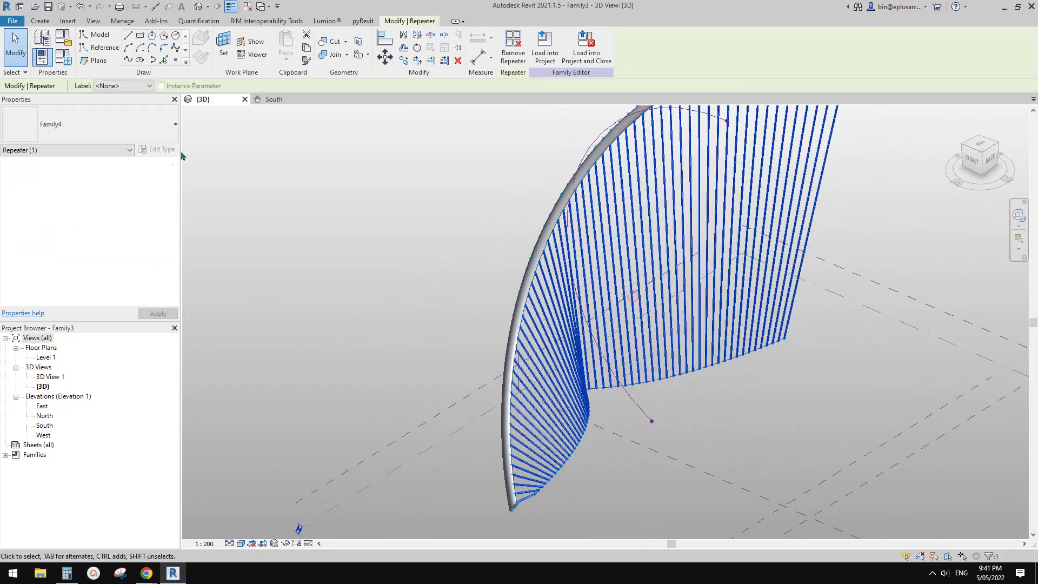
pyautogui.click(159, 150)
pyautogui.click(310, 255)
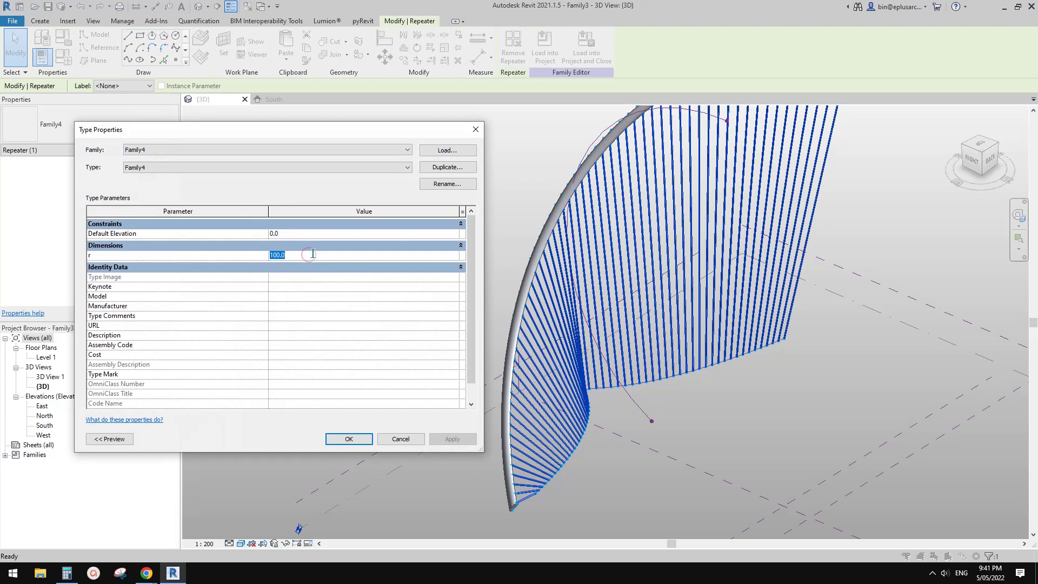
pyautogui.write('60')
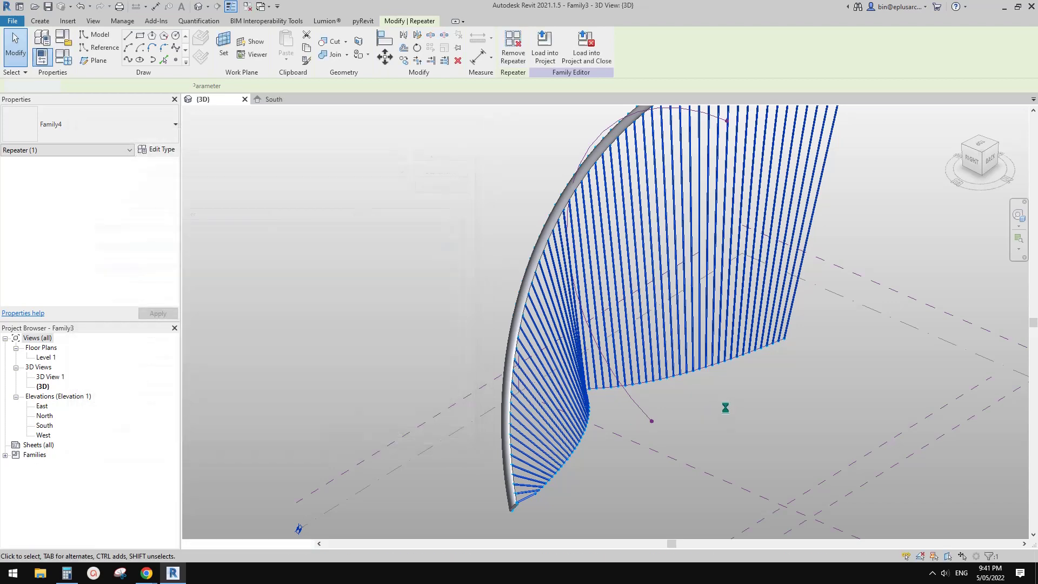
pyautogui.click(725, 410)
# Examine the cable spacing at the deck spline's central bend and the control points of its reference line
pyautogui.scroll(2, 611, 378)
pyautogui.keyDown('shift'); pyautogui.moveTo(612, 378); pyautogui.dragTo(502, 421, button='middle'); pyautogui.keyUp('shift')
pyautogui.scroll(5, 621, 356)
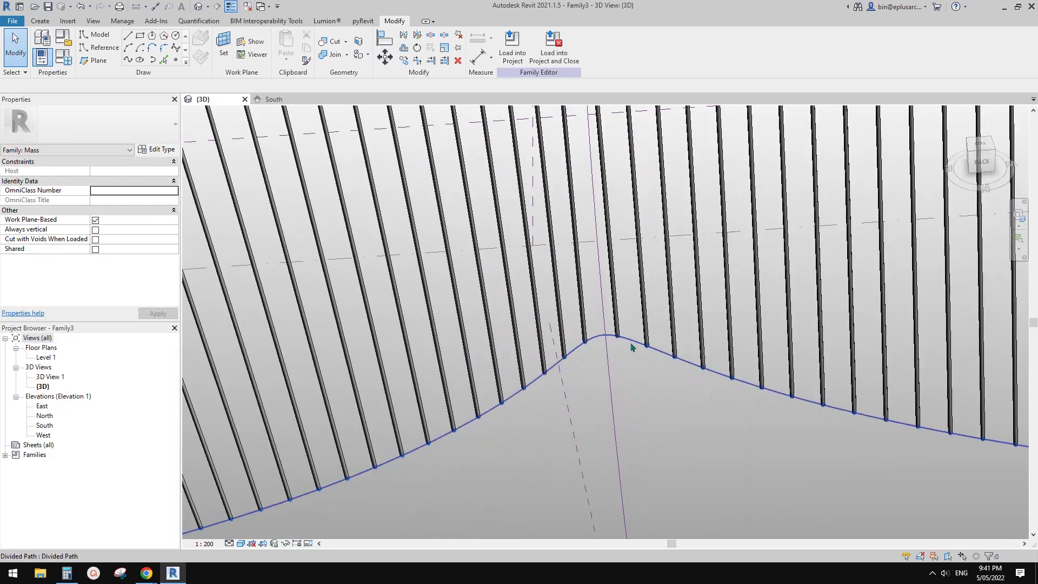
pyautogui.click(630, 339)
pyautogui.click(645, 369)
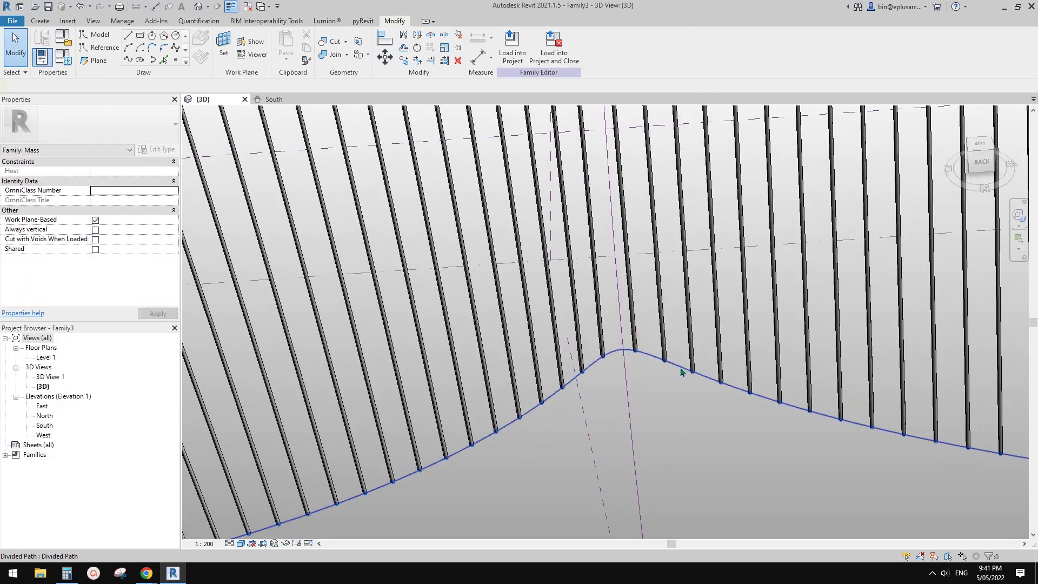
pyautogui.click(679, 371)
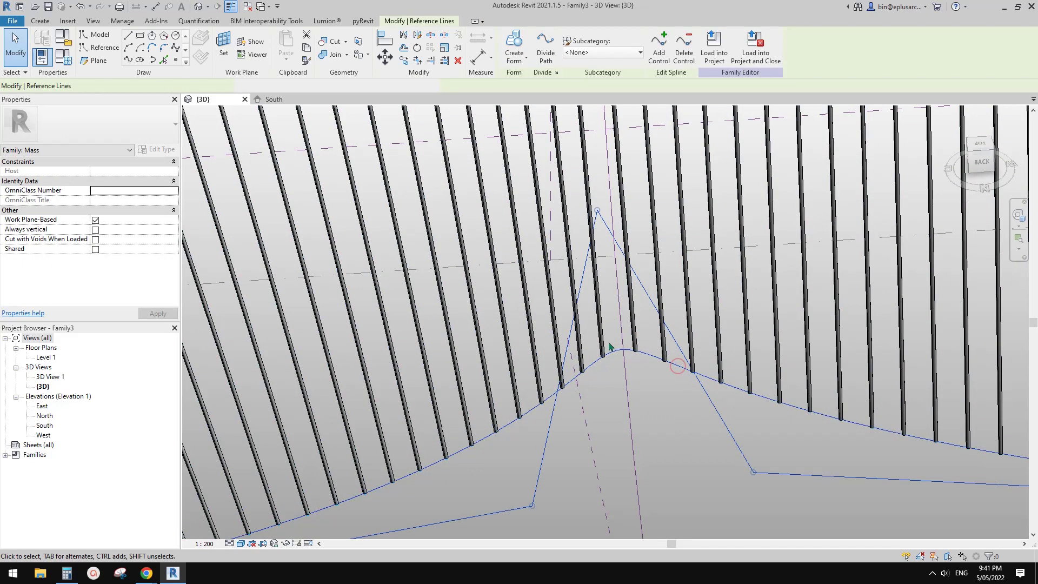
pyautogui.scroll(-5, 676, 369)
pyautogui.keyDown('shift'); pyautogui.moveTo(676, 369); pyautogui.dragTo(601, 359, button='middle'); pyautogui.keyUp('shift')
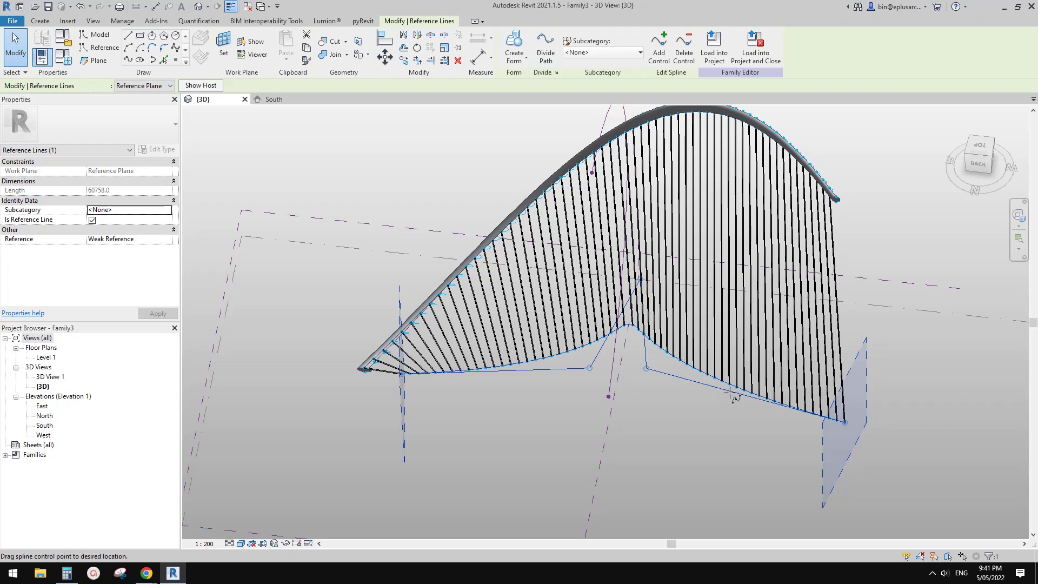
pyautogui.keyDown('shift'); pyautogui.moveTo(662, 410); pyautogui.dragTo(755, 330, button='middle'); pyautogui.keyUp('shift')
pyautogui.scroll(-1, 727, 386)
pyautogui.click(665, 430)
# Lengthen the reference arc that drives the arch by moving its upper end farther outward
pyautogui.moveTo(751, 240); pyautogui.dragTo(682, 357, button='middle')
pyautogui.click(680, 269)
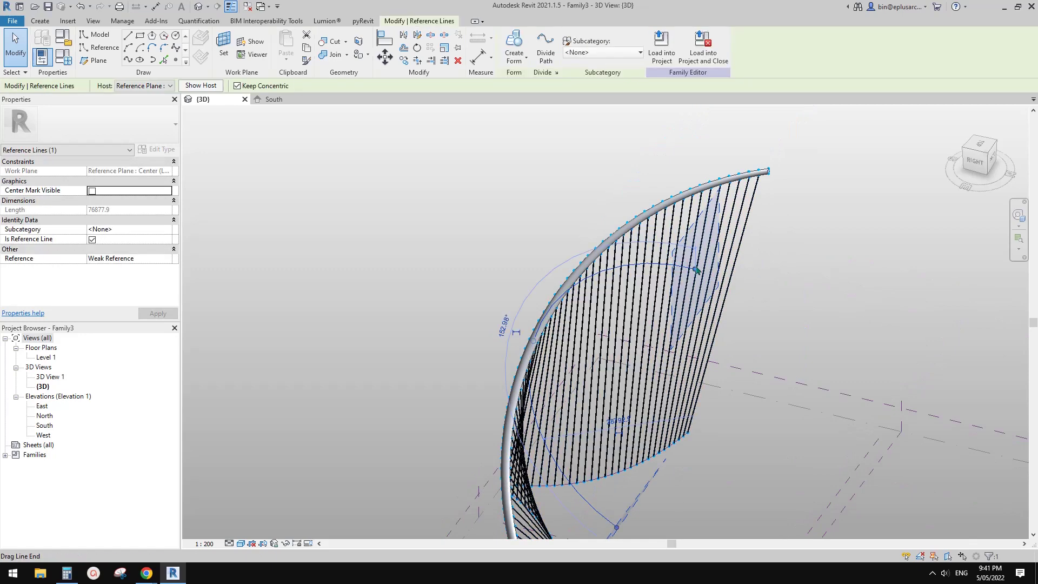
pyautogui.moveTo(695, 270); pyautogui.dragTo(764, 300)
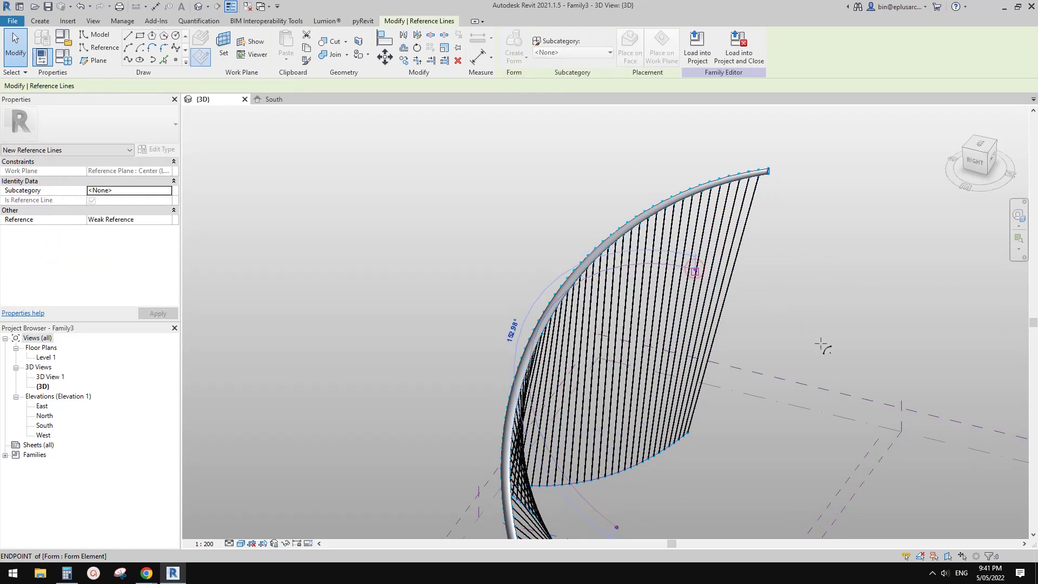
pyautogui.moveTo(837, 342); pyautogui.dragTo(948, 241)
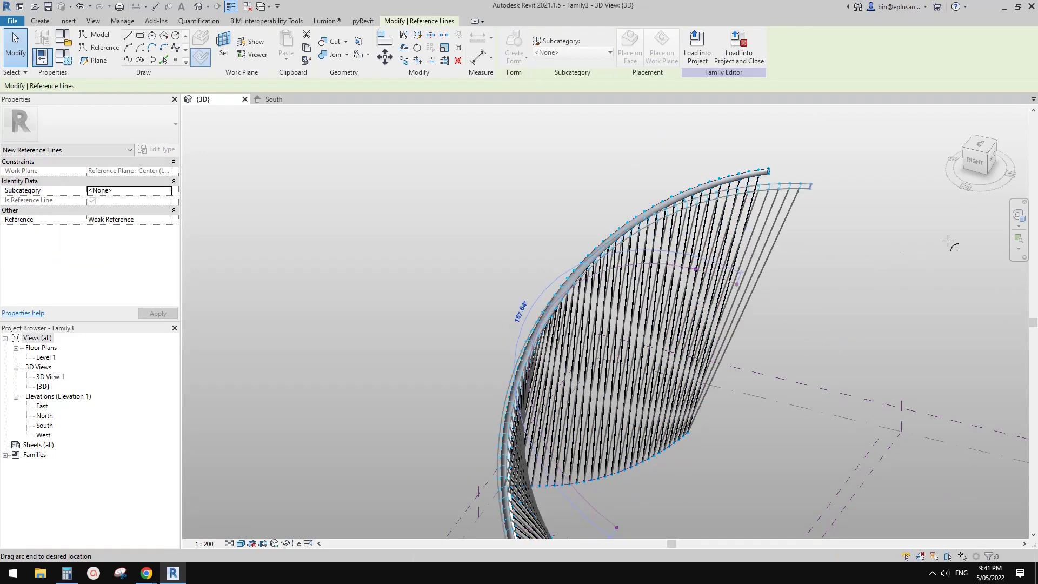
pyautogui.moveTo(800, 312); pyautogui.dragTo(806, 316)
pyautogui.press('Escape')
# Compare the reshaped bridge with the reference photo in the Google Docs document and return to Revit
pyautogui.keyDown('shift'); pyautogui.moveTo(798, 342); pyautogui.dragTo(562, 428, button='middle'); pyautogui.keyUp('shift')
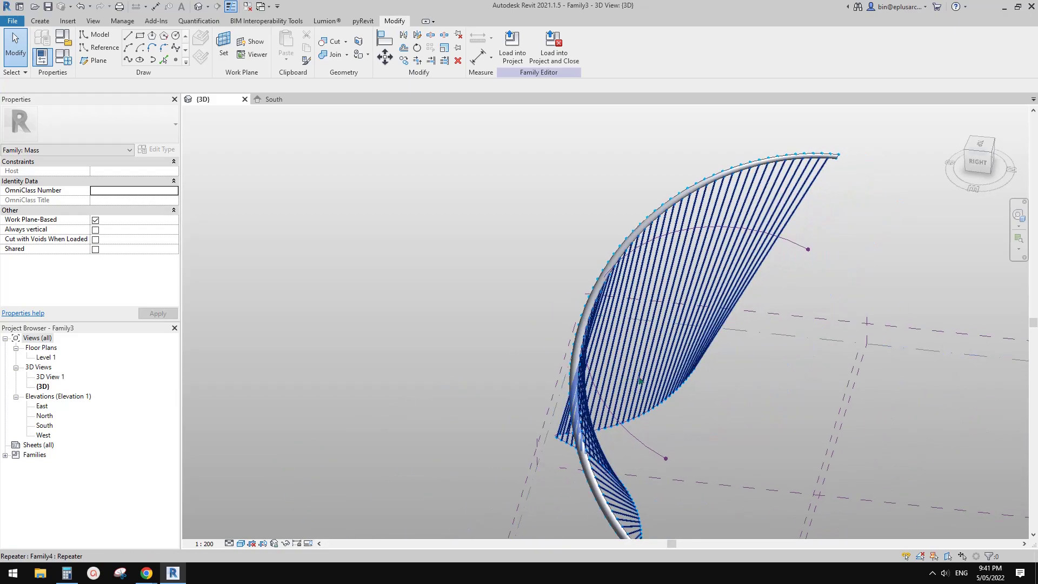
pyautogui.keyDown('shift'); pyautogui.moveTo(643, 385); pyautogui.dragTo(475, 453, button='middle'); pyautogui.keyUp('shift')
pyautogui.click(174, 573)
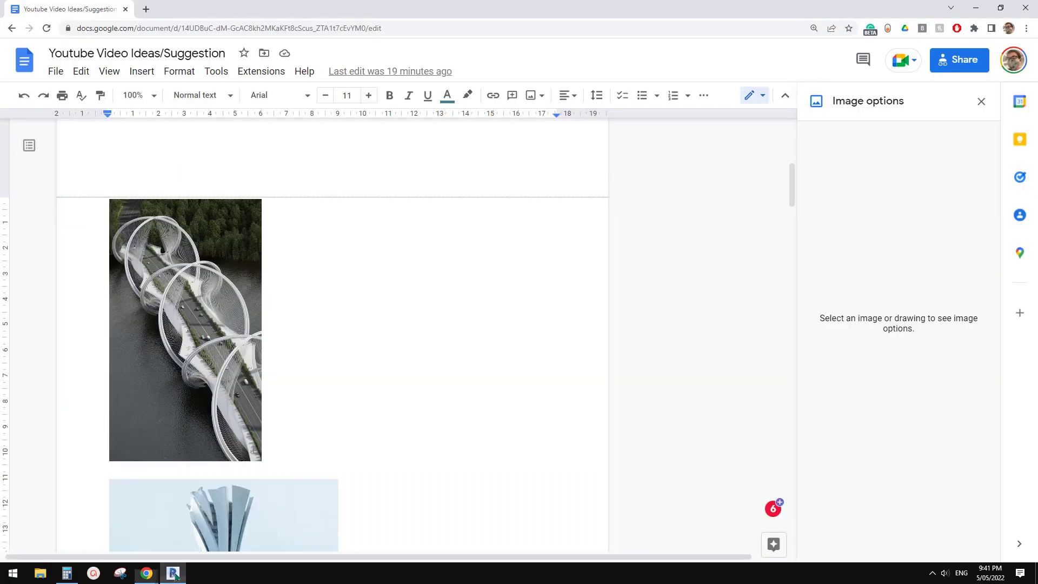